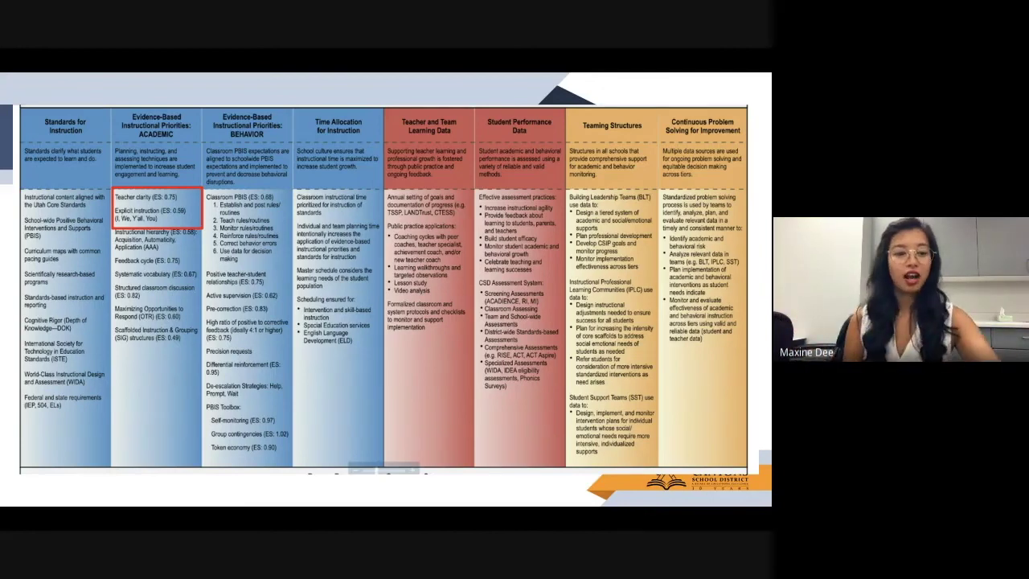
- End the slide show and switch to the Canvas dashboard
key(Escape)
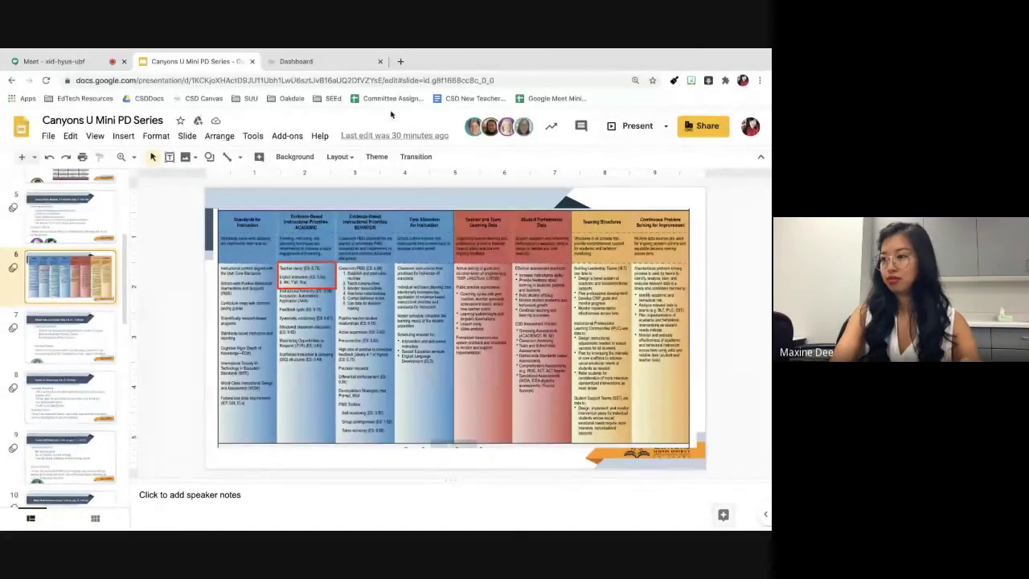
click(327, 65)
scroll(316, 285, down, 5)
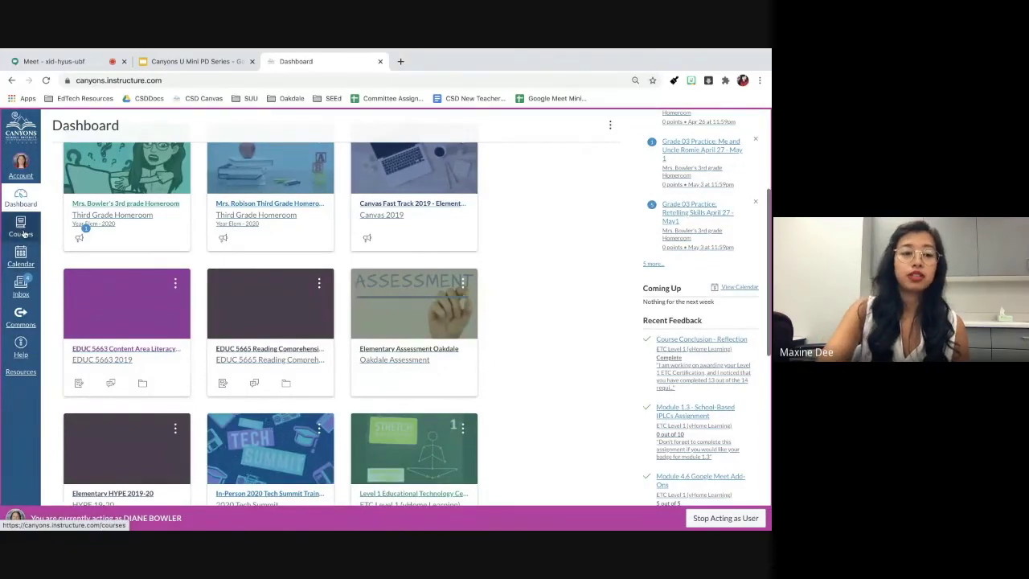
- Review the list of published and unpublished courses in Canvas
click(22, 235)
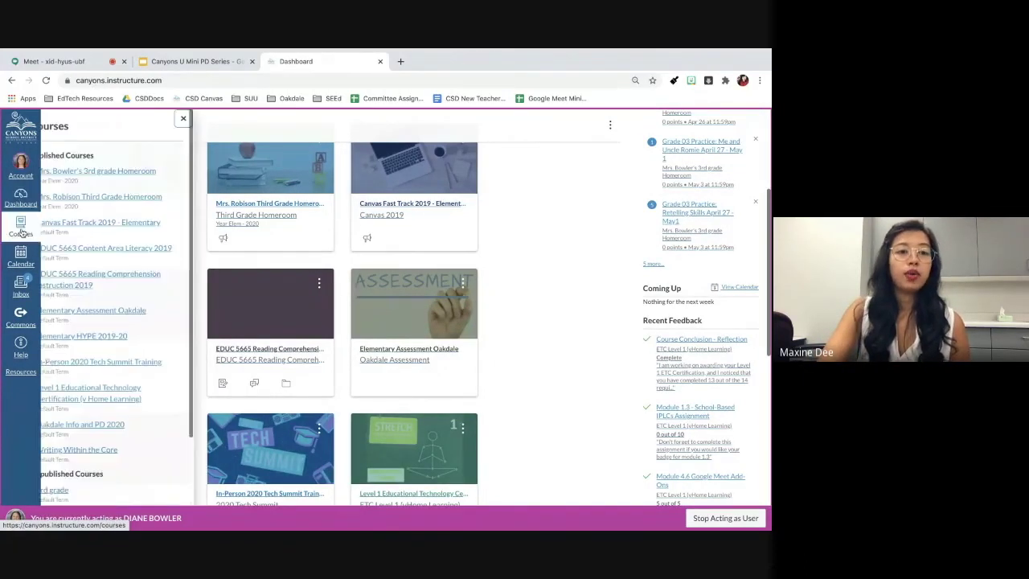
scroll(144, 426, down, 3)
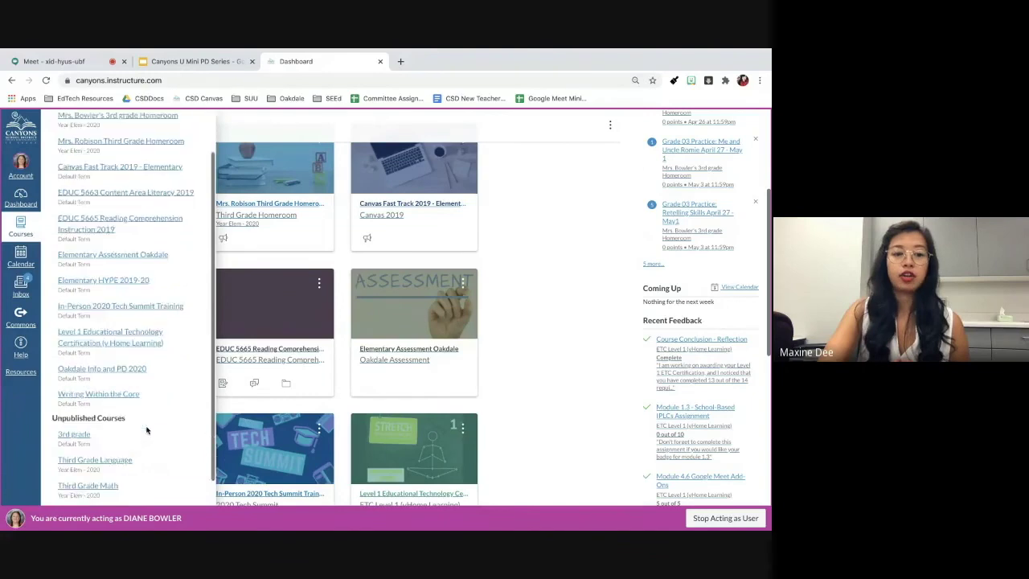
click(568, 367)
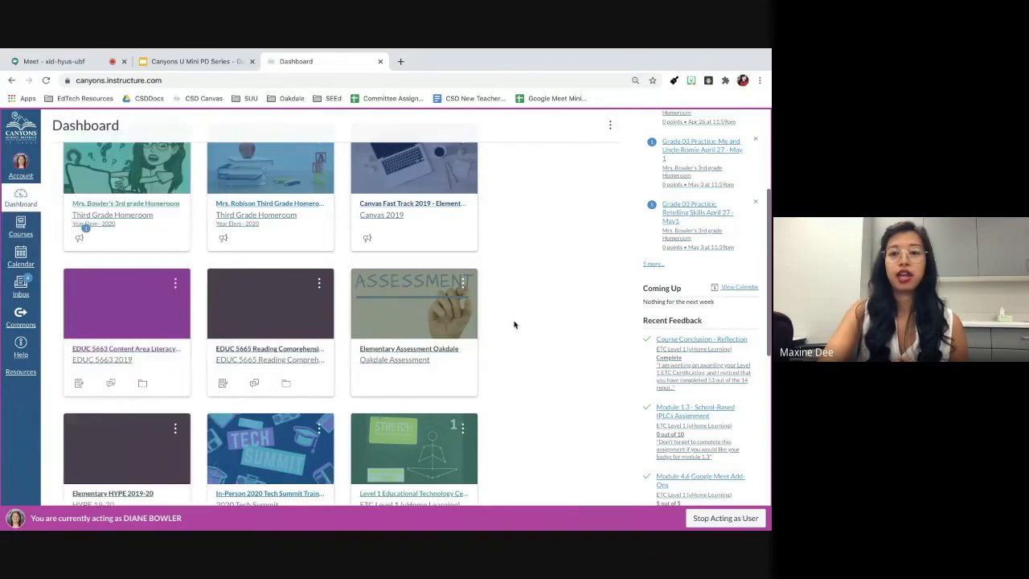
- Start a new course from the dashboard, name it "Demo Course Today" and create it
scroll(583, 244, down, 5)
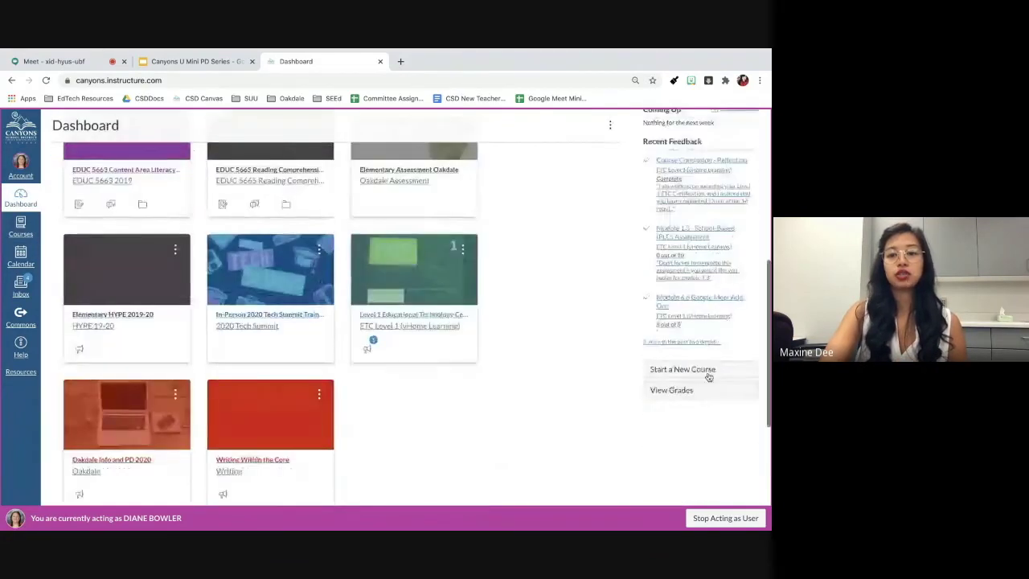
click(695, 369)
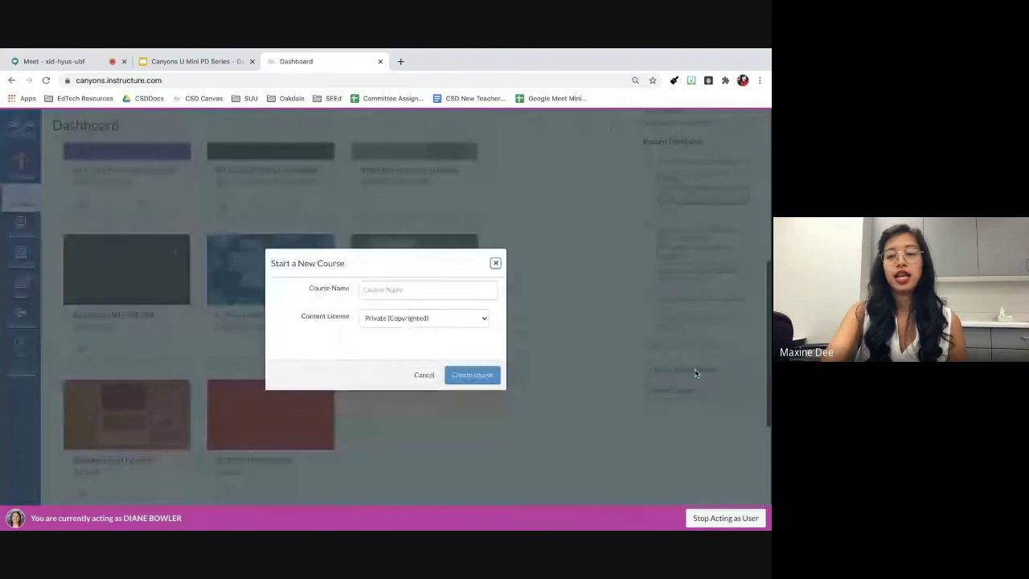
click(434, 289)
text(Demo )
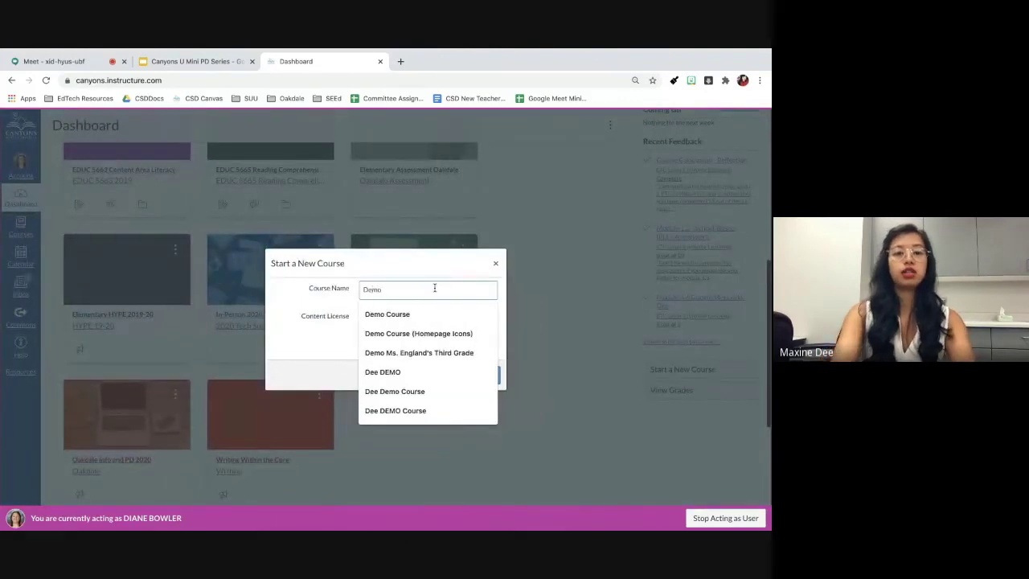
text(Course )
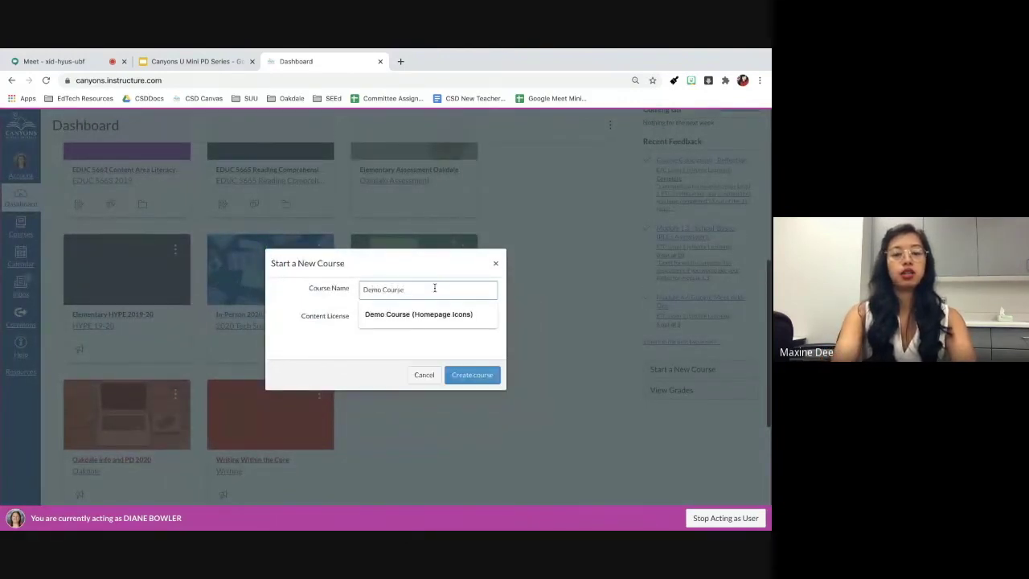
text(Today)
key(Return)
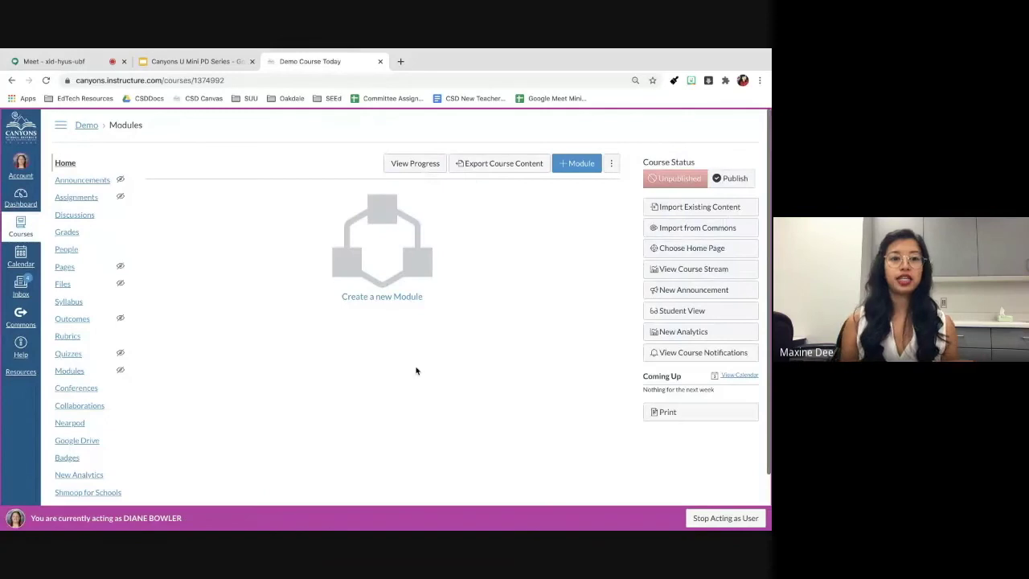
- Stop acting as the other user and start a new page in the demo course
click(714, 518)
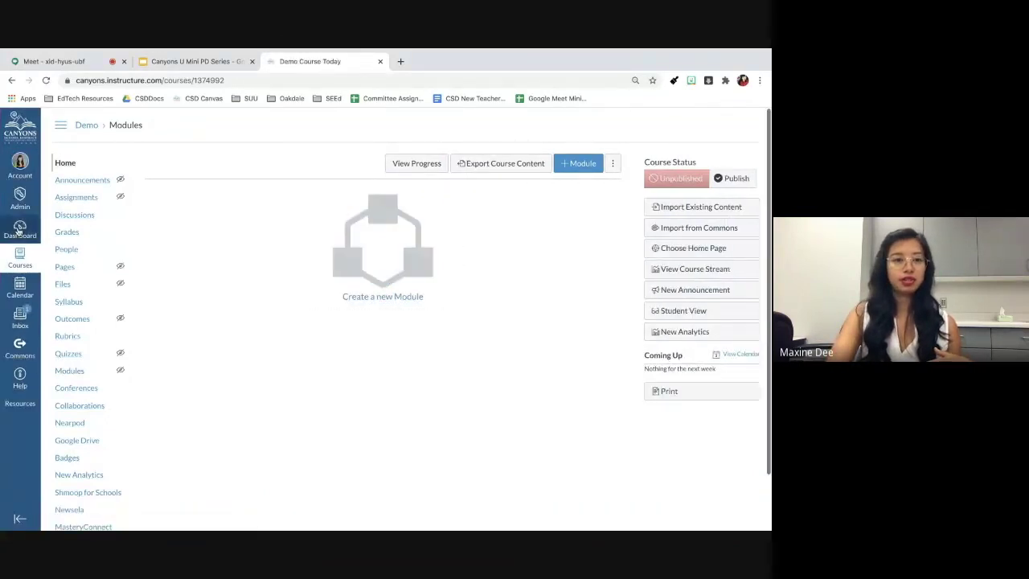
click(68, 269)
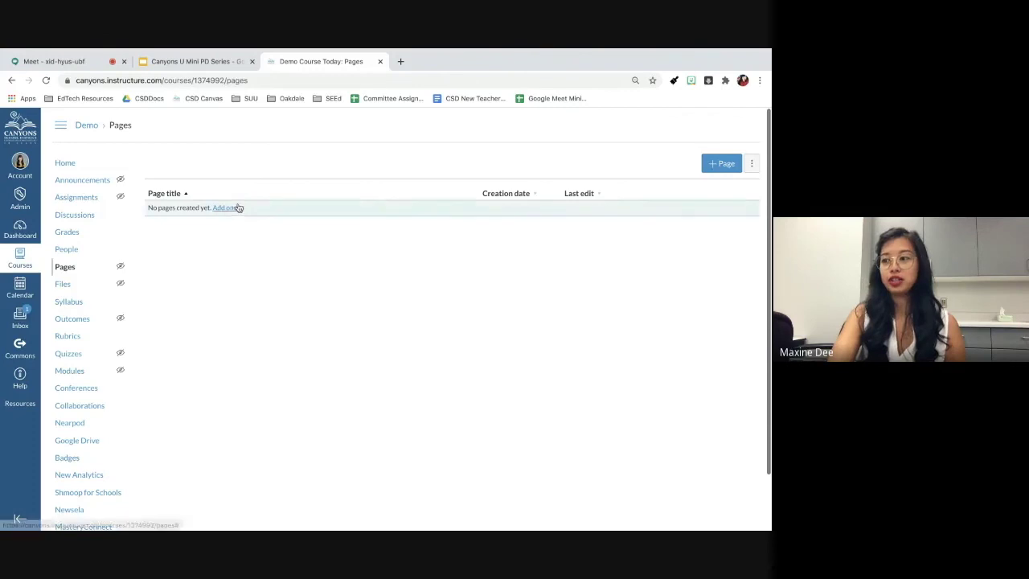
click(723, 164)
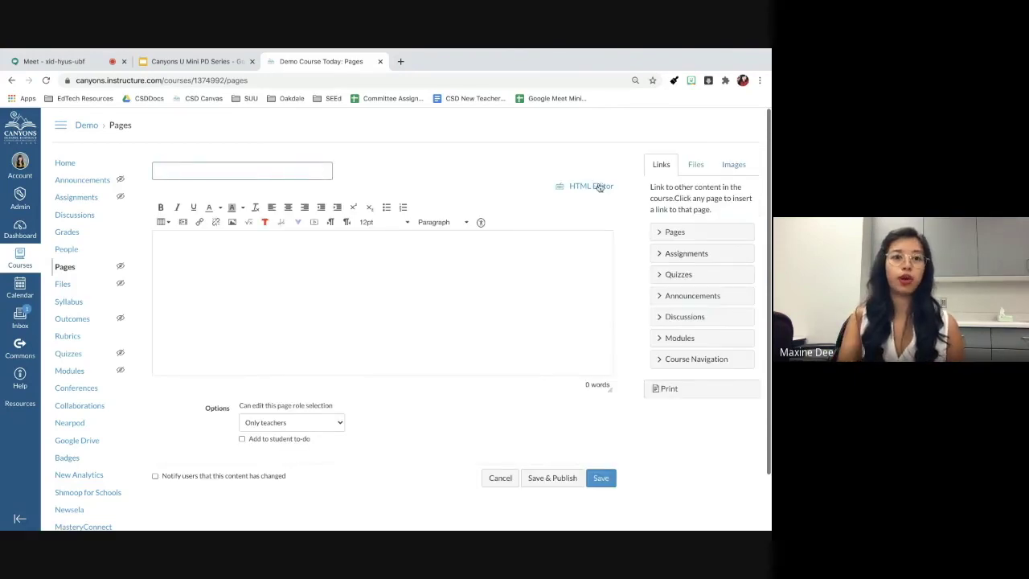
- Title the new page "Homepage" followed by the teacher's title and surname
click(175, 168)
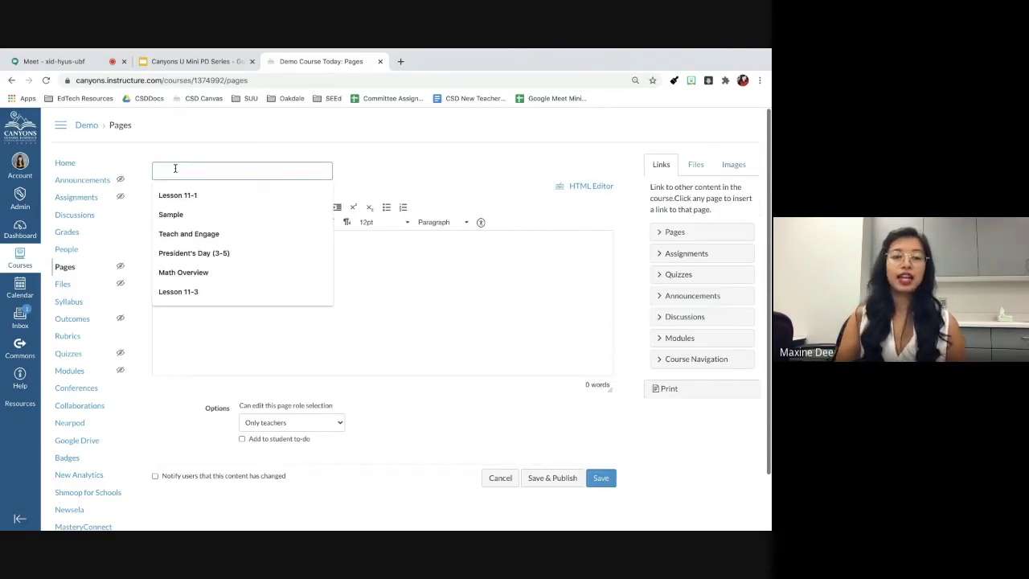
text(Homepage)
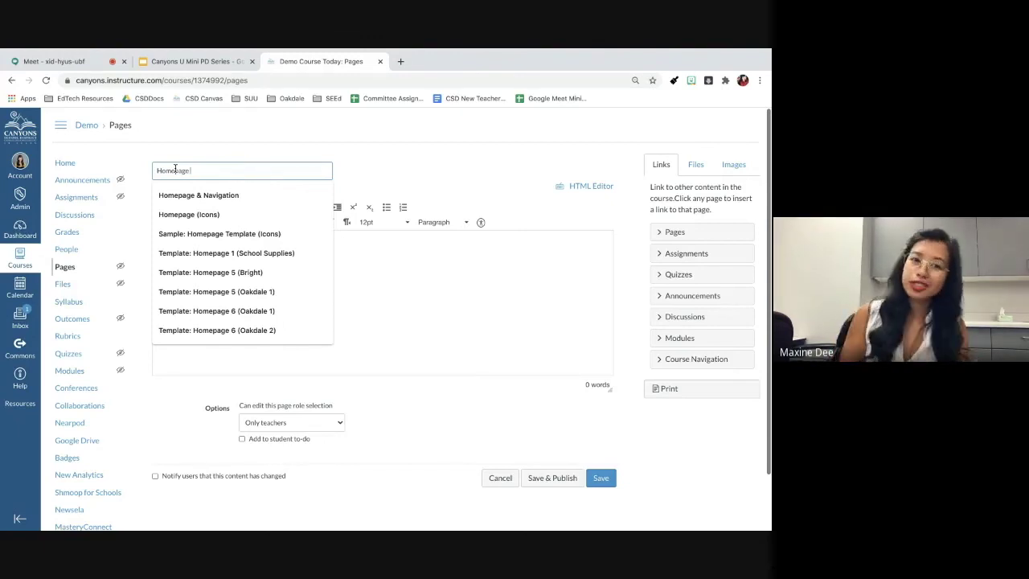
text(M)
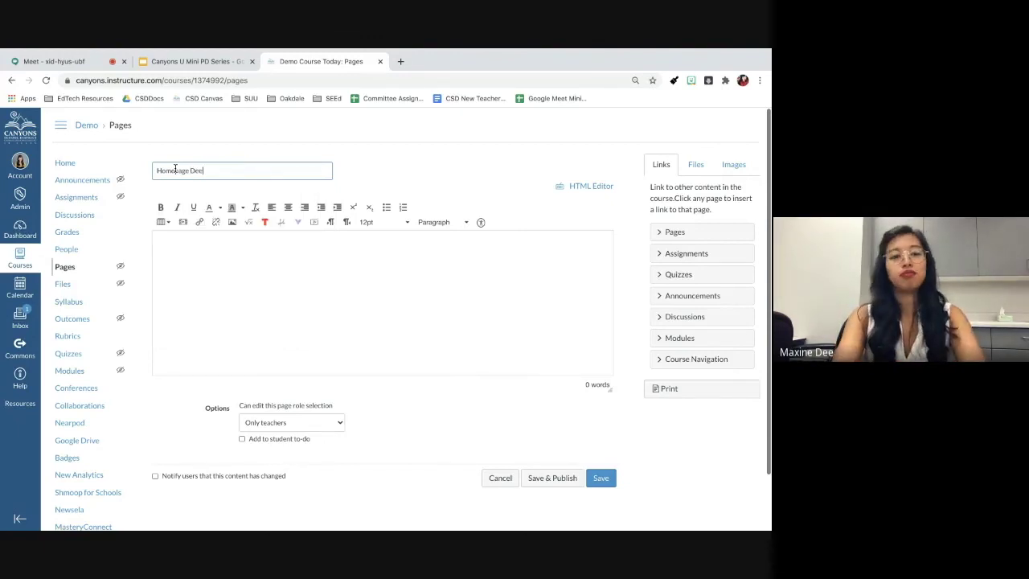
text(s.Dee)
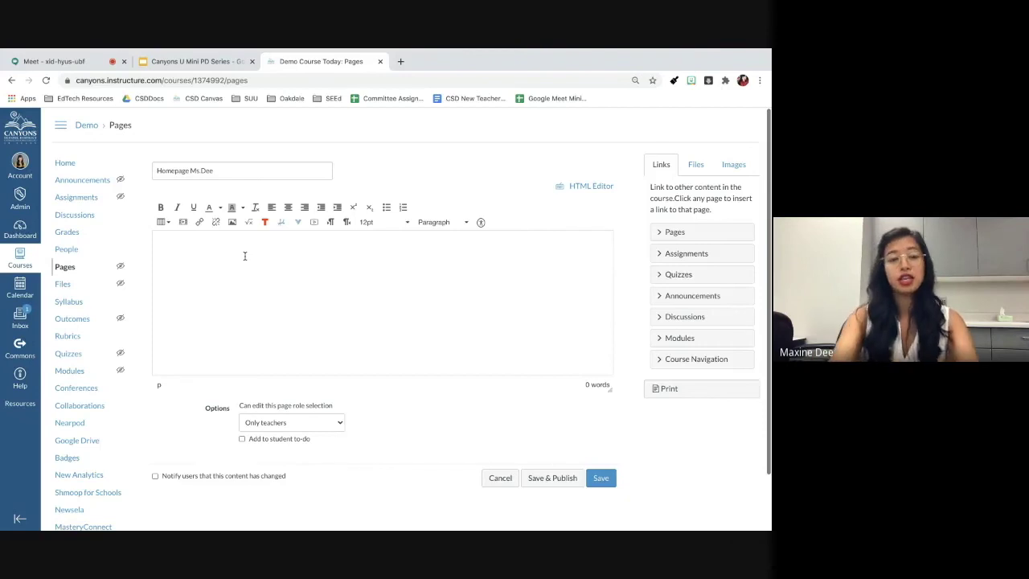
- Enter "Welcome Message", "Multimedia Element" and "About Me" as separate lines in the page body
text(Welcome)
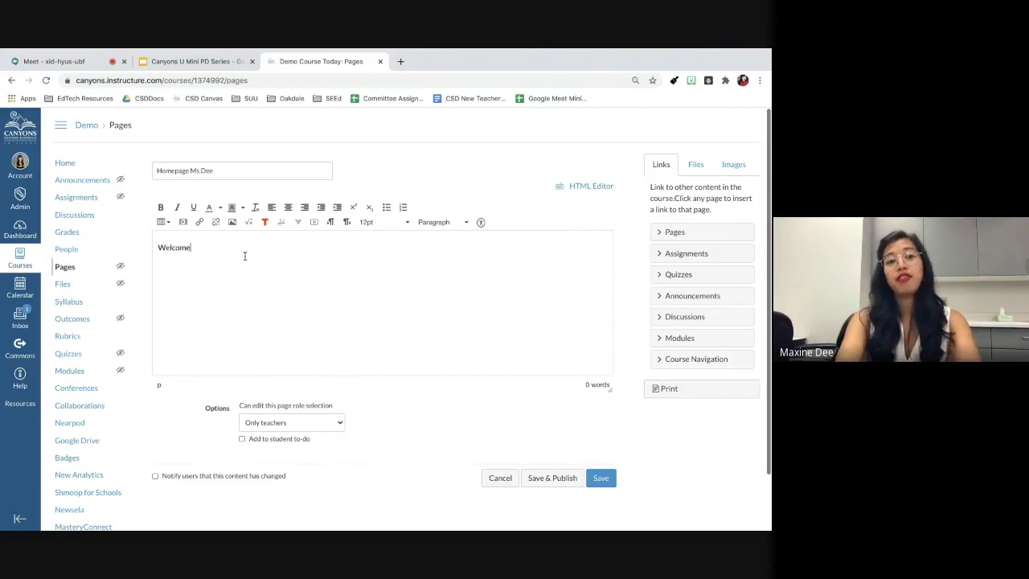
text( Message)
key(Return)
text(Multimedia Elemen)
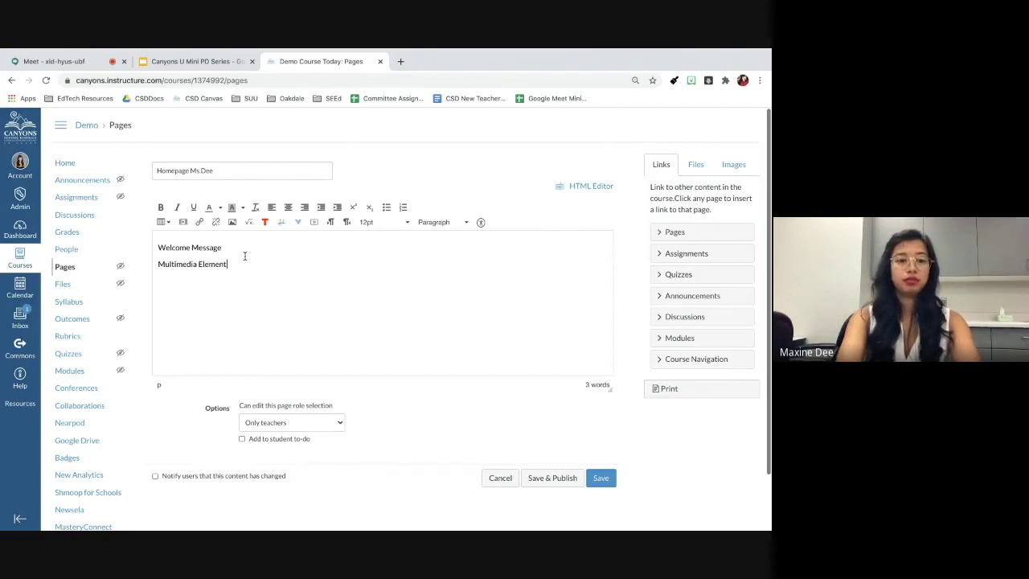
text(t)
key(Return)
text(About Me)
key(Return)
- Add the line "Schedule" below "About Me" in the page body
text(Sc)
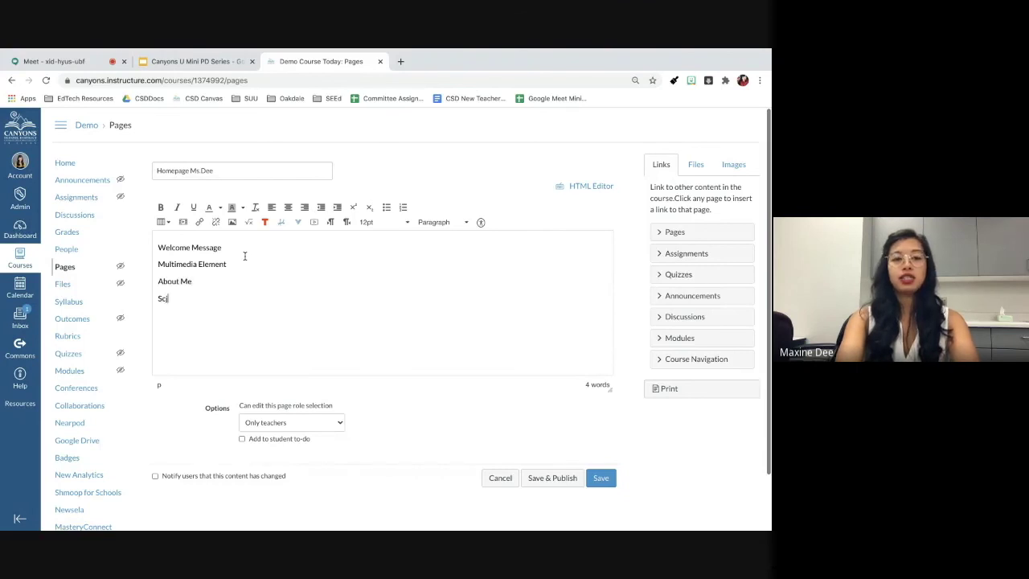
text(ienc)
key(BackSpace)
key(BackSpace)
key(BackSpace)
key(BackSpace)
text(hedule)
key(Return)
- Add the lines "Classroom Disclosure/Syllabus" and "Contact Information" to the end of the page outline
text(Classroom)
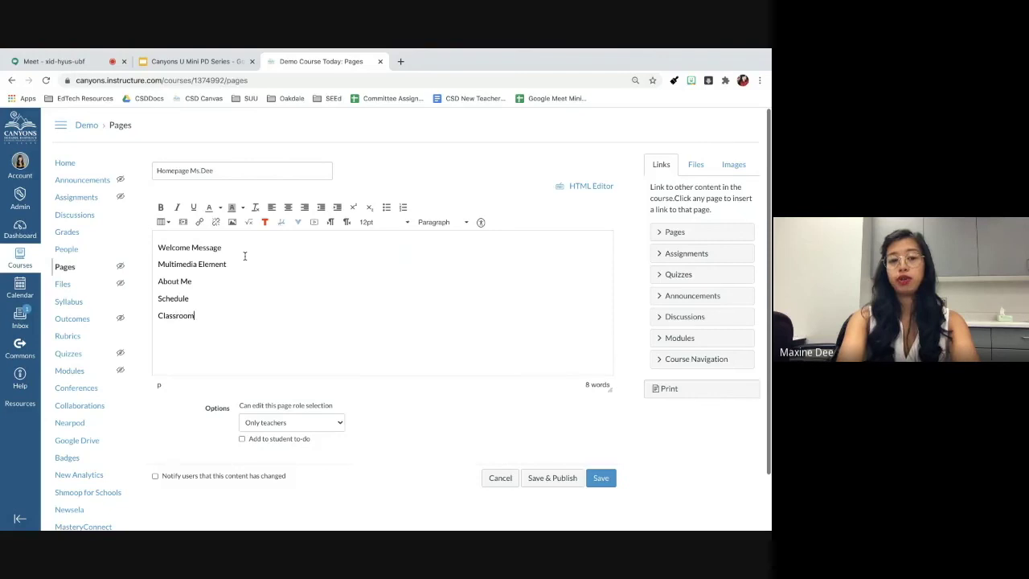
text( Disclosure/)
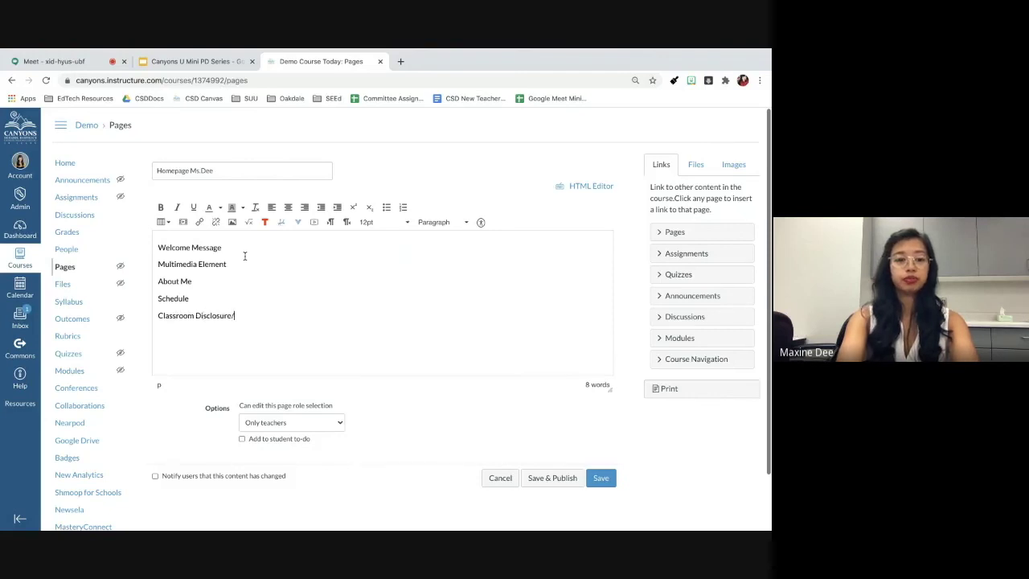
text(Syllabus)
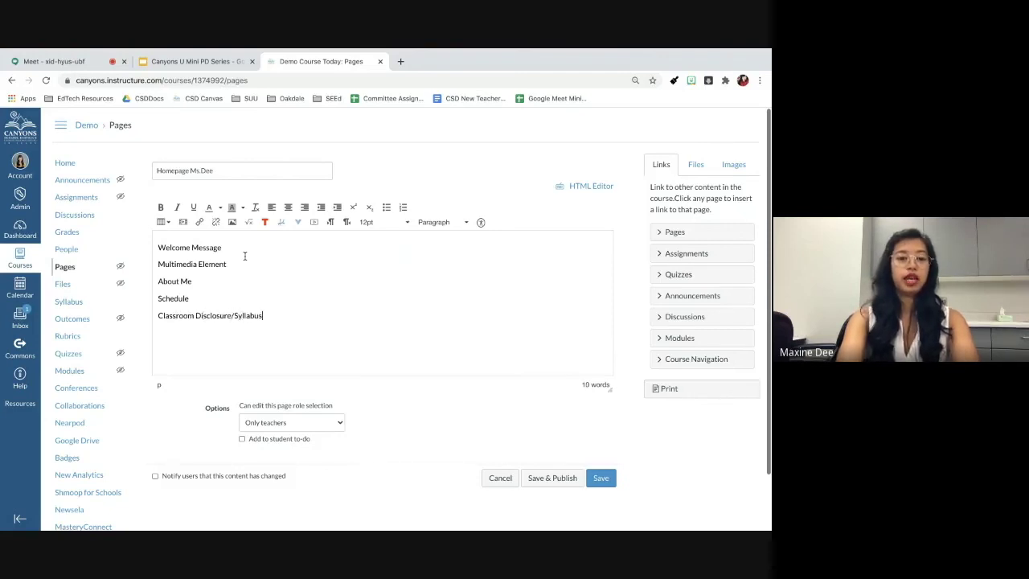
key(Return)
text(Contact )
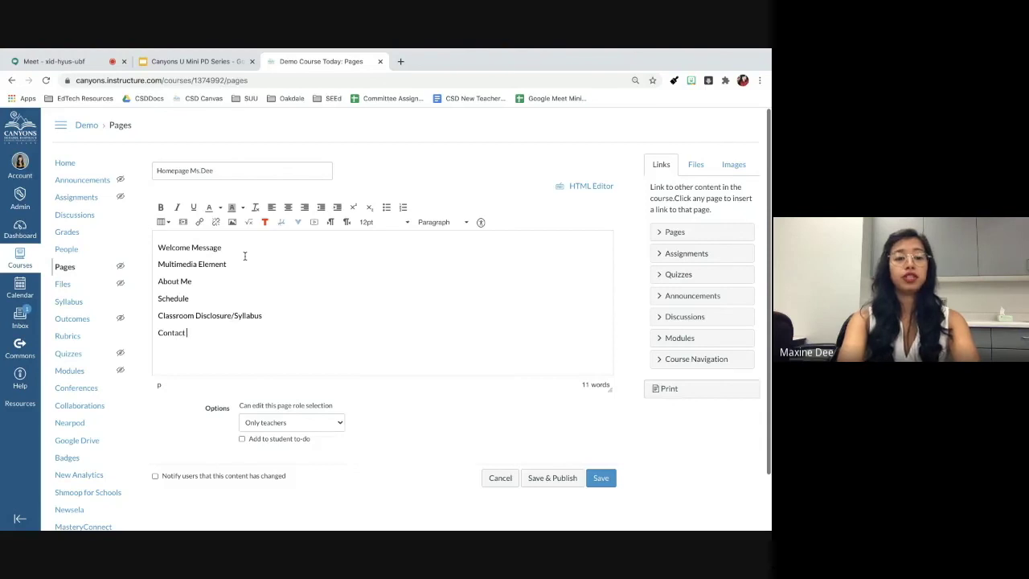
text(Informatio)
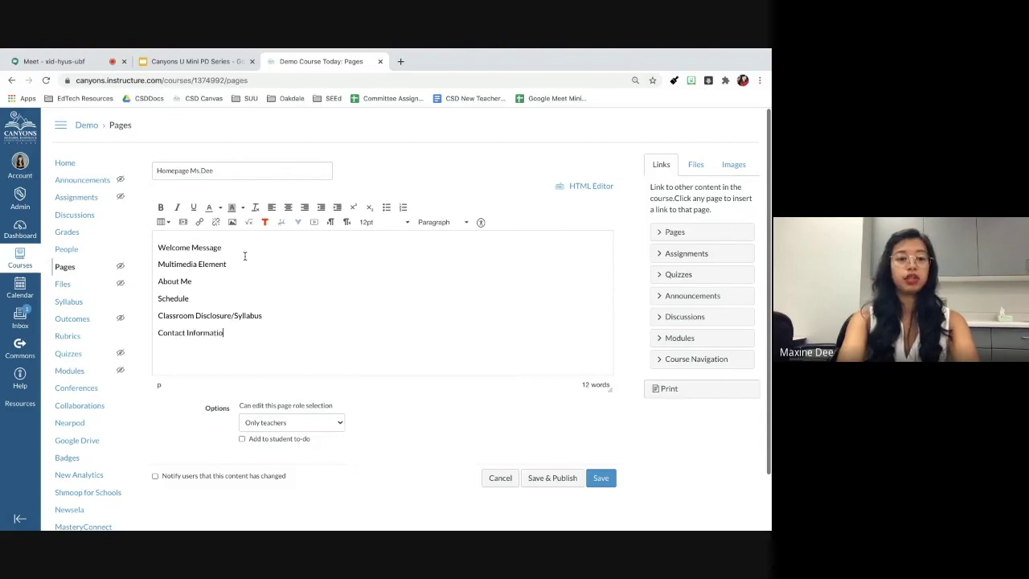
text(n)
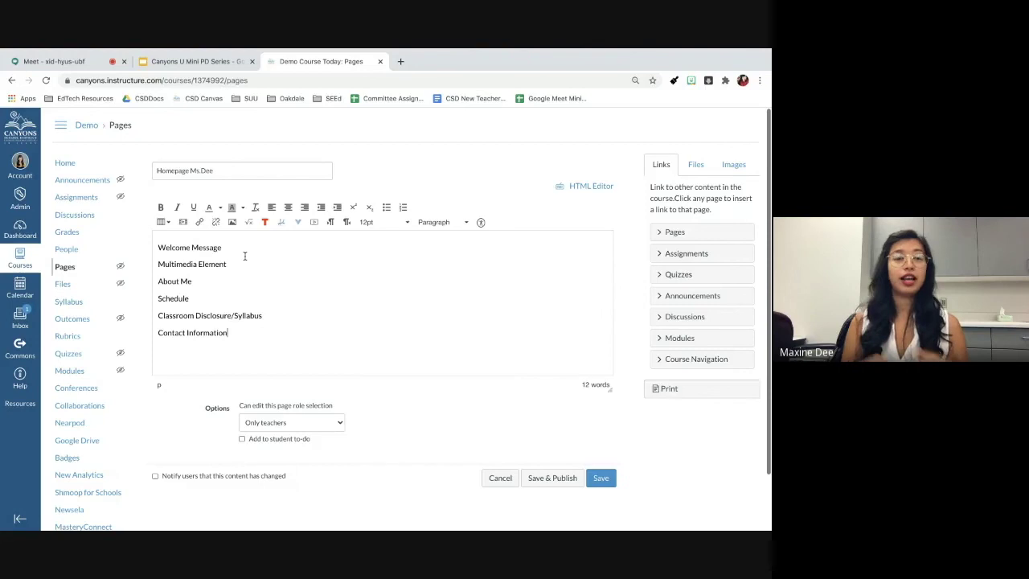
- Replace the "Welcome Message" placeholder with a greeting welcoming visitors to the teacher's 3rd Grade Classroom, including the teacher's name
drag(229, 247, 98, 251)
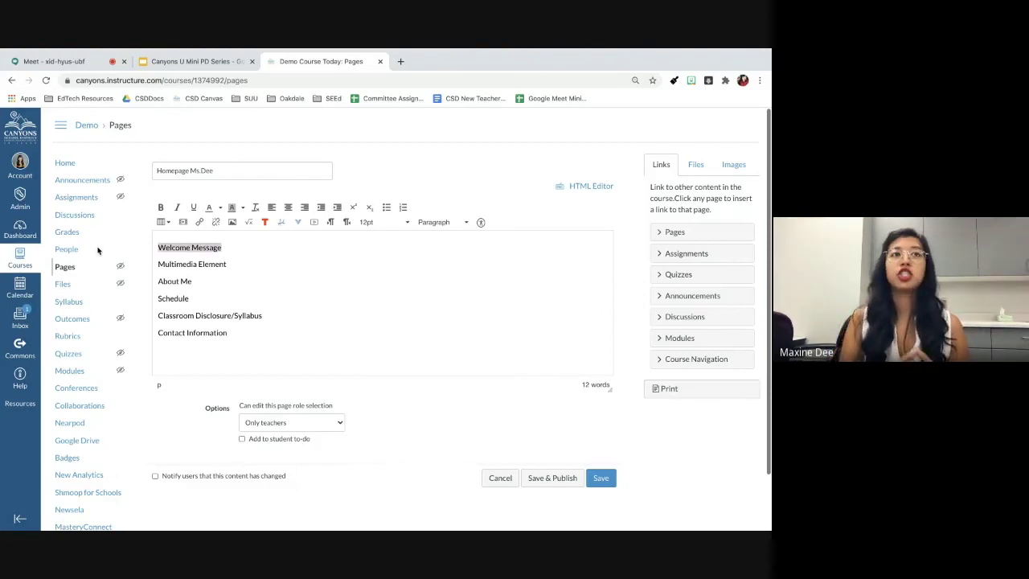
text(W)
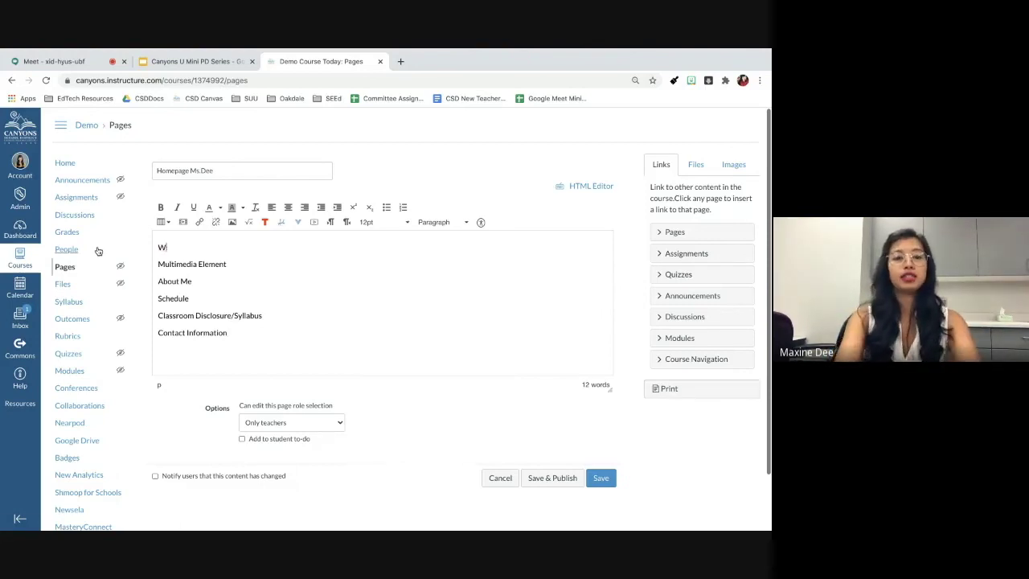
text(elcome to M)
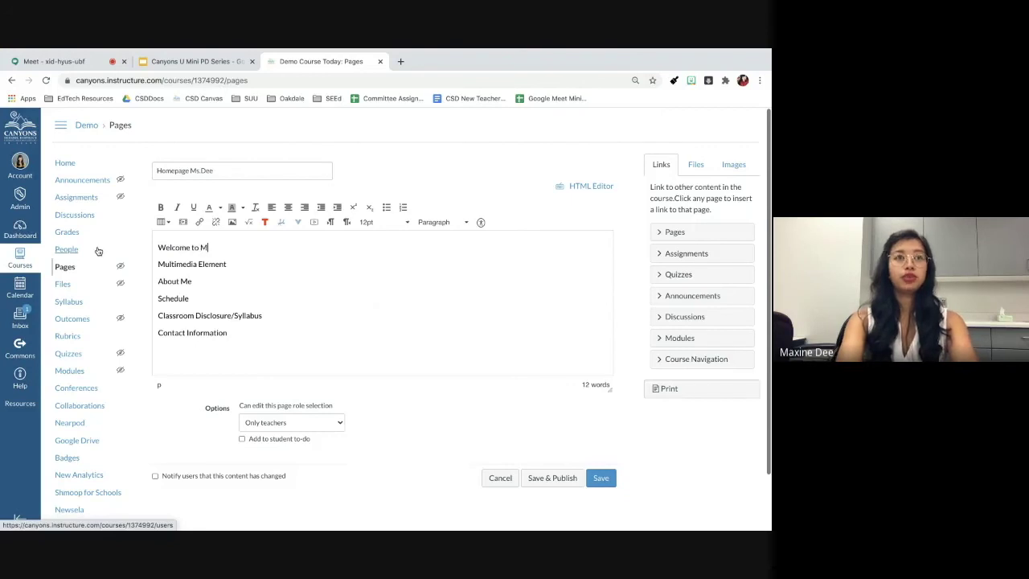
text(s. Dee's 3rd)
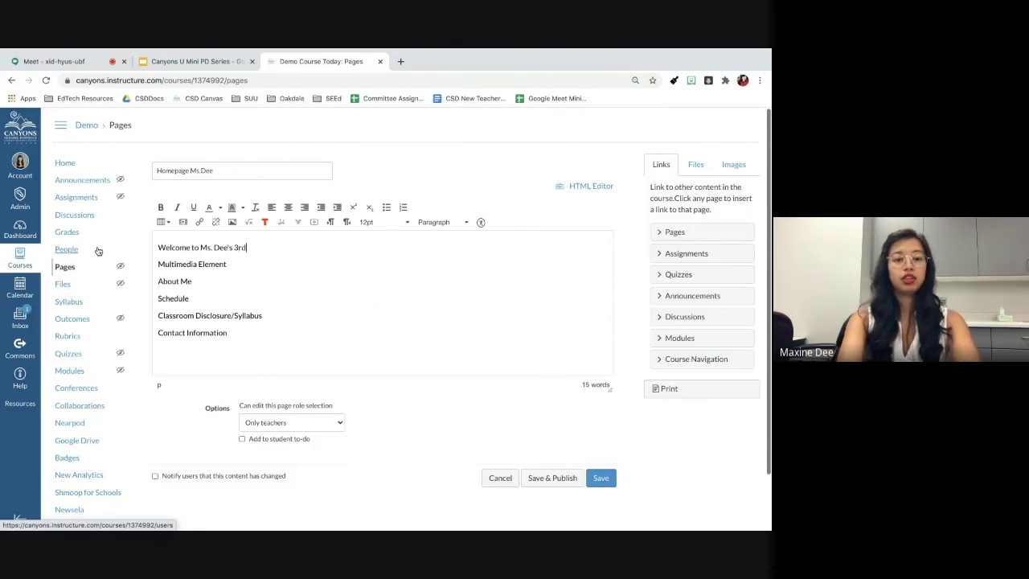
text( Grade Cals)
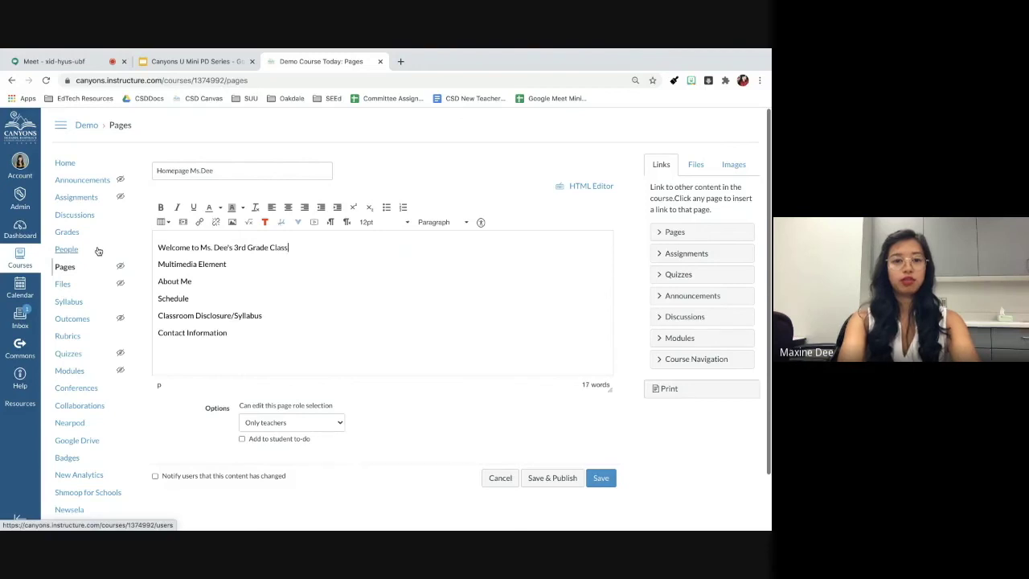
key(BackSpace)
key(BackSpace)
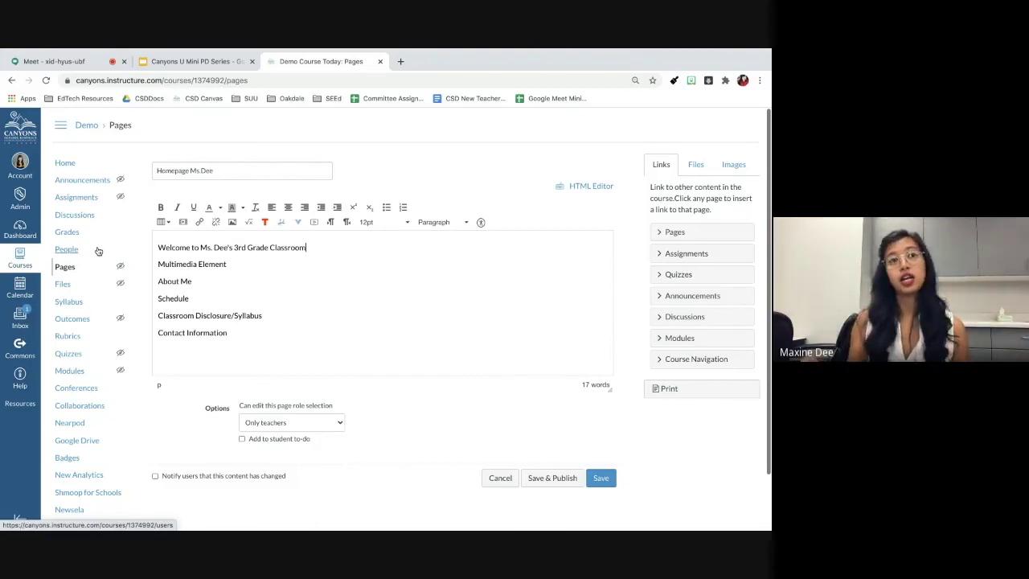
- Insert an empty line between the classroom greeting and "Multimedia Element"
drag(306, 248, 153, 248)
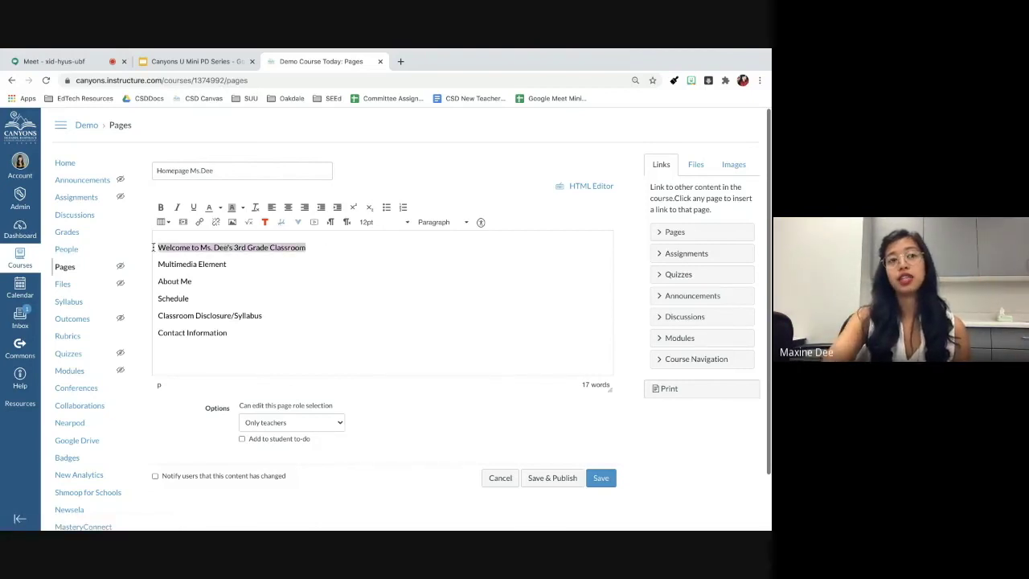
click(326, 253)
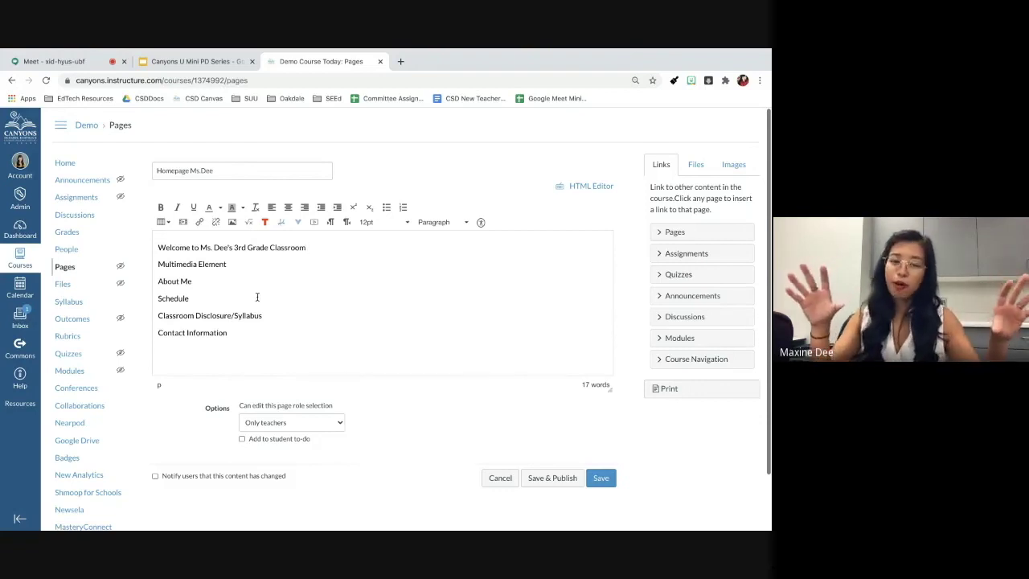
key(Return)
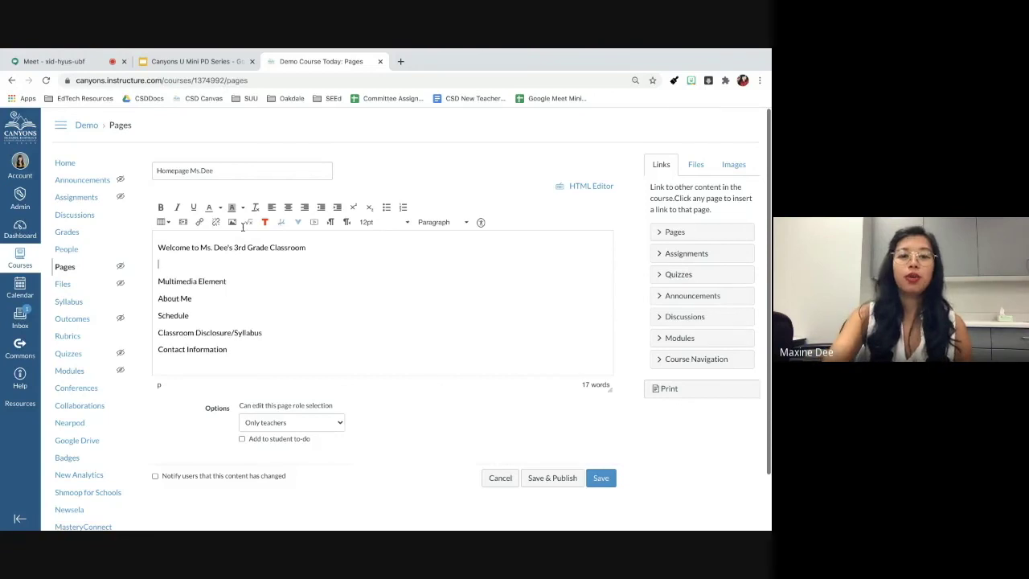
- Insert a 1 x 1 table on the empty line below the classroom greeting
click(163, 222)
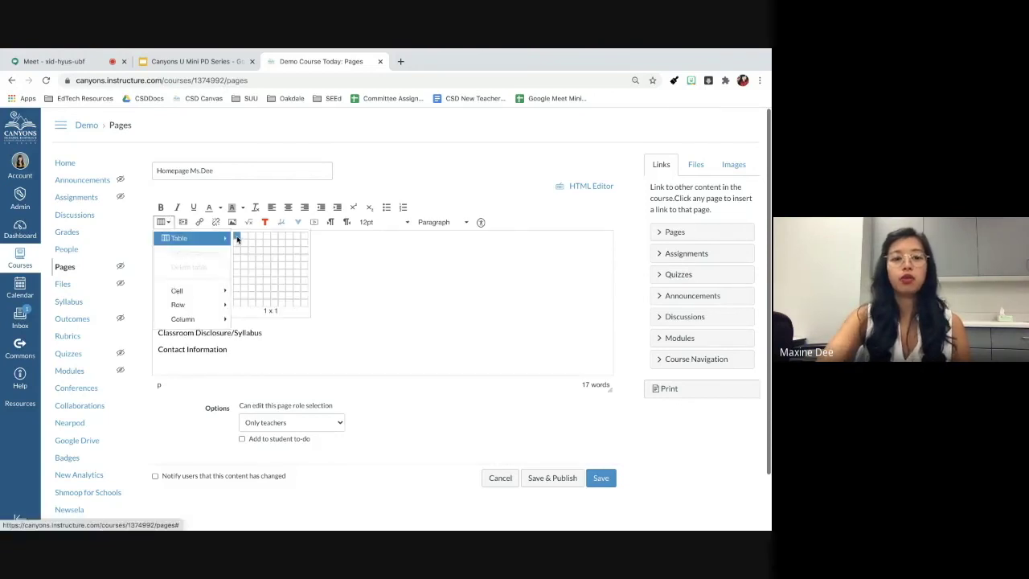
click(163, 224)
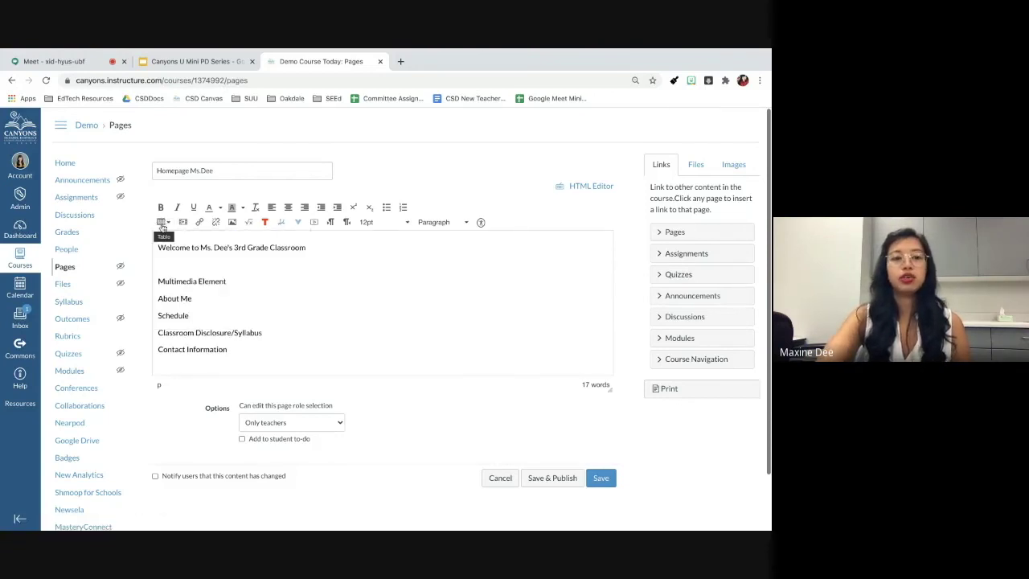
click(163, 223)
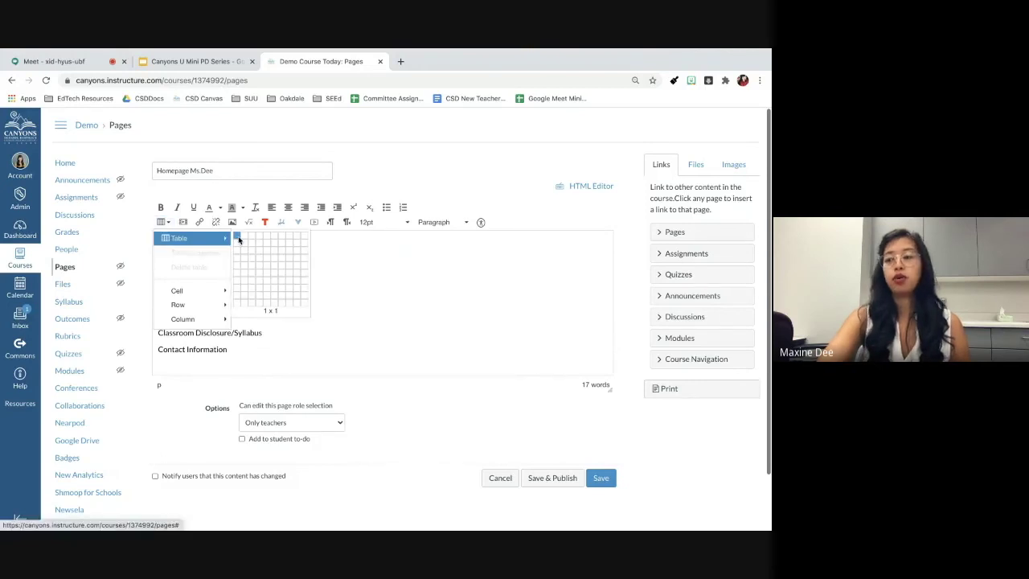
click(238, 240)
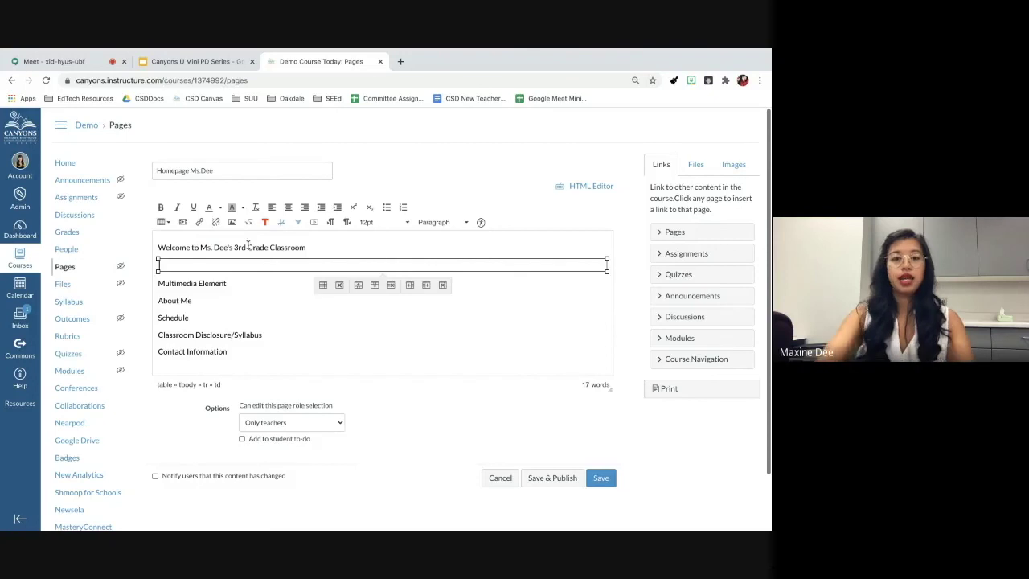
- Move the classroom greeting from the line above into the table cell, leaving only the complete greeting in the cell
text(Welc)
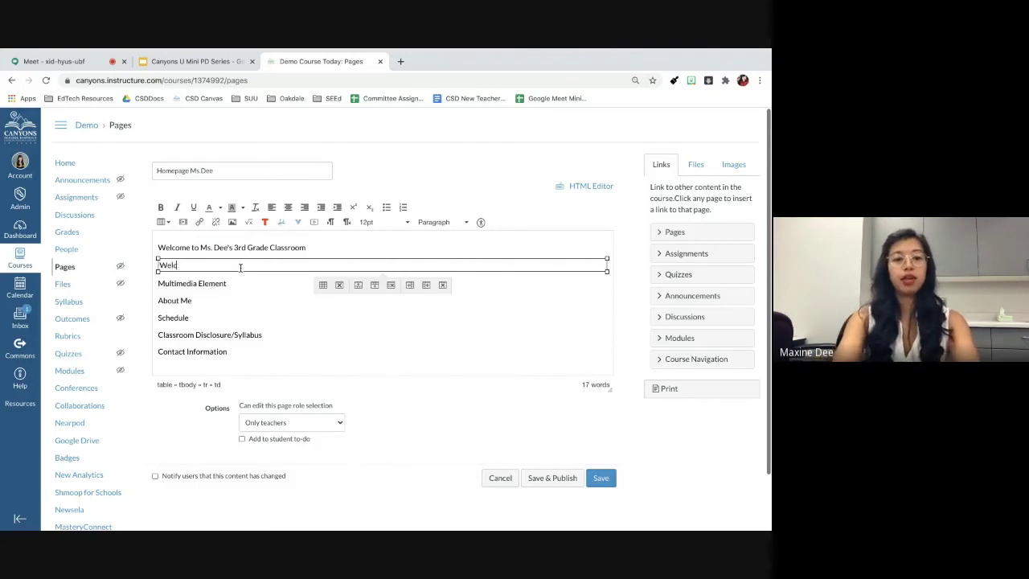
text(ome to Ms)
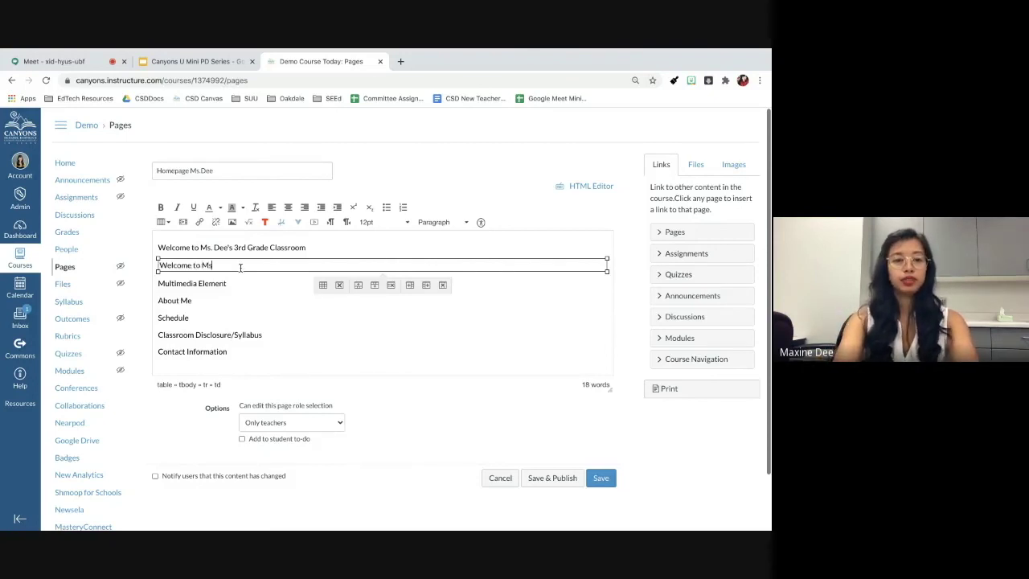
drag(316, 248, 122, 244)
key(ctrl+c)
key(BackSpace)
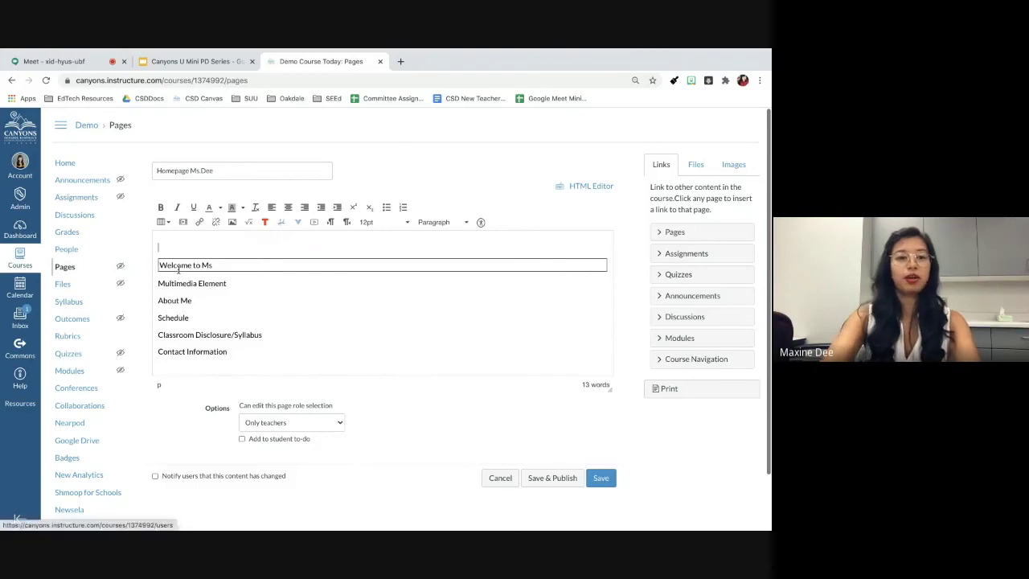
triple_click(220, 268)
key(ctrl+v)
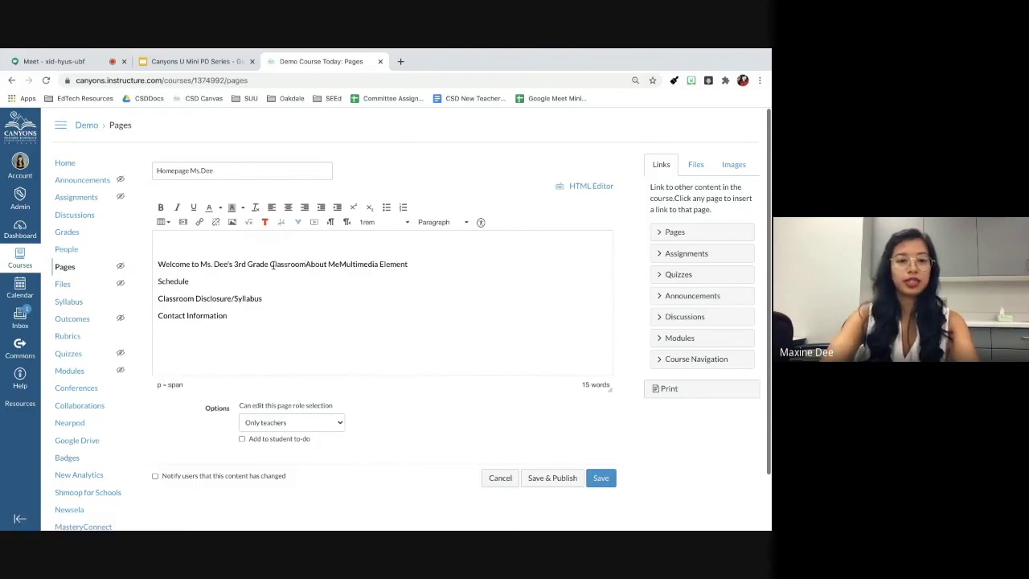
key(ctrl+z)
click(250, 260)
key(ctrl+v)
drag(211, 268, 159, 267)
key(BackSpace)
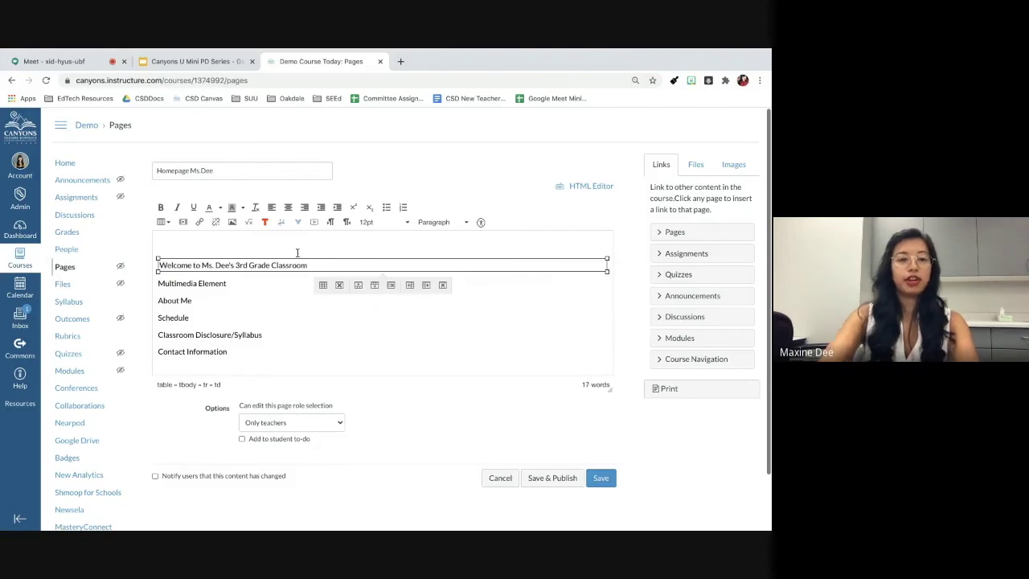
- Make the greeting in the table cell bold and format it as Header 2
drag(311, 265, 158, 265)
click(161, 207)
click(450, 222)
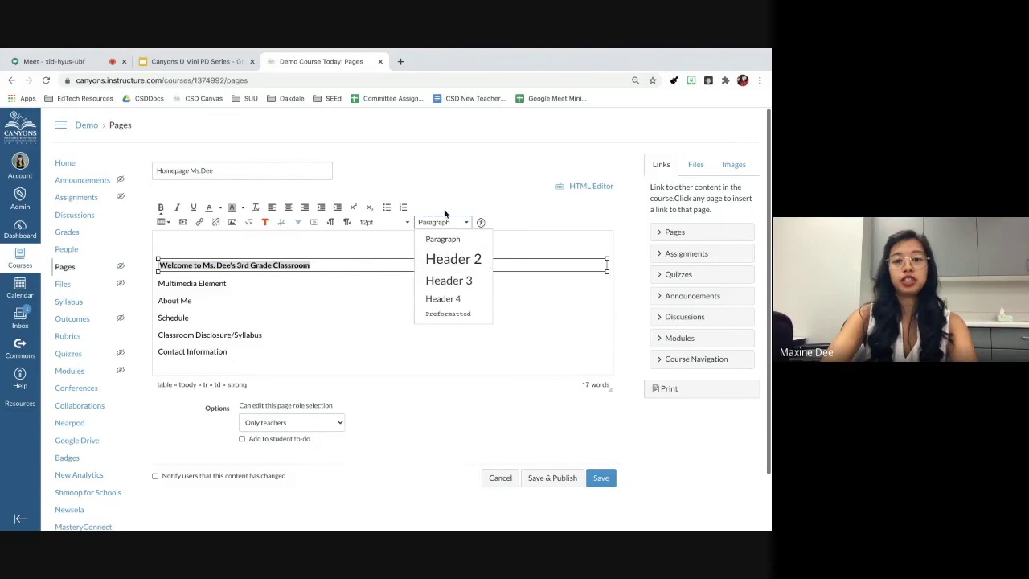
click(464, 258)
click(221, 214)
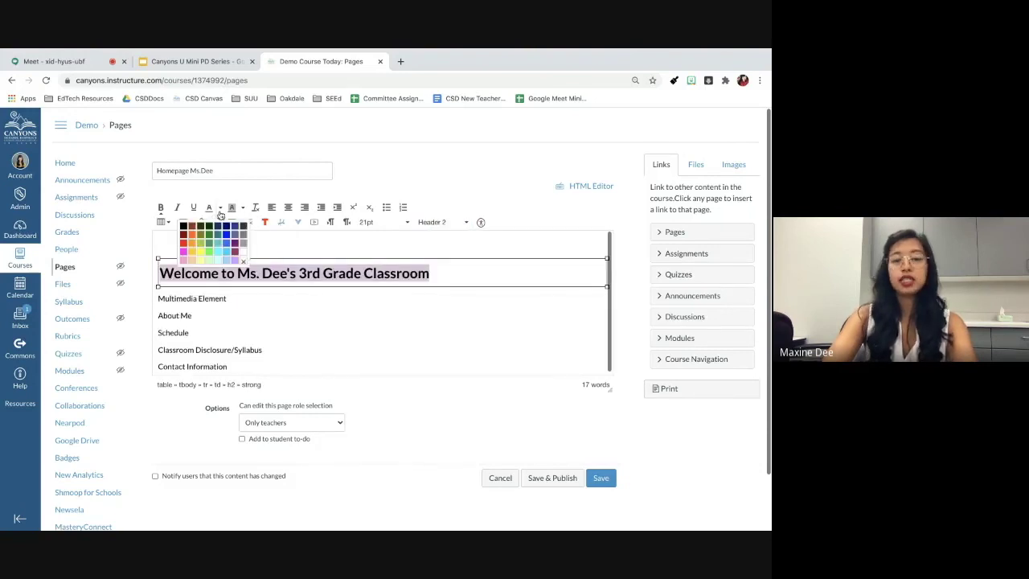
click(424, 280)
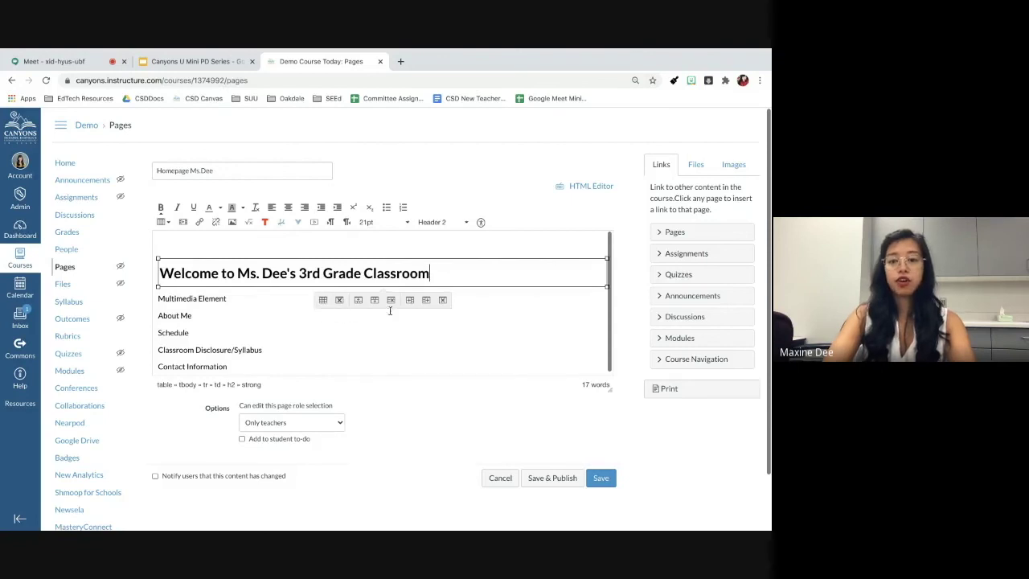
- Set the greeting table's border style to Solid and both its border color and background color to green
click(324, 300)
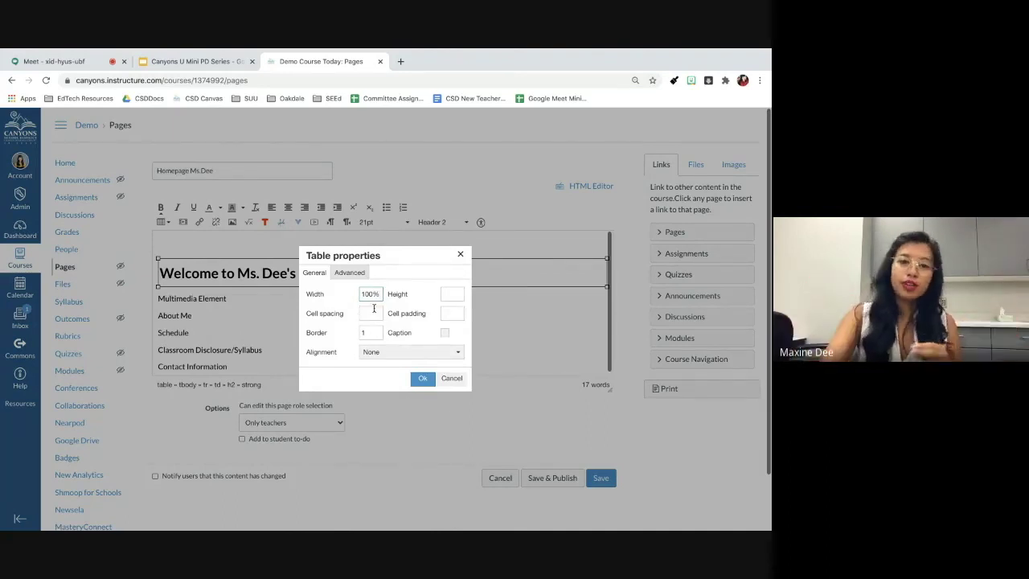
click(345, 275)
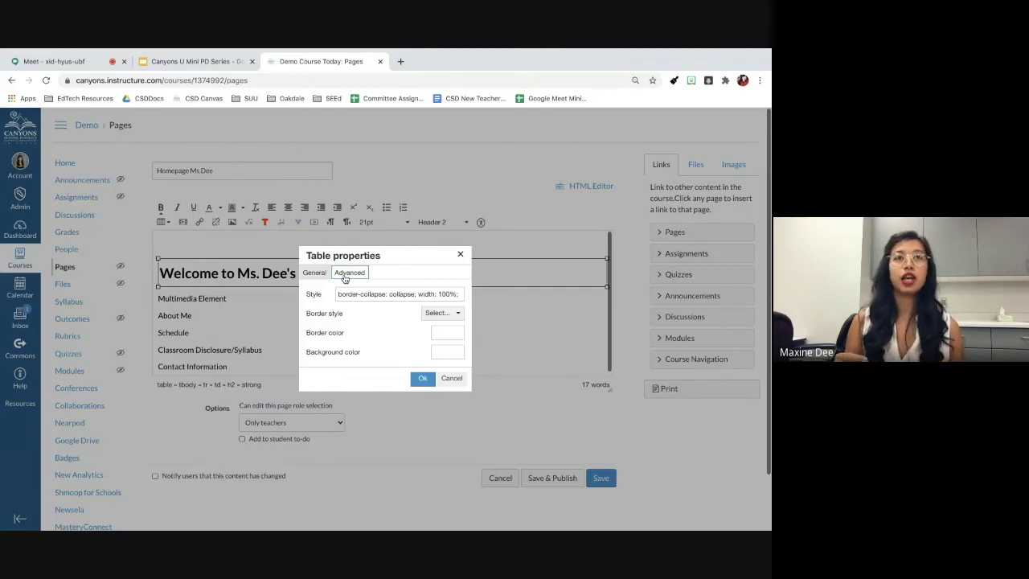
click(440, 333)
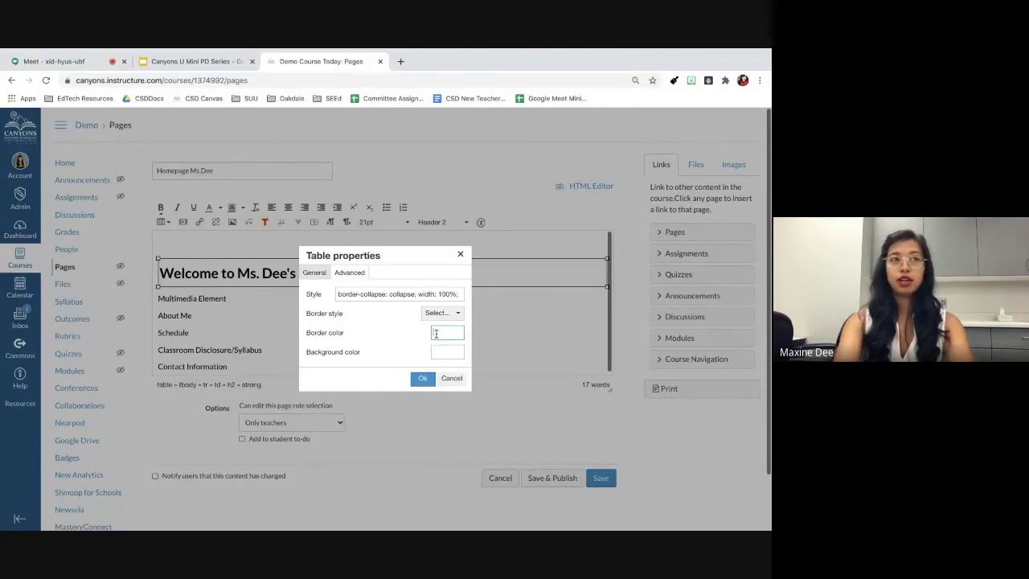
text(green)
key(Tab)
text(gree)
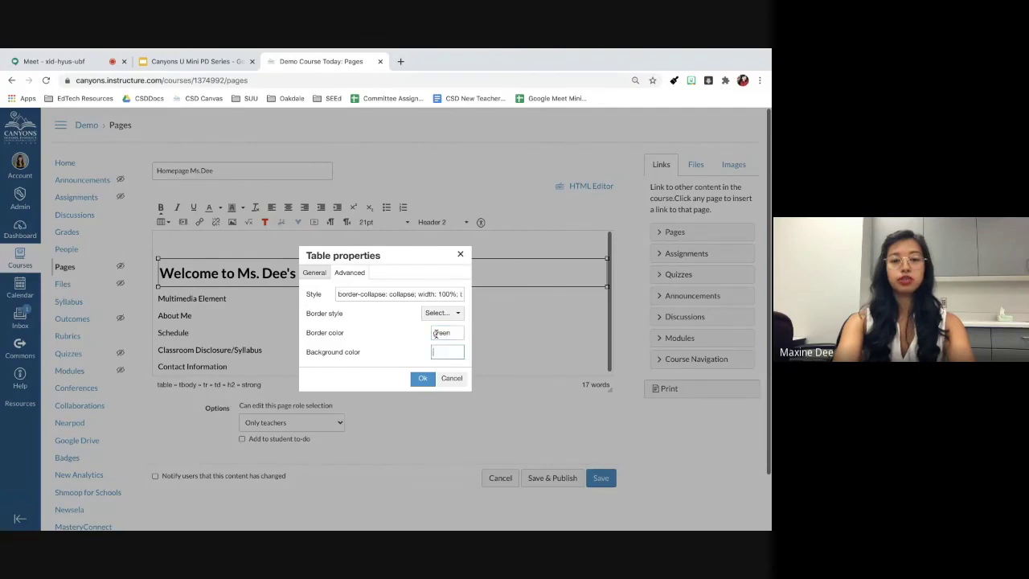
text(n)
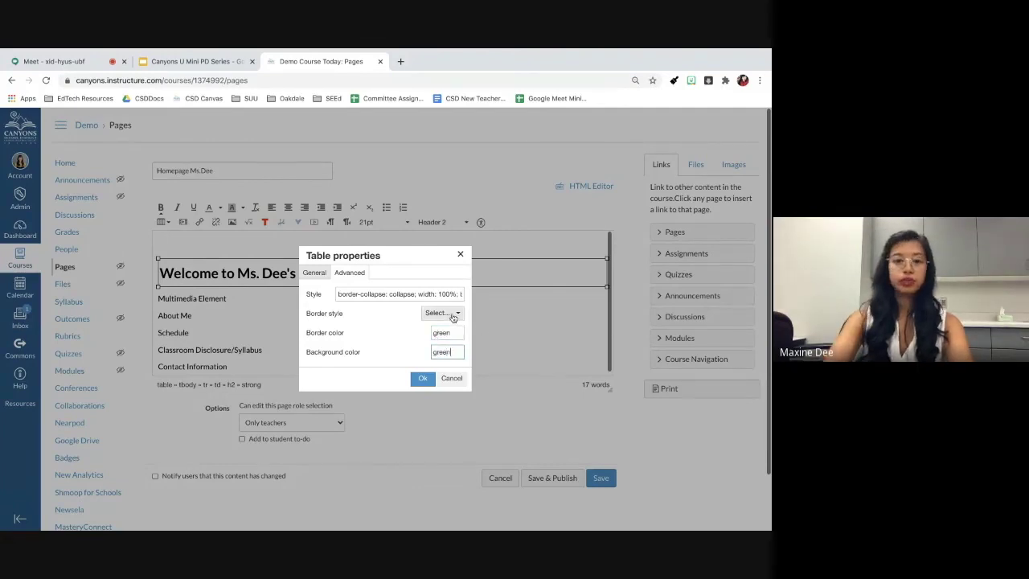
click(452, 315)
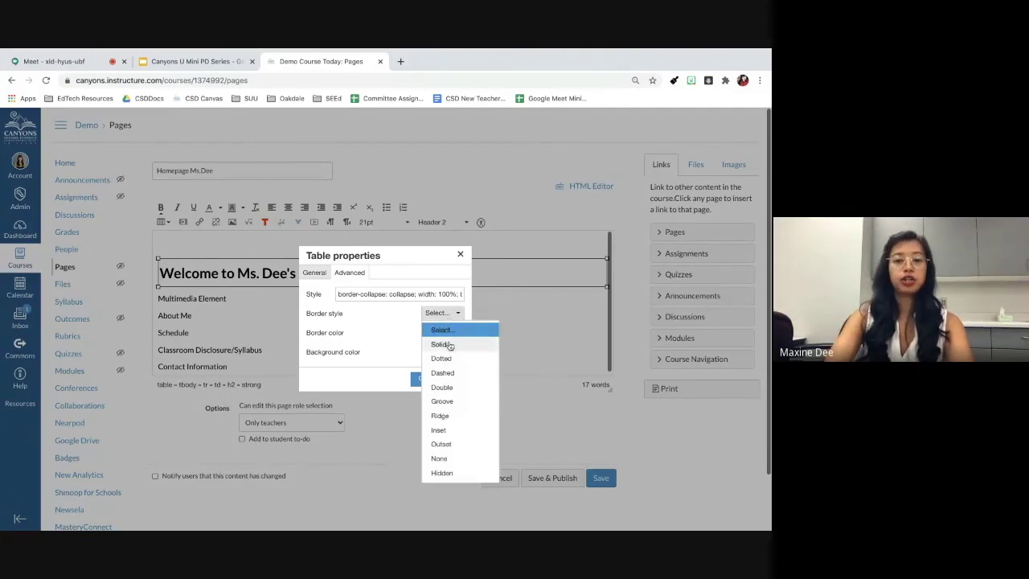
click(449, 344)
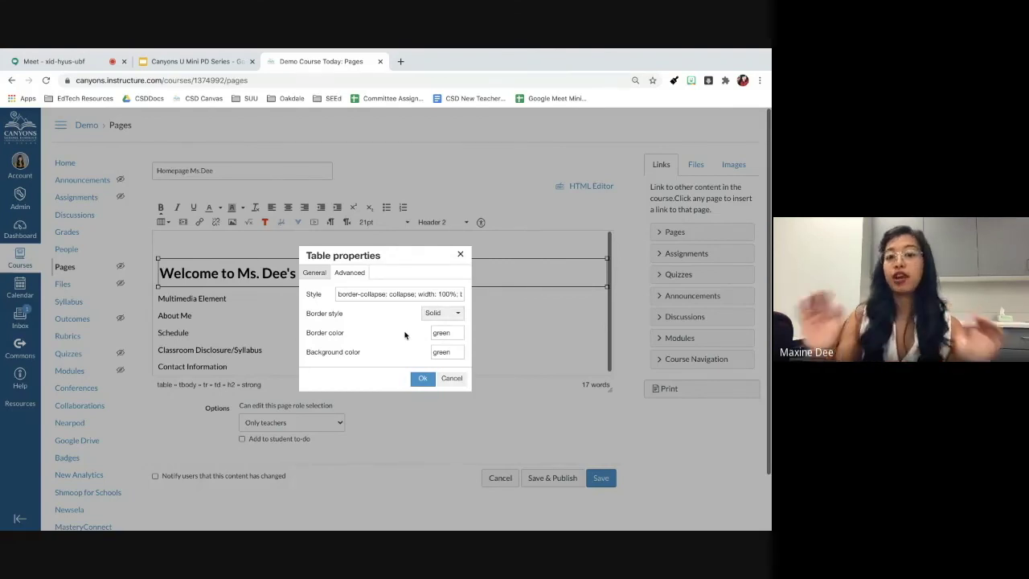
key(Tab)
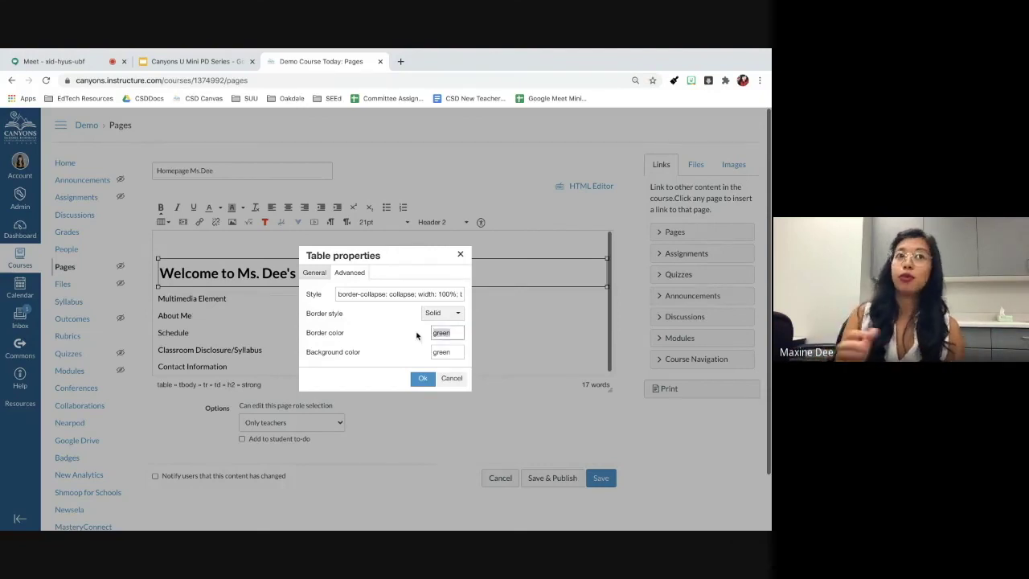
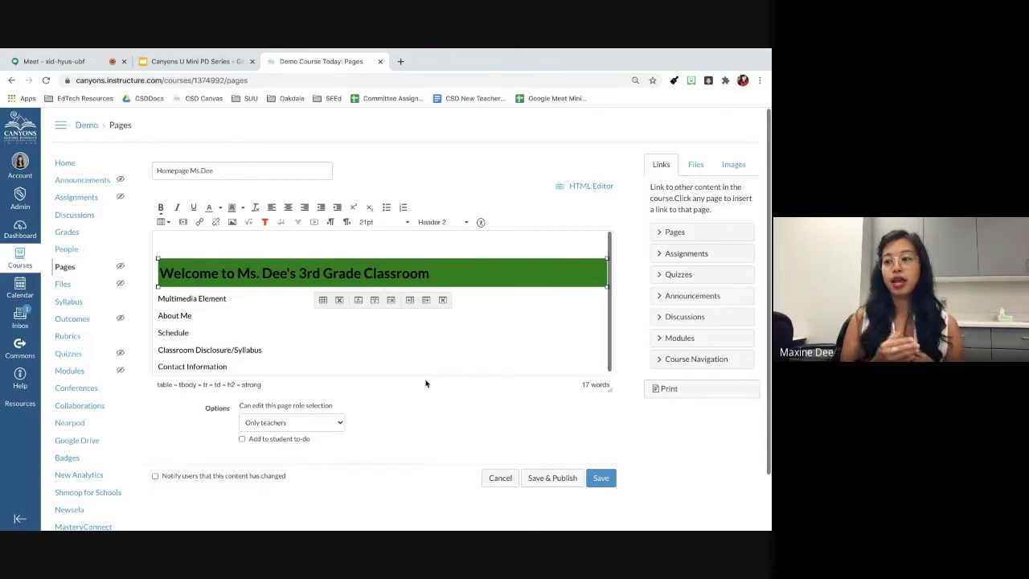
- Change the greeting's text color to white in the green table
drag(435, 271, 161, 271)
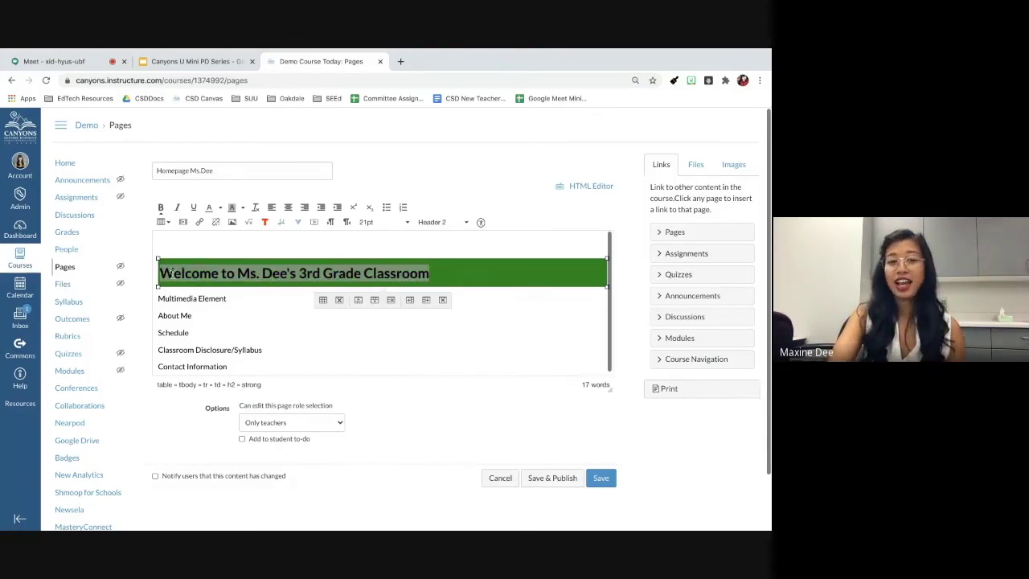
click(174, 274)
drag(438, 278, 154, 272)
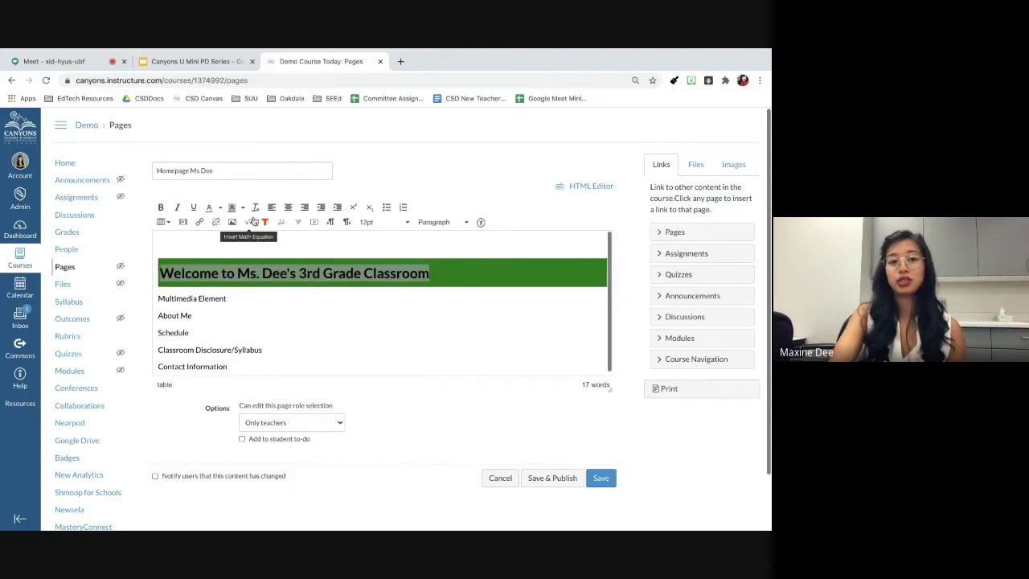
click(219, 208)
click(243, 251)
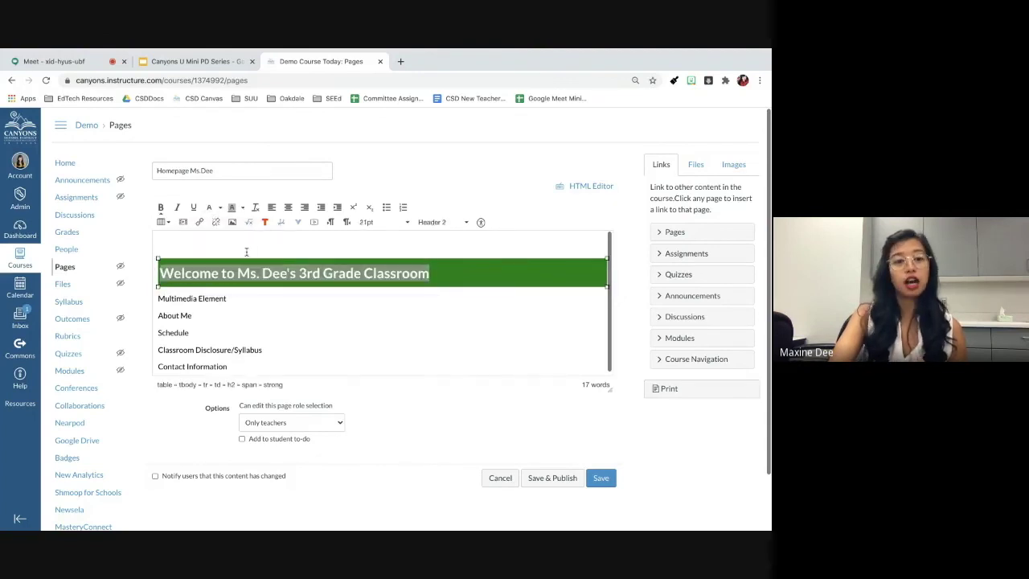
click(439, 271)
- Center the greeting text within the green table
drag(434, 273, 158, 273)
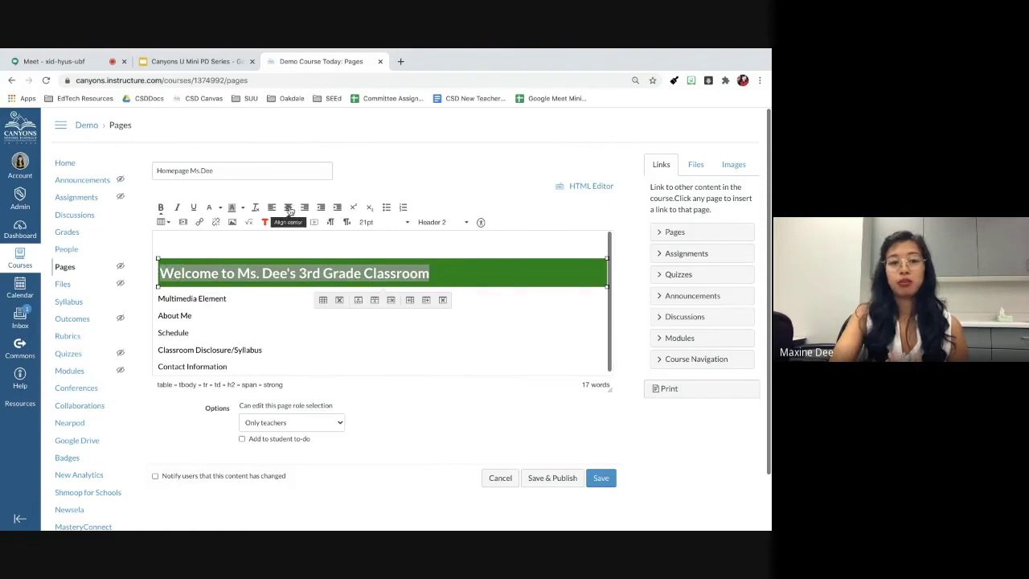
click(288, 208)
click(427, 272)
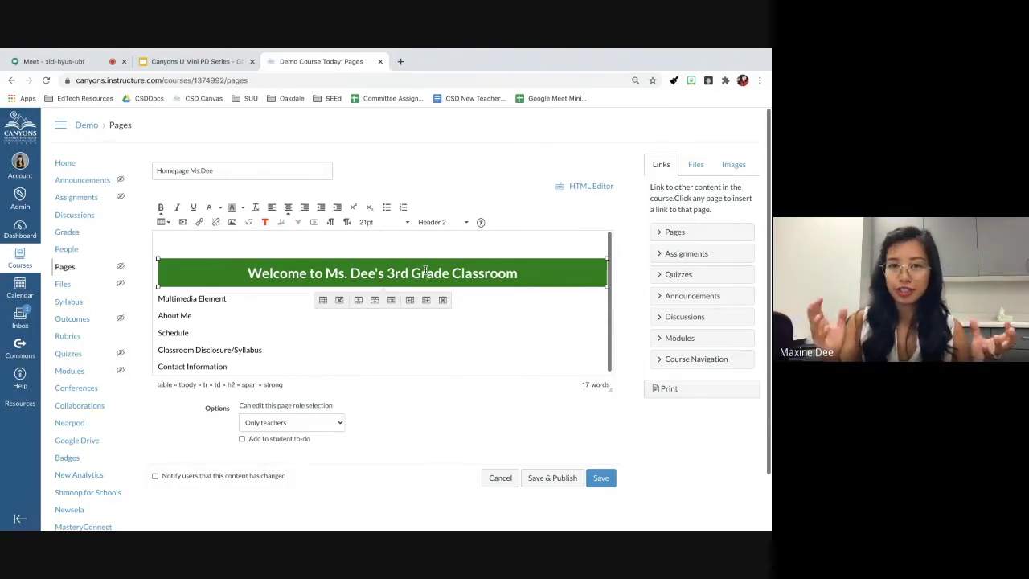
- Search the web for "hex code" and open the HTML Color Codes site at its color picker
click(400, 61)
text(hex code)
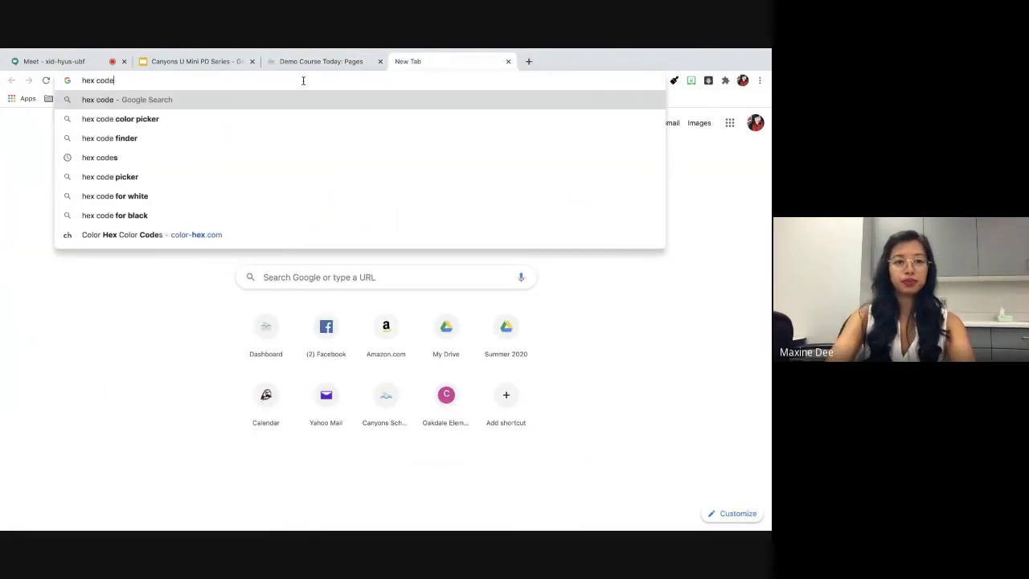
key(Return)
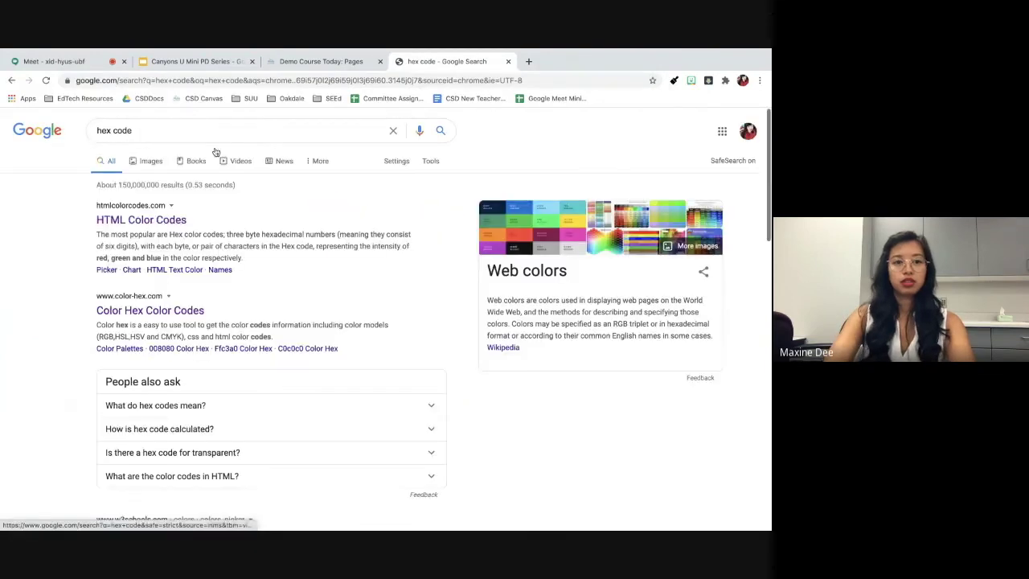
click(139, 225)
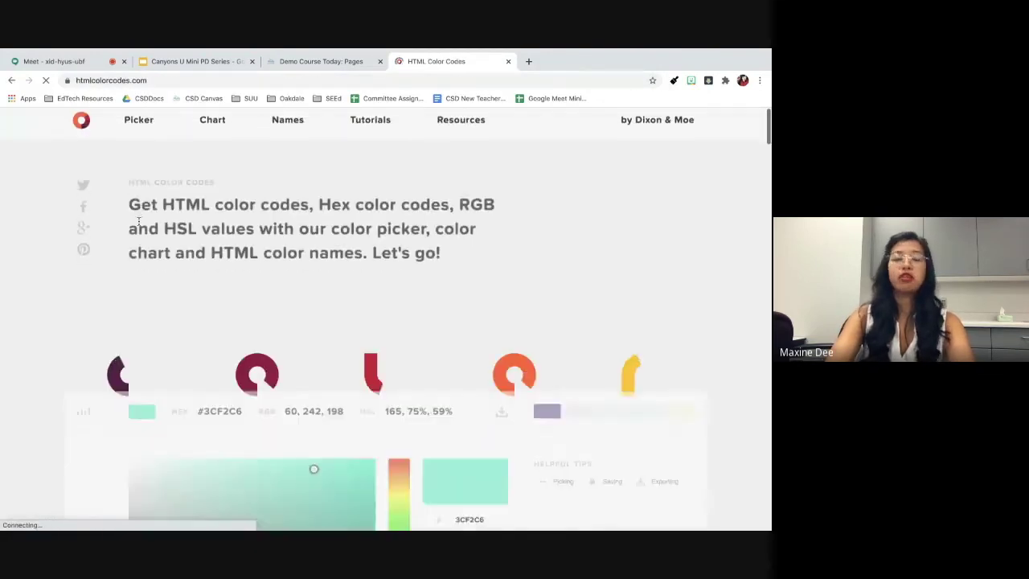
scroll(220, 305, down, 2)
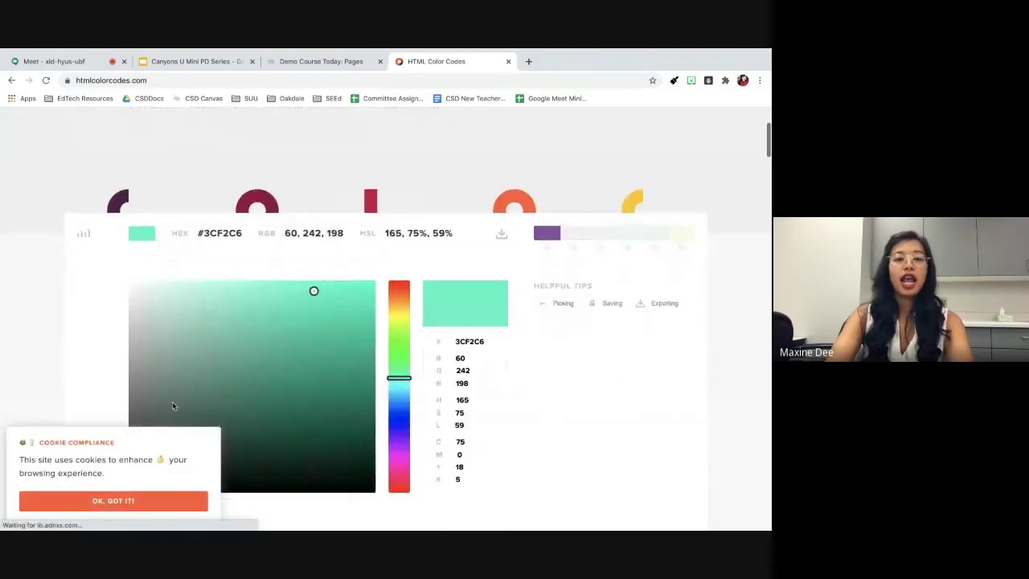
- Dismiss the cookie notice, pick a light mint green in the color picker and copy its hex code #81F7DB
click(165, 498)
drag(282, 391, 246, 287)
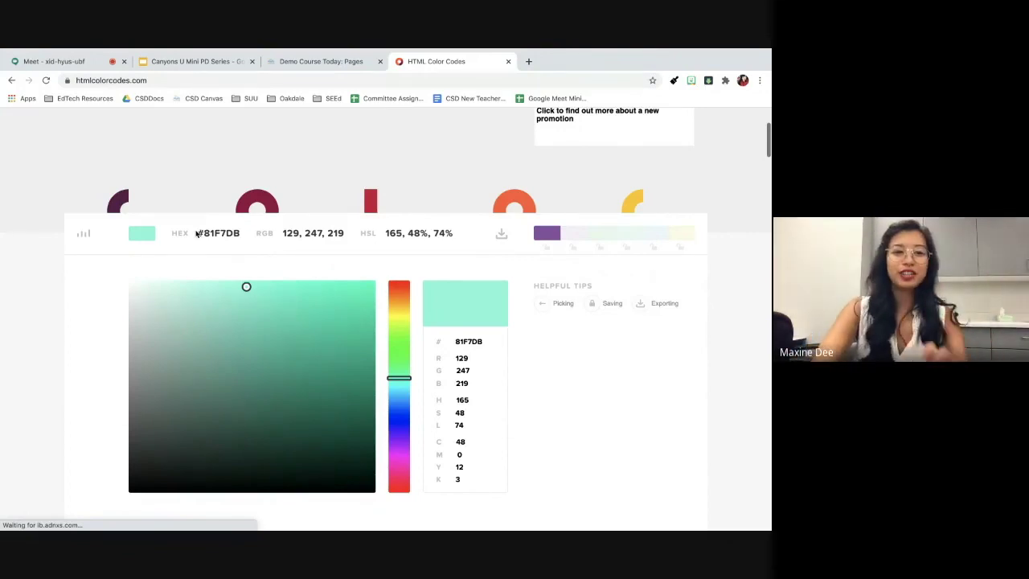
drag(198, 233, 241, 233)
right_click(227, 233)
click(241, 257)
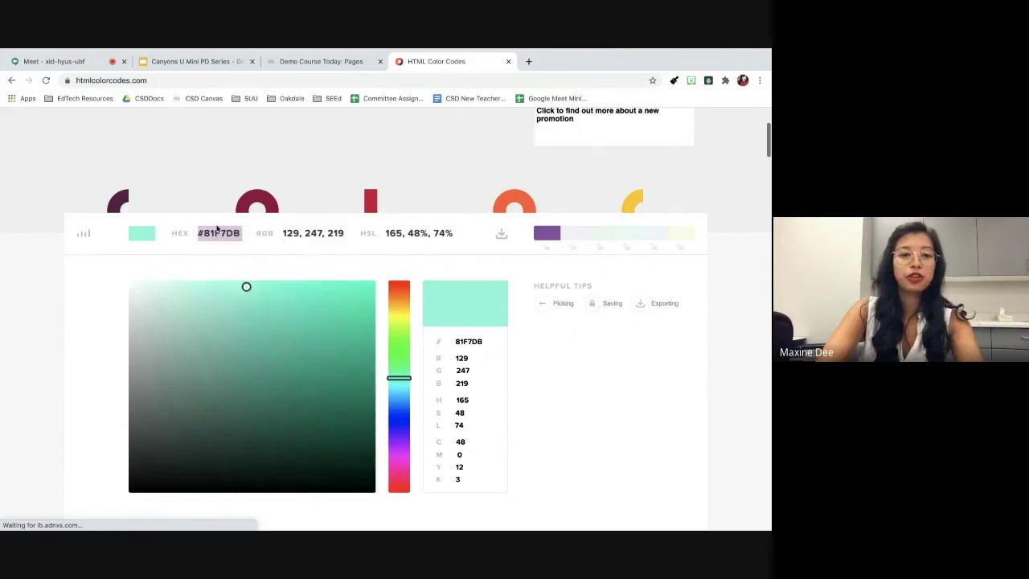
- Back on the Canvas page, set both the border color and the background color of the welcome banner table to #81F7DB
click(315, 63)
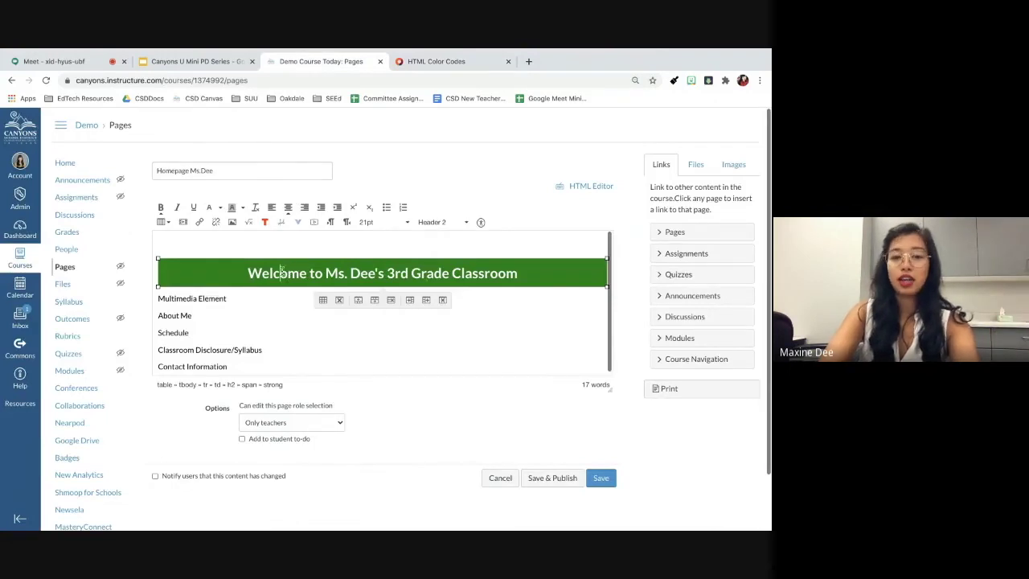
click(324, 302)
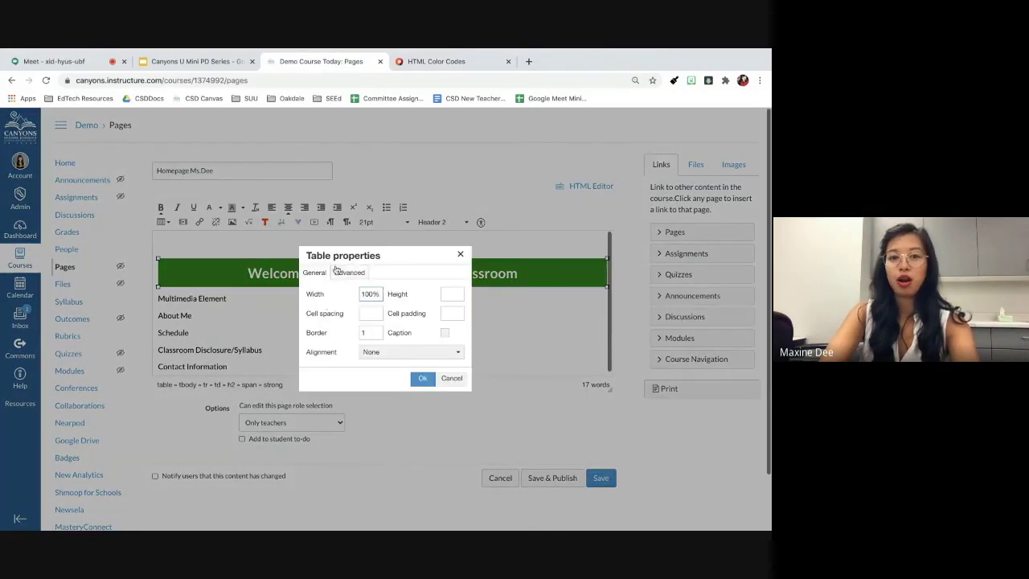
click(350, 273)
double_click(442, 336)
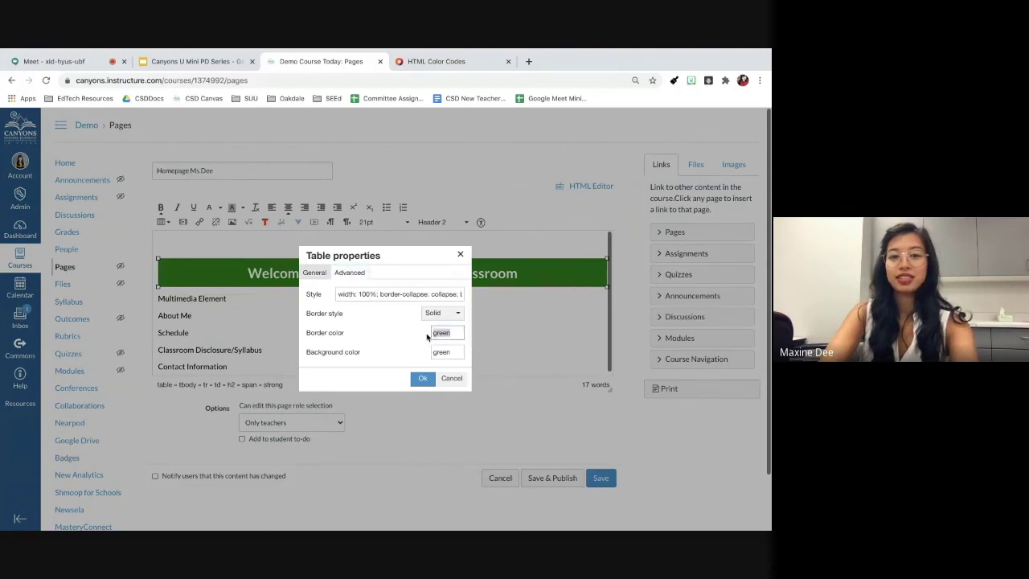
right_click(446, 335)
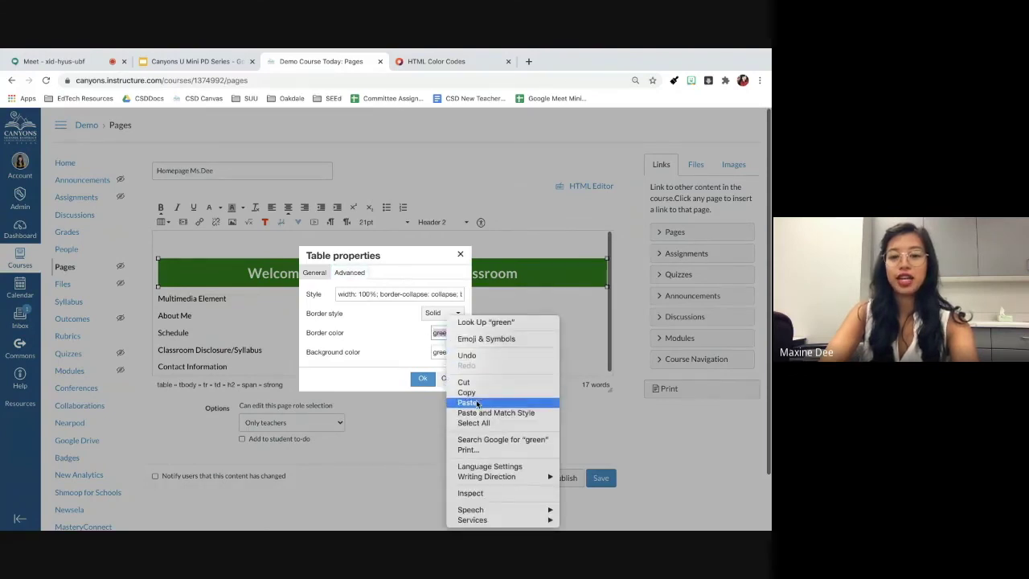
click(467, 402)
click(434, 353)
double_click(434, 353)
right_click(438, 352)
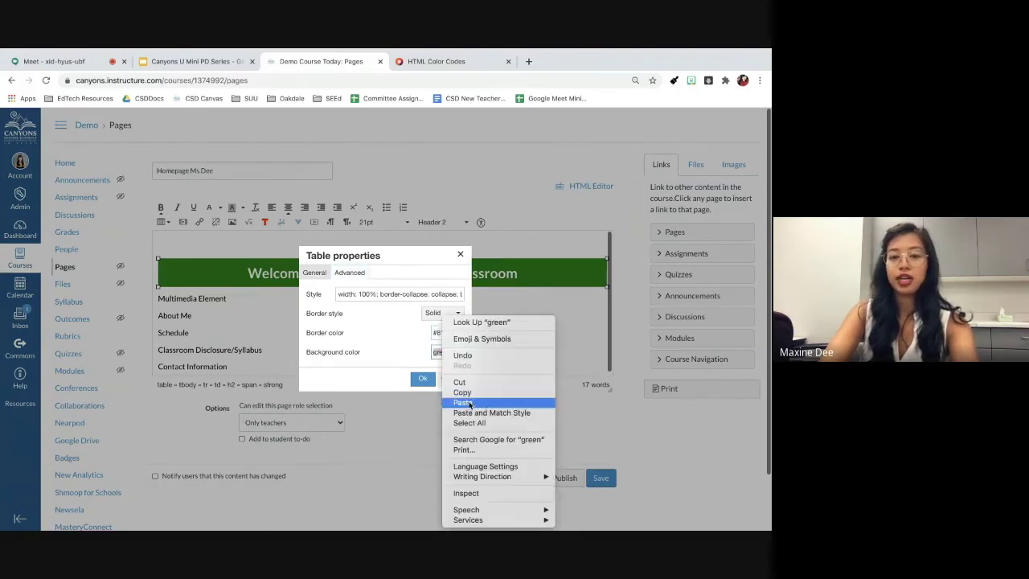
click(466, 401)
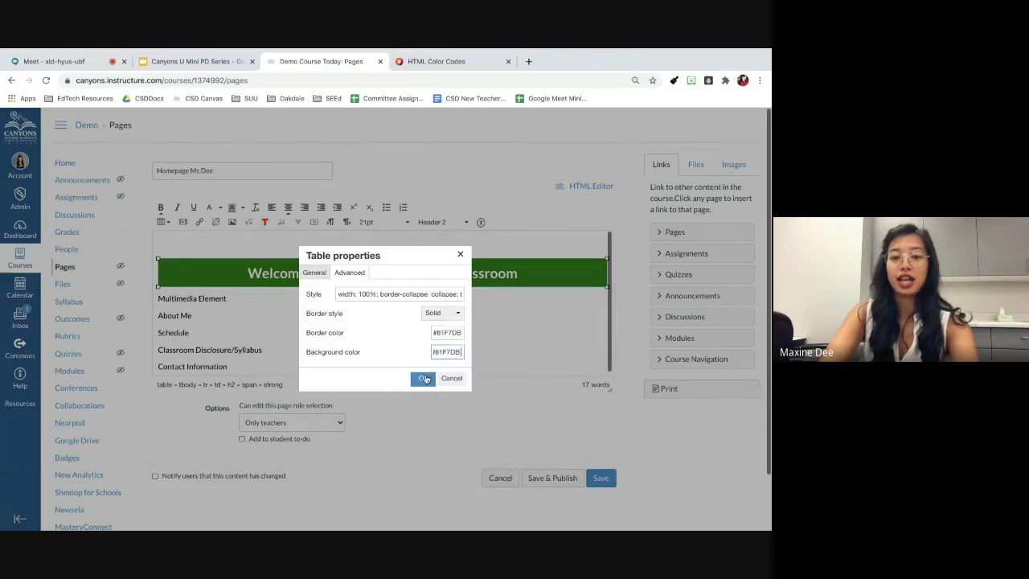
click(424, 380)
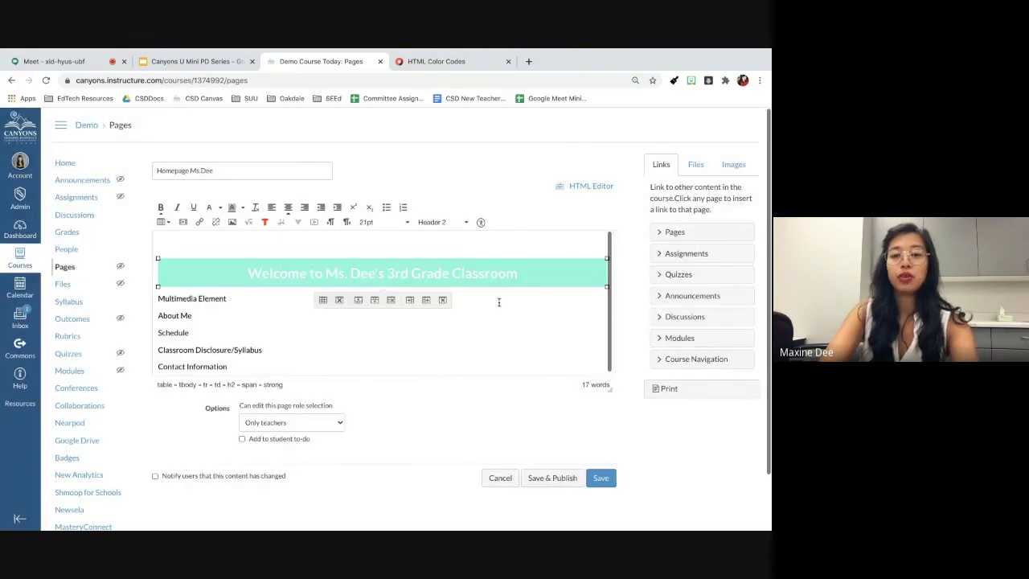
- Change the greeting's text color to black in the mint green banner
drag(517, 274, 241, 274)
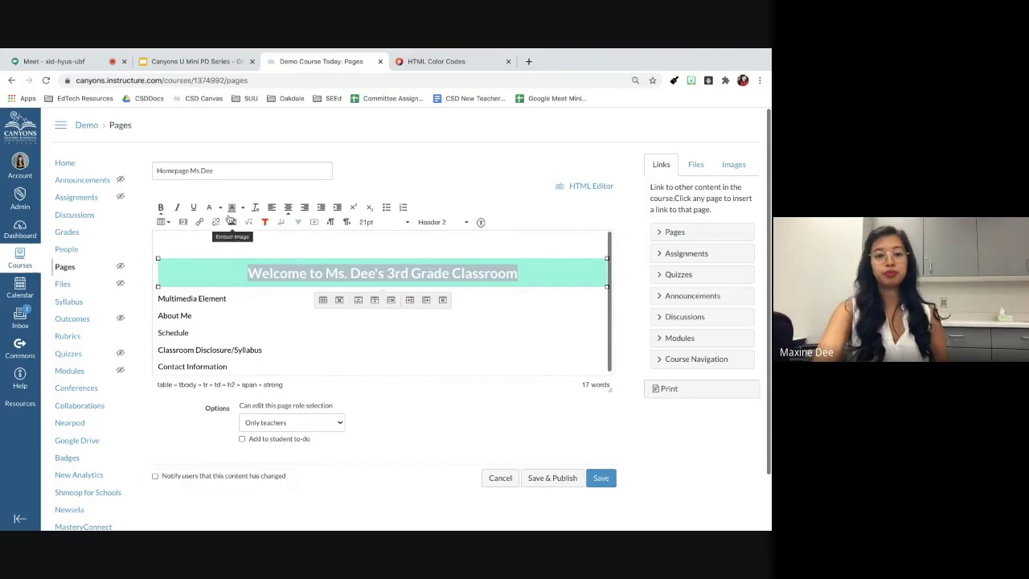
click(220, 209)
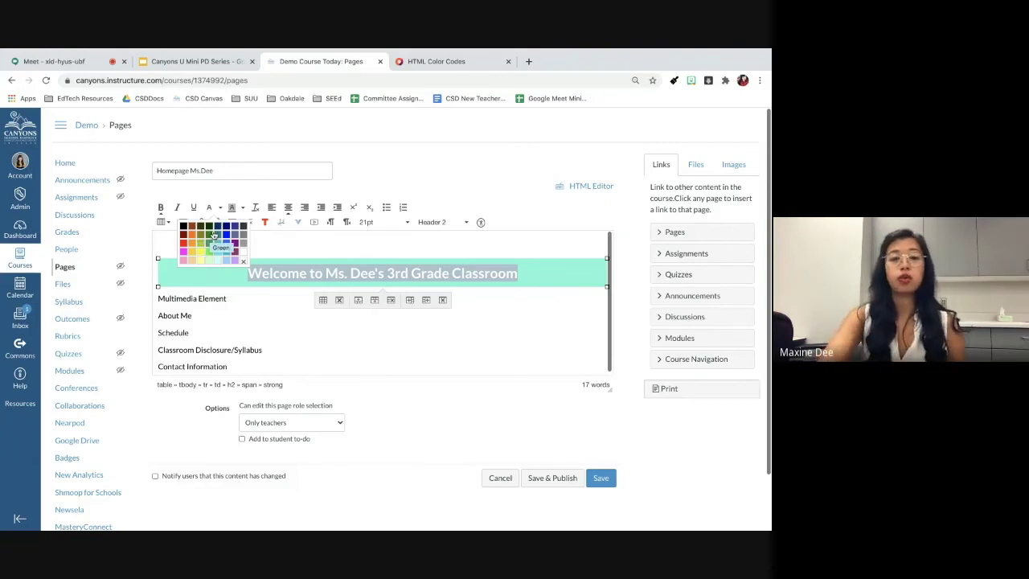
click(233, 271)
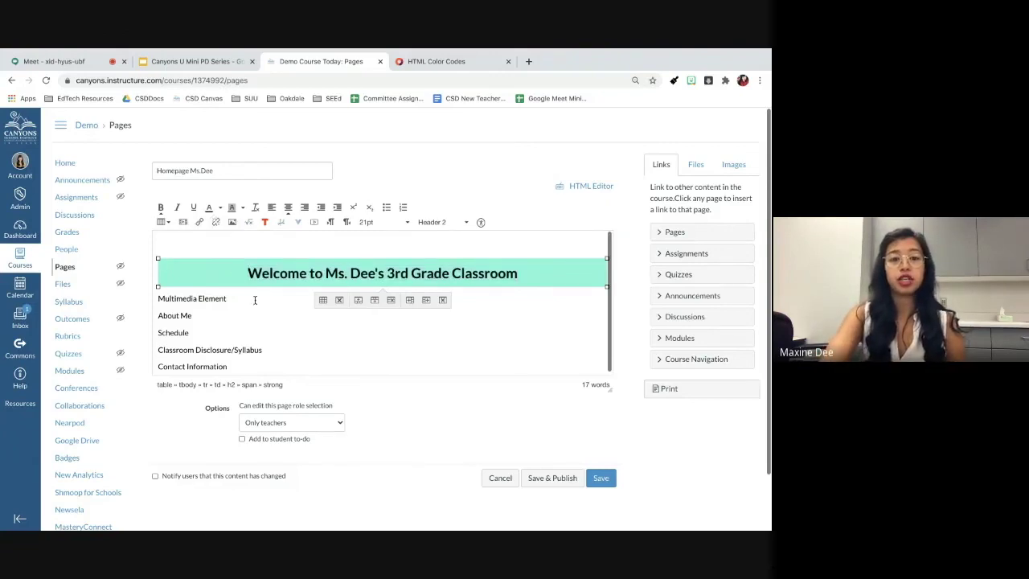
- Replace the "Multimedia Element" line below the banner with "Multimedia Elements" and add an empty line under it
drag(228, 298, 122, 306)
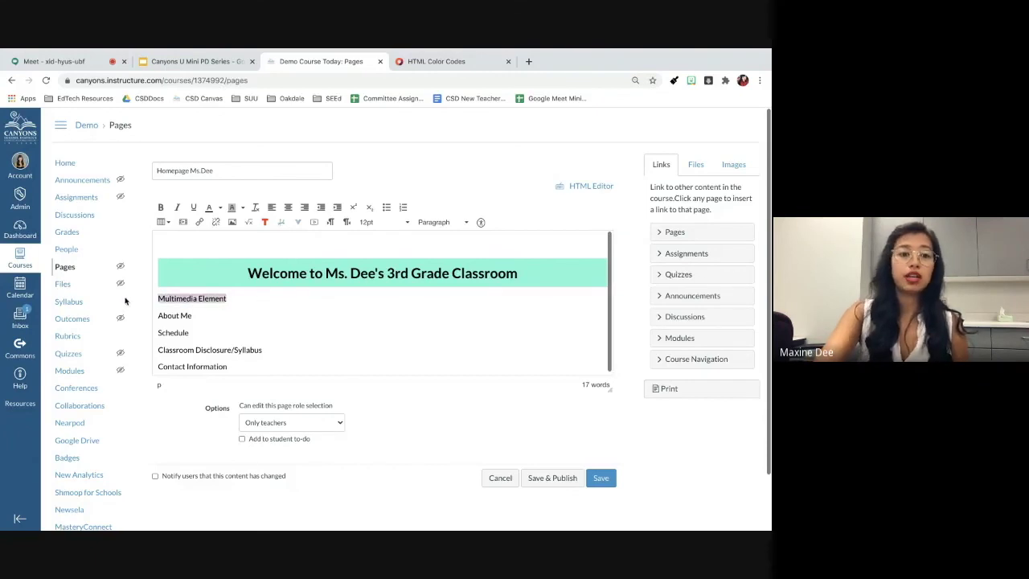
key(Delete)
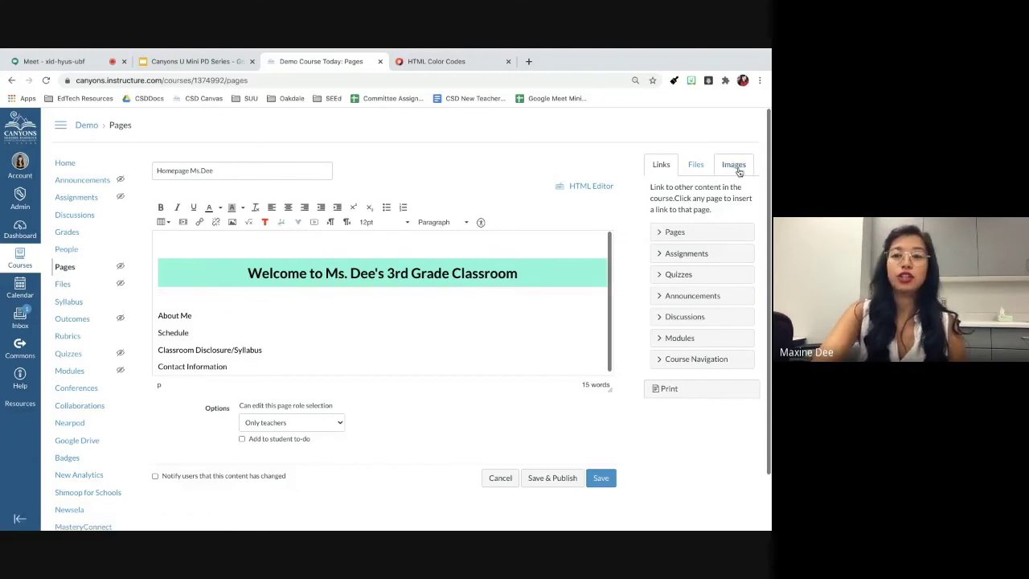
click(172, 299)
text(Mu)
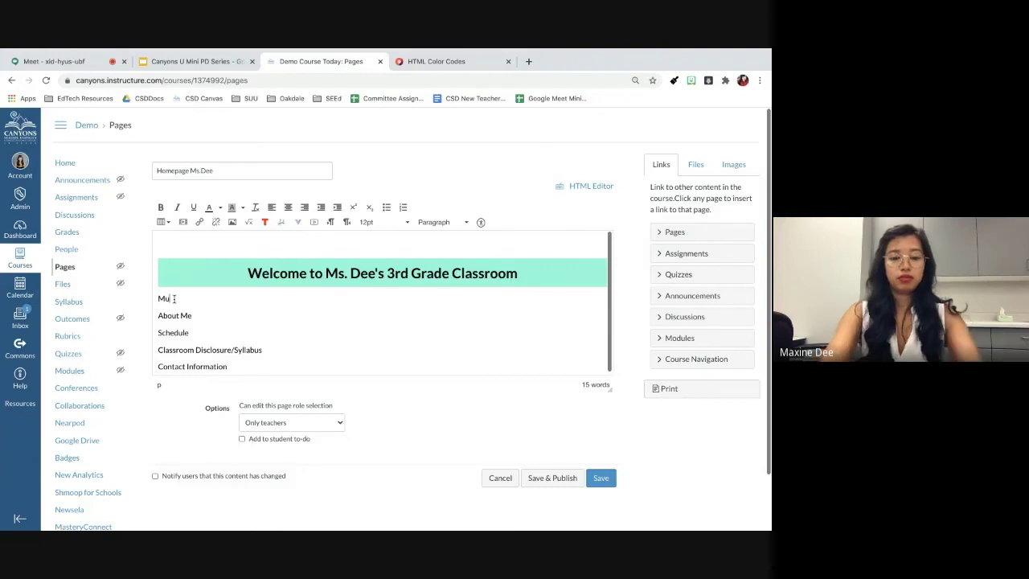
text(ltimedi)
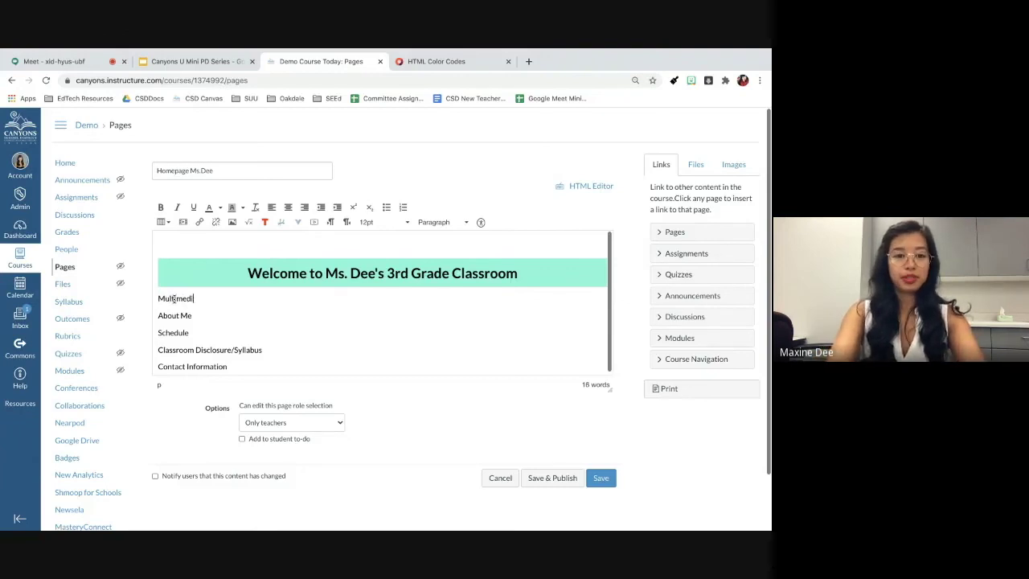
text(a Elements)
key(Return)
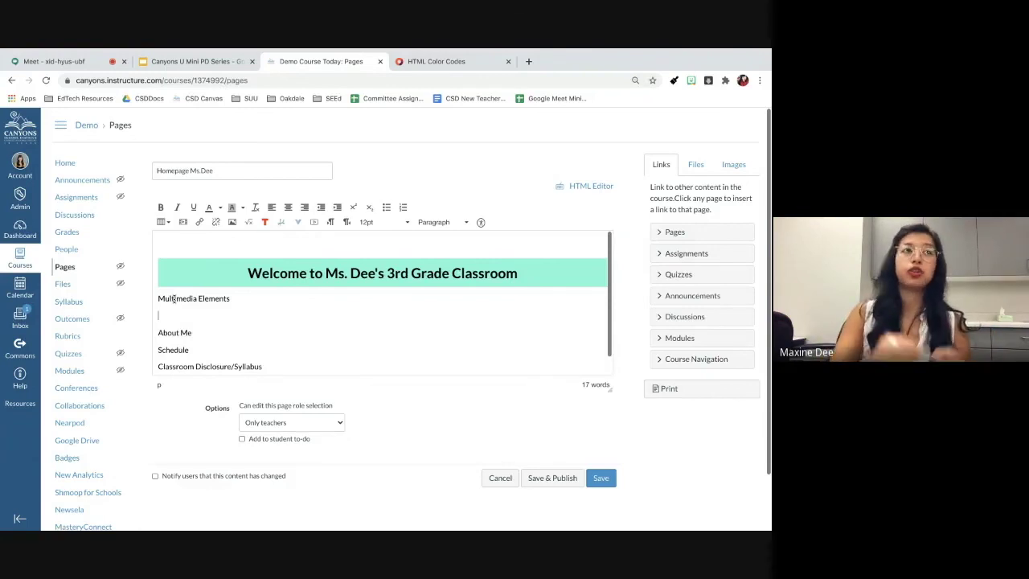
- Start a new image upload for the page and choose banner2.png from the folder on the Desktop
click(734, 169)
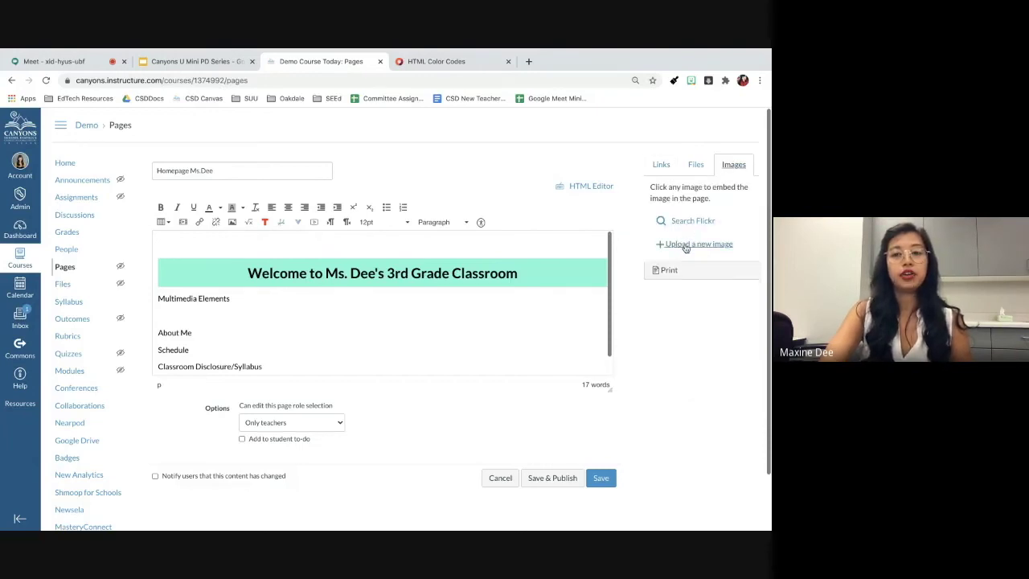
click(685, 248)
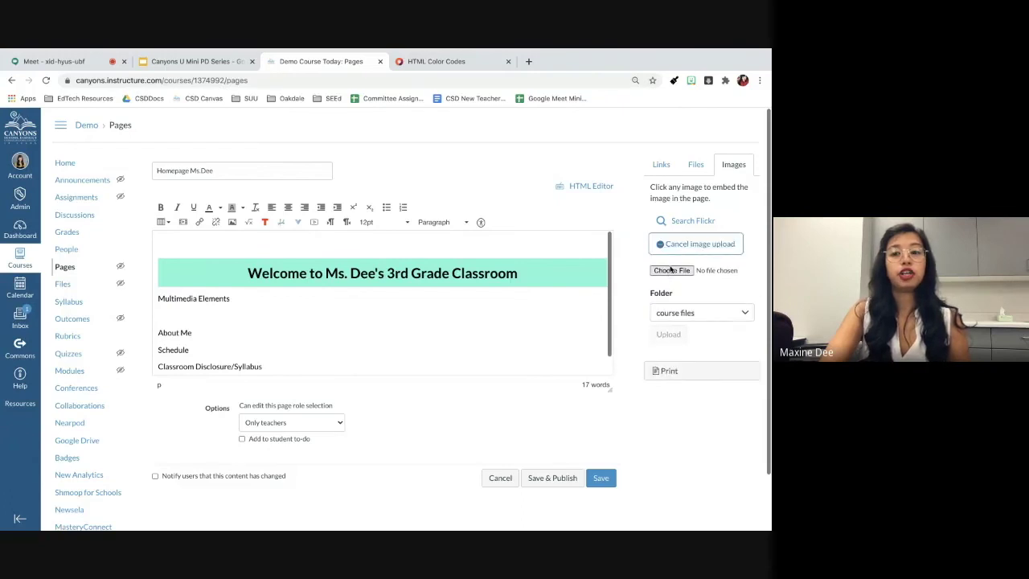
click(671, 270)
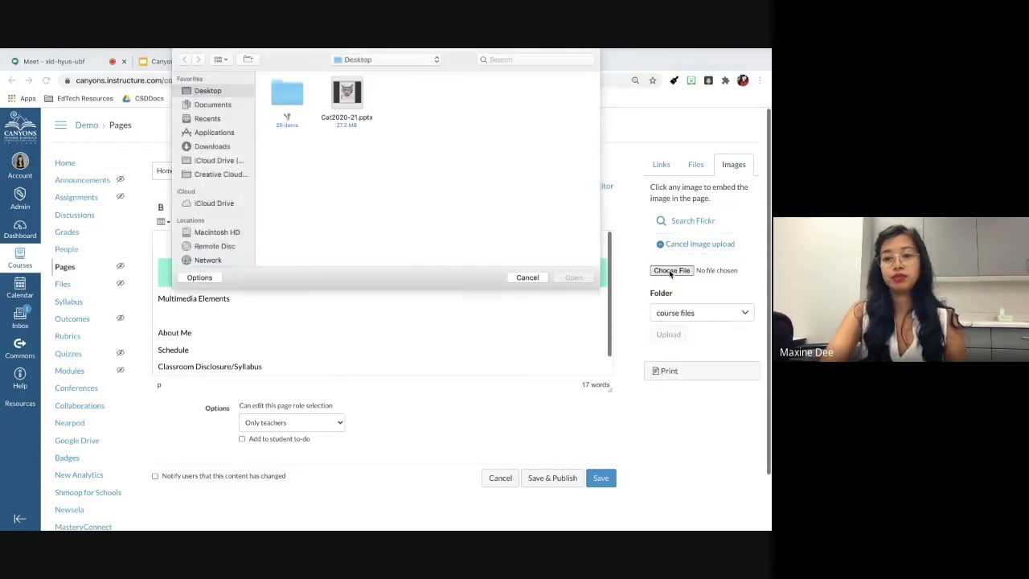
double_click(288, 100)
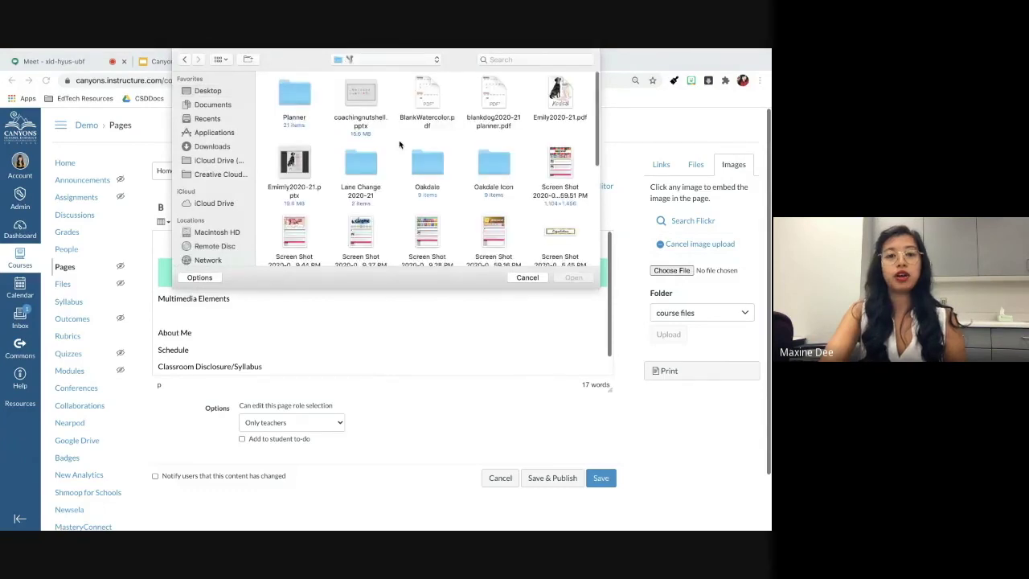
scroll(399, 144, down, 5)
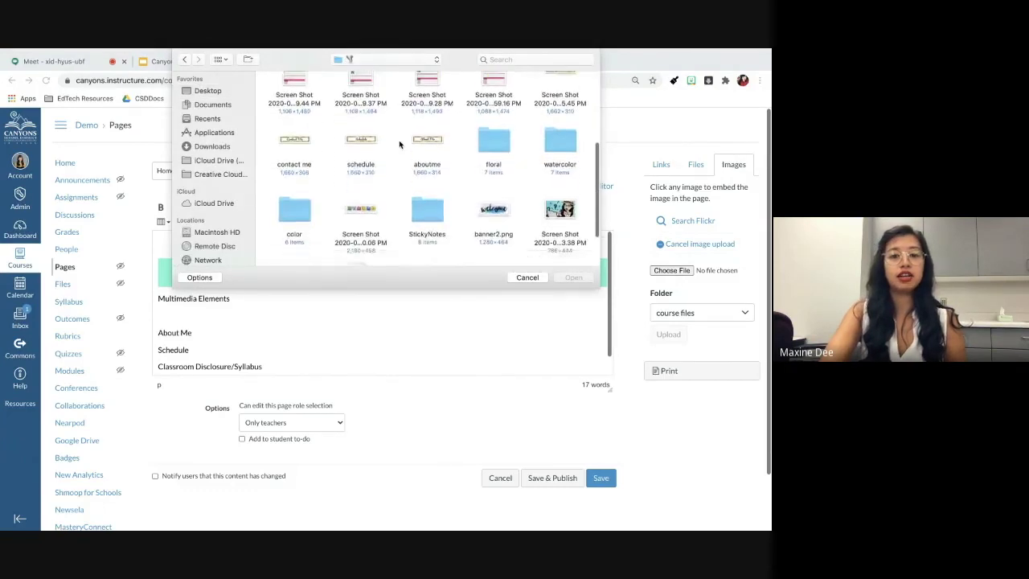
scroll(400, 144, down, 2)
click(493, 163)
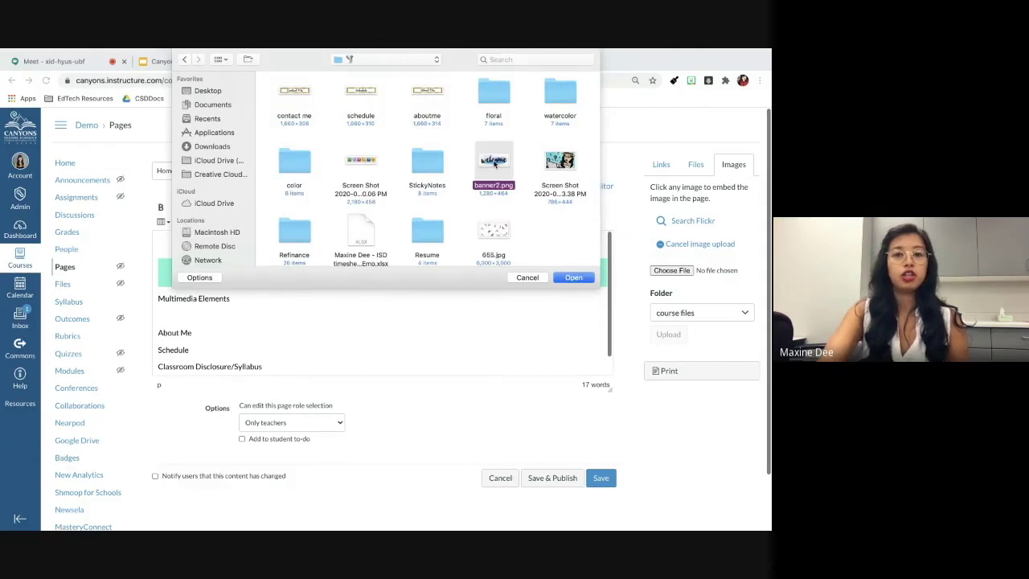
click(571, 278)
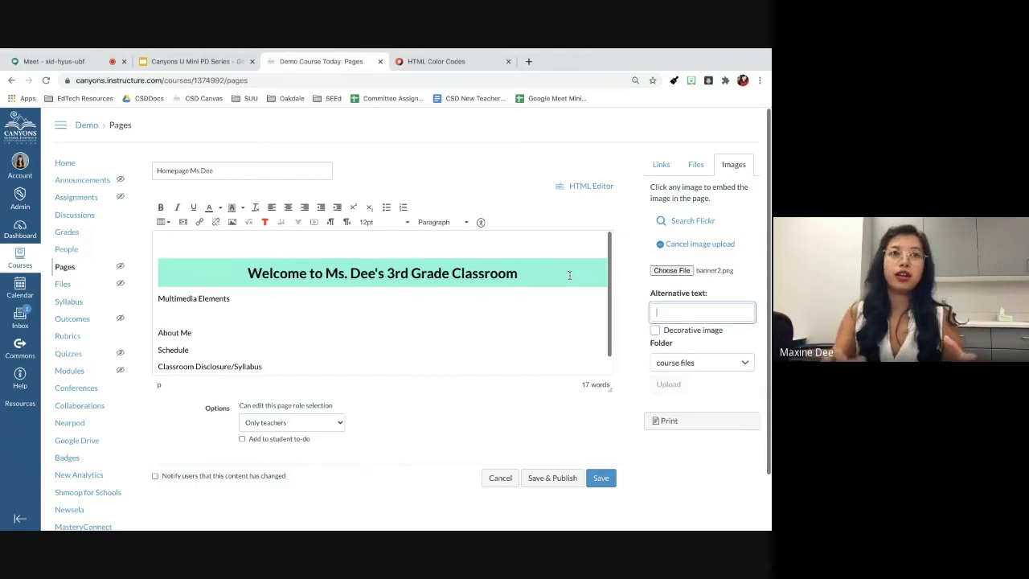
- Give the image the alternative text "banner" and upload it to the course files, embedding it under Multimedia Elements
click(691, 314)
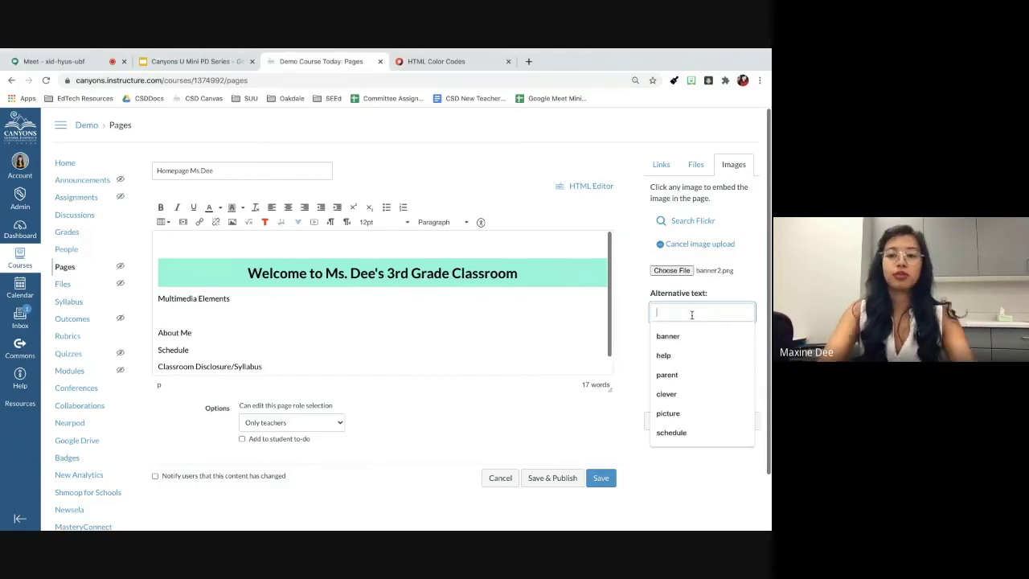
text(banner)
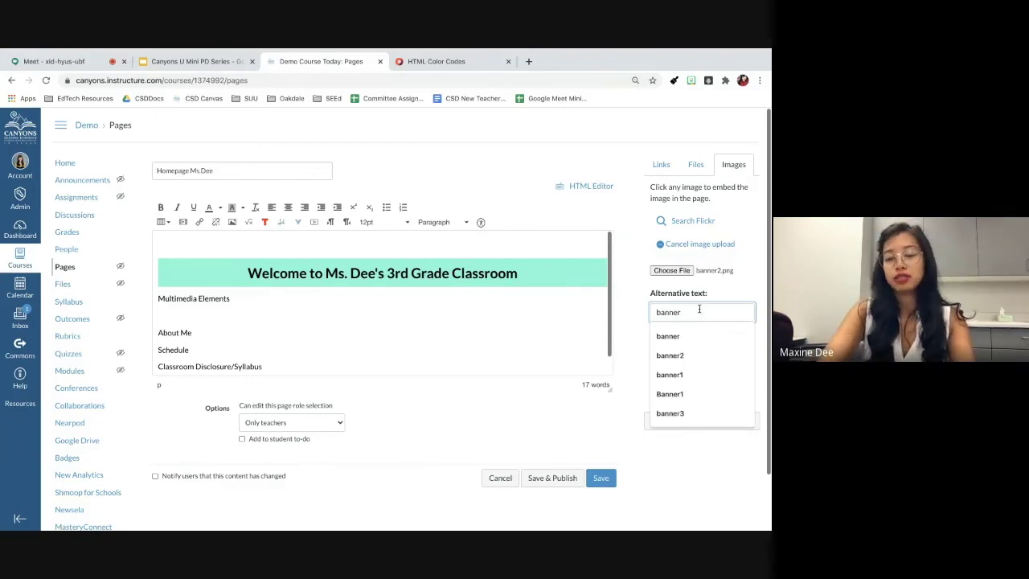
click(736, 285)
click(669, 384)
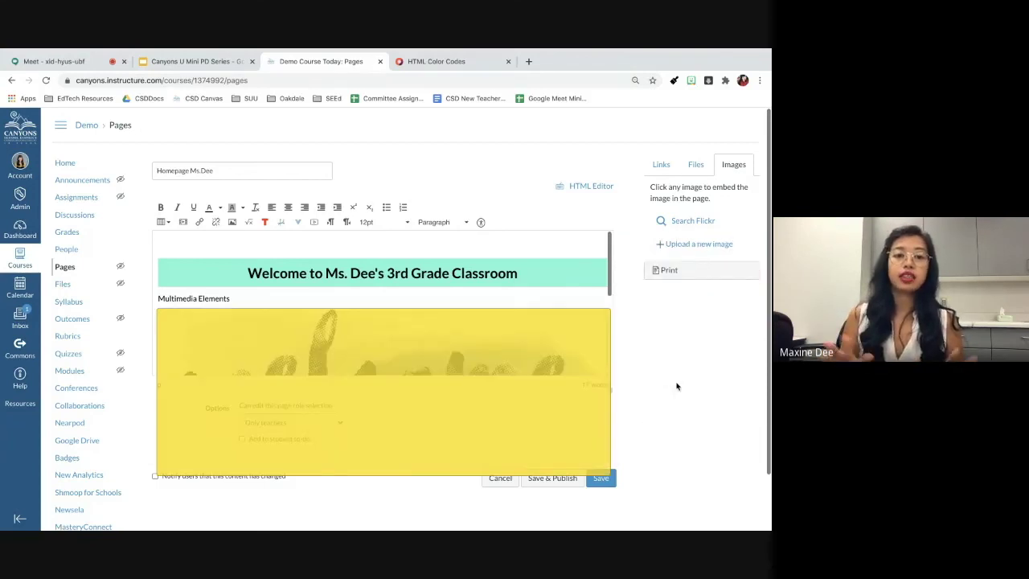
scroll(550, 320, down, 5)
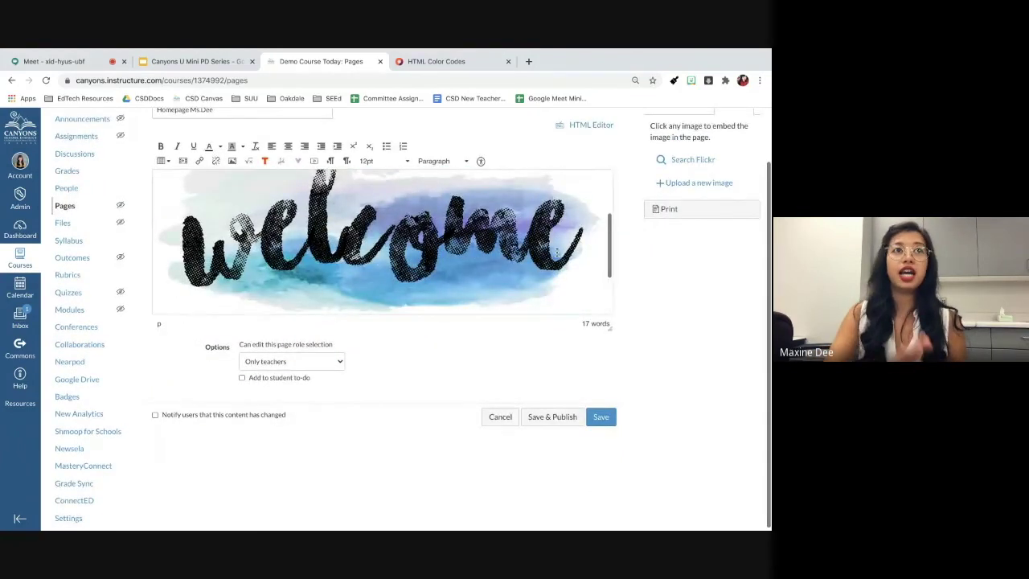
scroll(574, 240, up, 4)
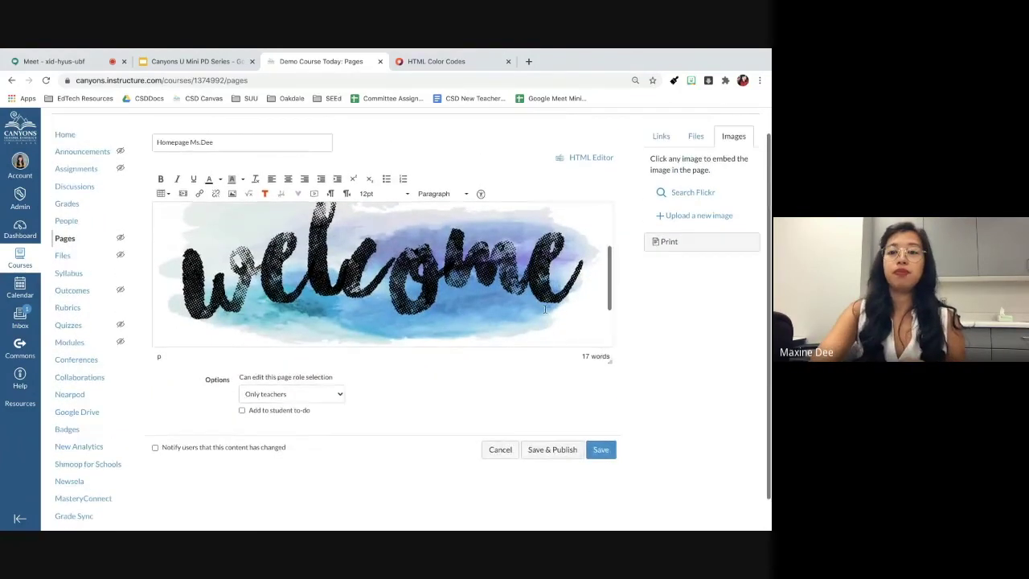
scroll(545, 308, down, 4)
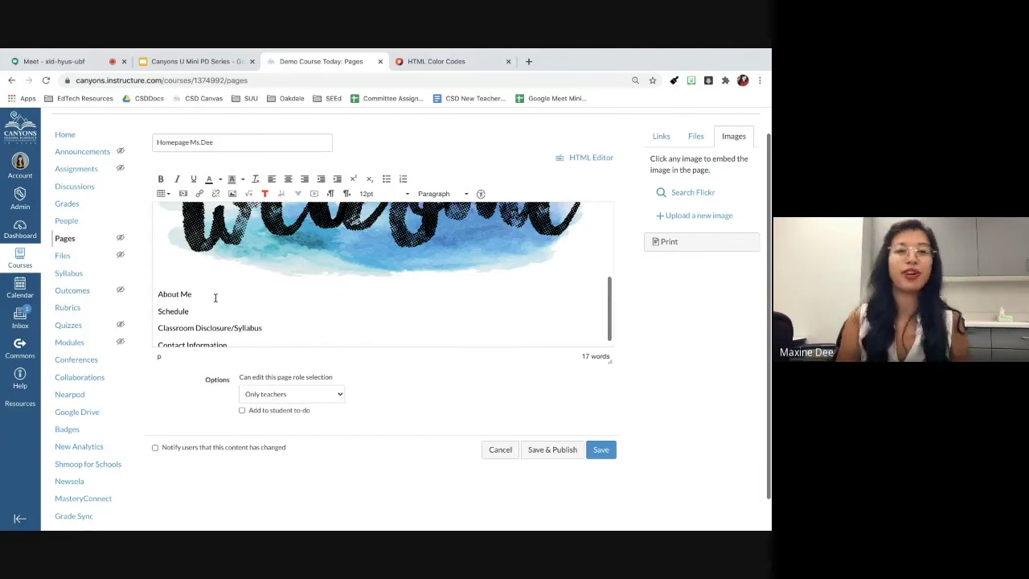
scroll(216, 297, down, 1)
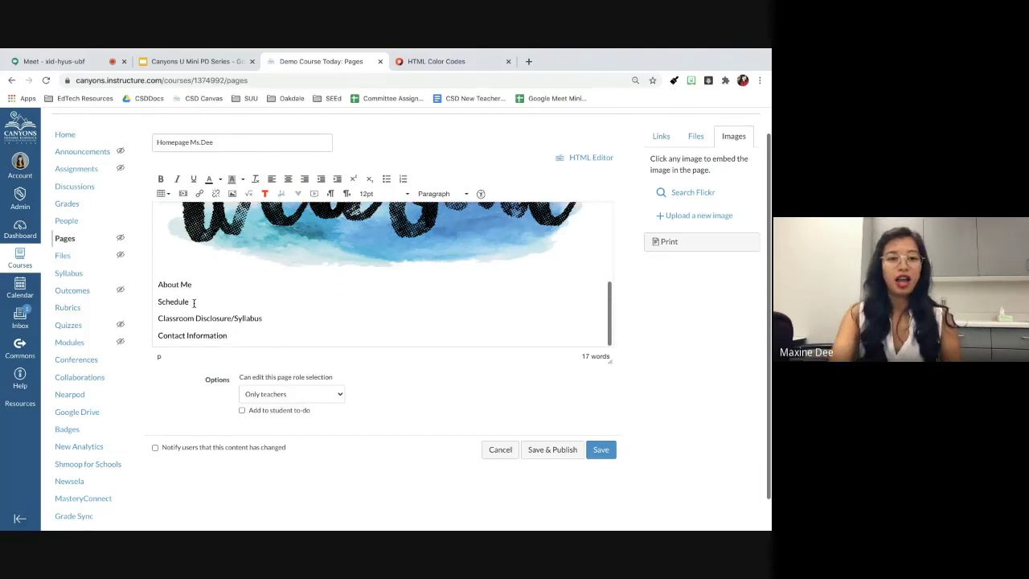
click(193, 302)
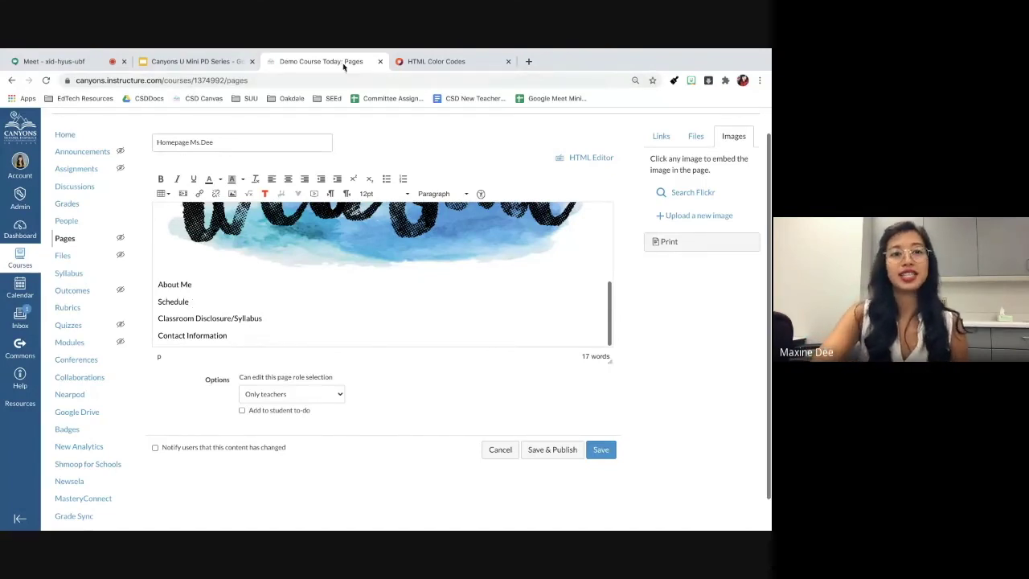
- Open the published DEMO course from the course list in a new browser tab
click(20, 256)
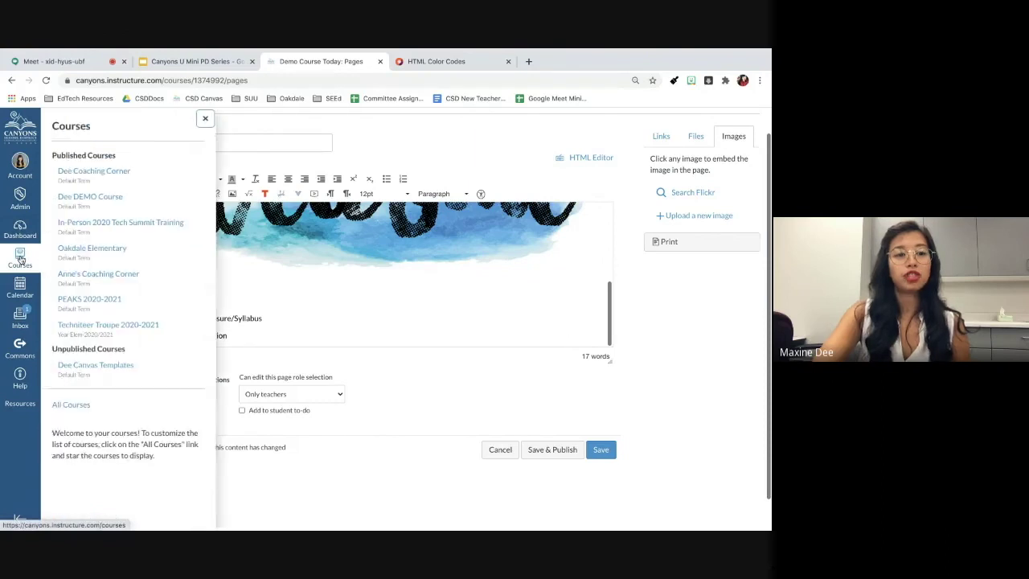
right_click(98, 198)
click(125, 205)
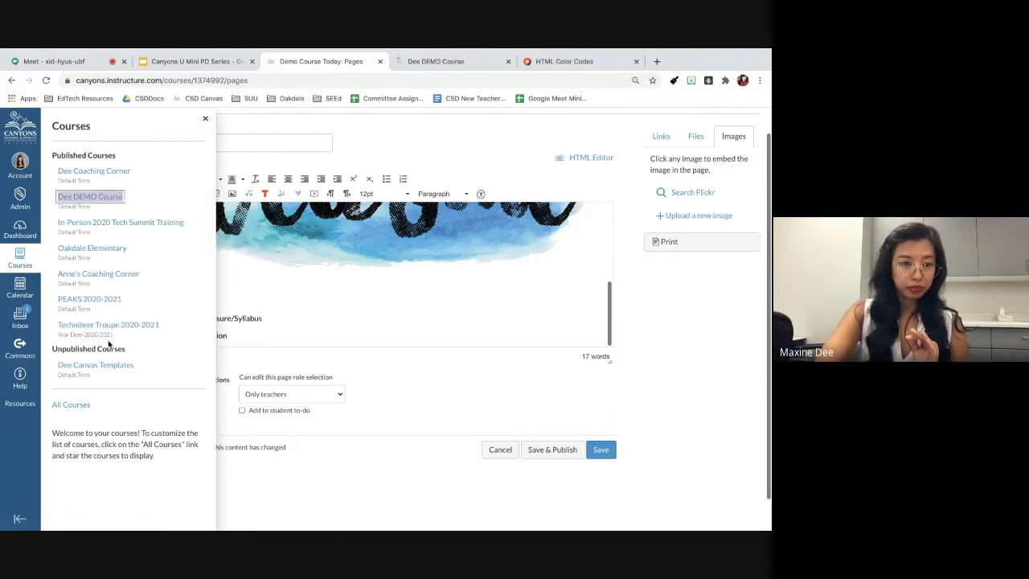
- Stay on the unsaved homepage and open the All Courses list in a new browser tab
click(71, 405)
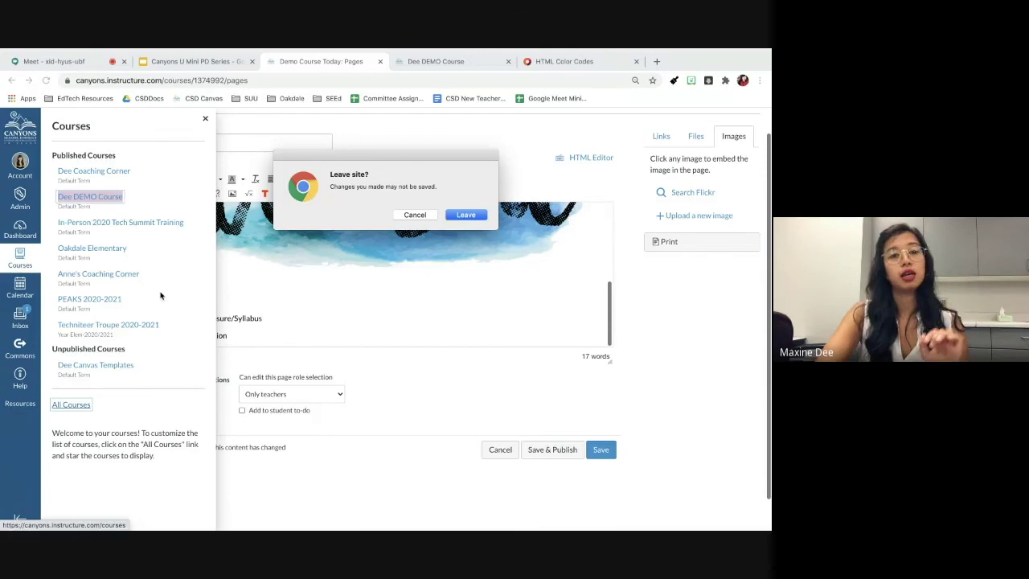
click(413, 215)
right_click(78, 404)
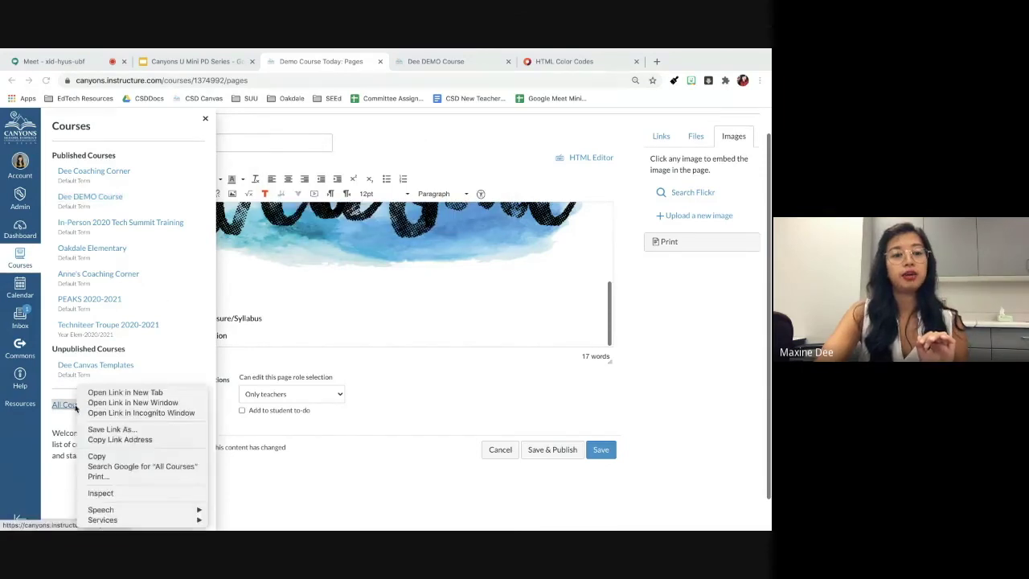
click(102, 392)
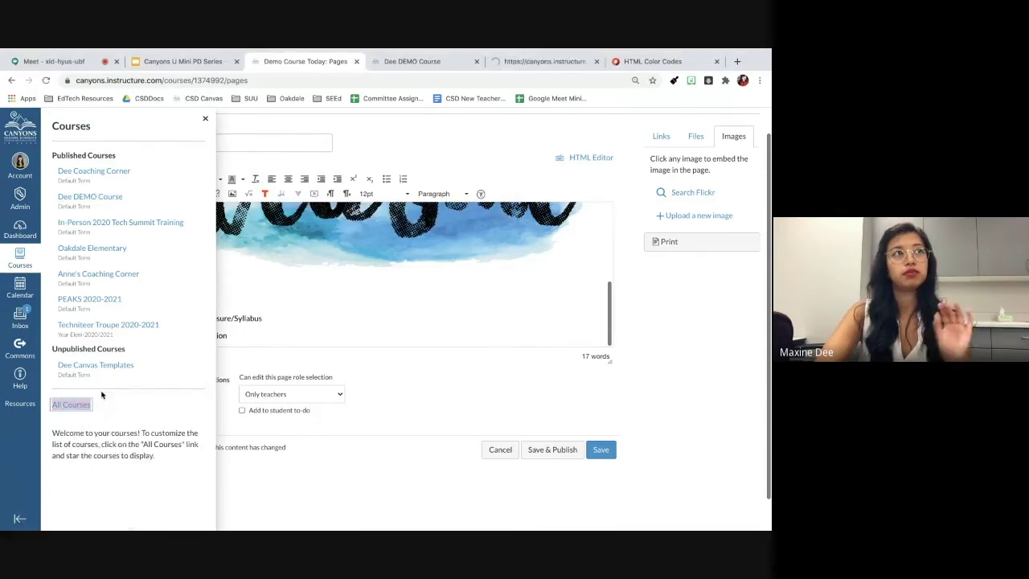
- Open the watercolor Homepage 3 template in the unpublished Canvas Templates course and examine its Course Schedule table
click(422, 64)
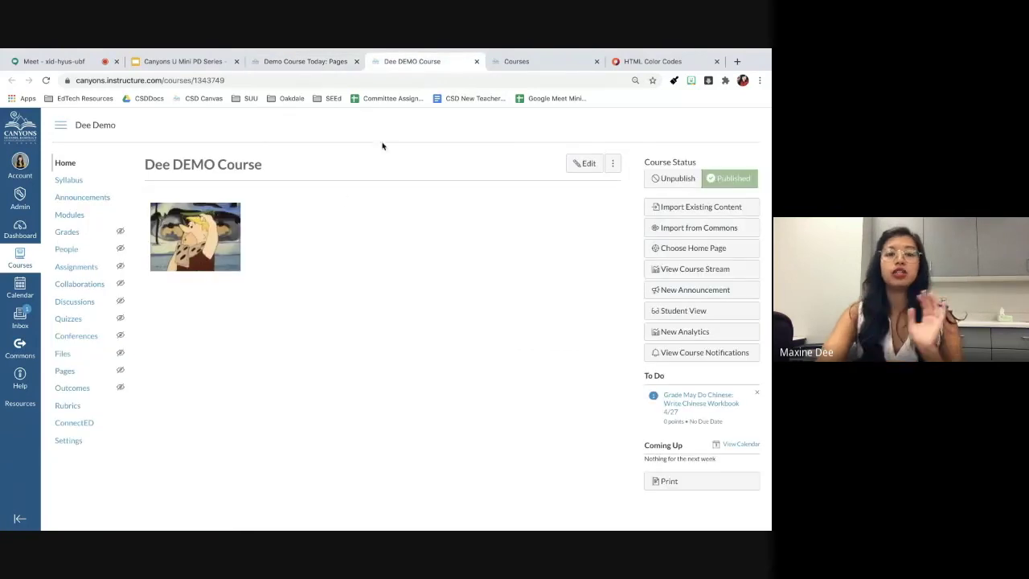
click(20, 258)
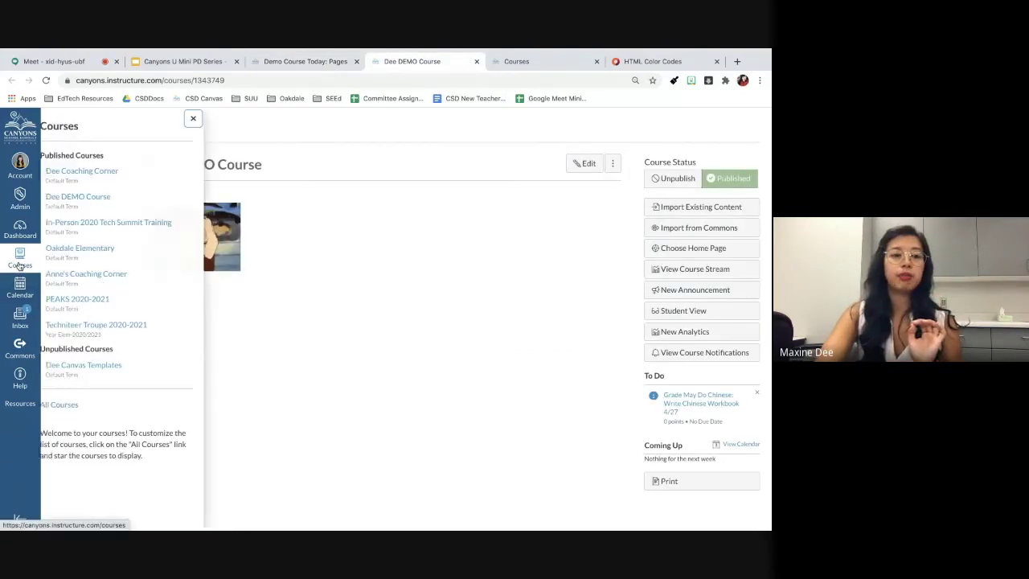
click(113, 365)
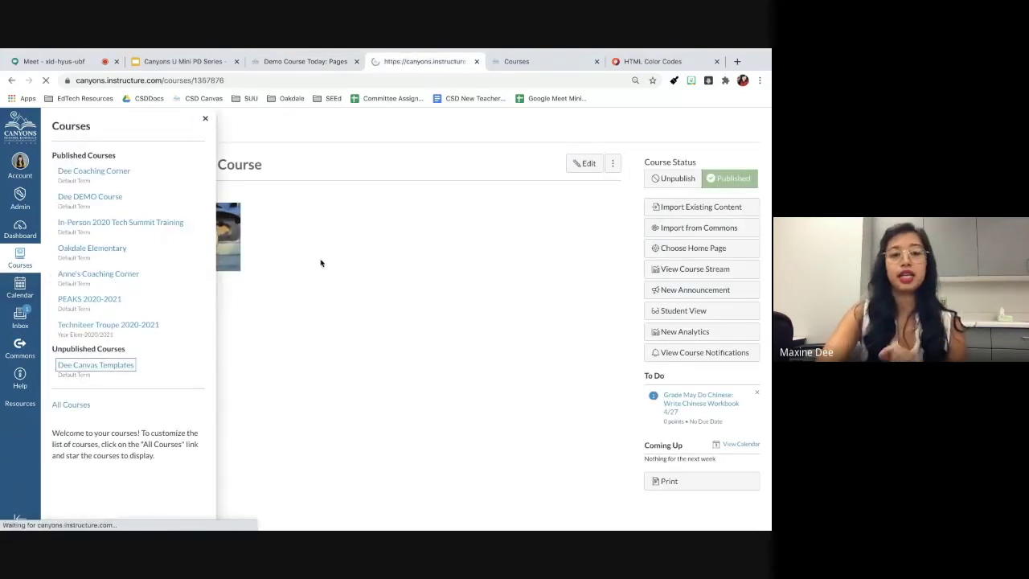
click(404, 297)
scroll(404, 295, down, 10)
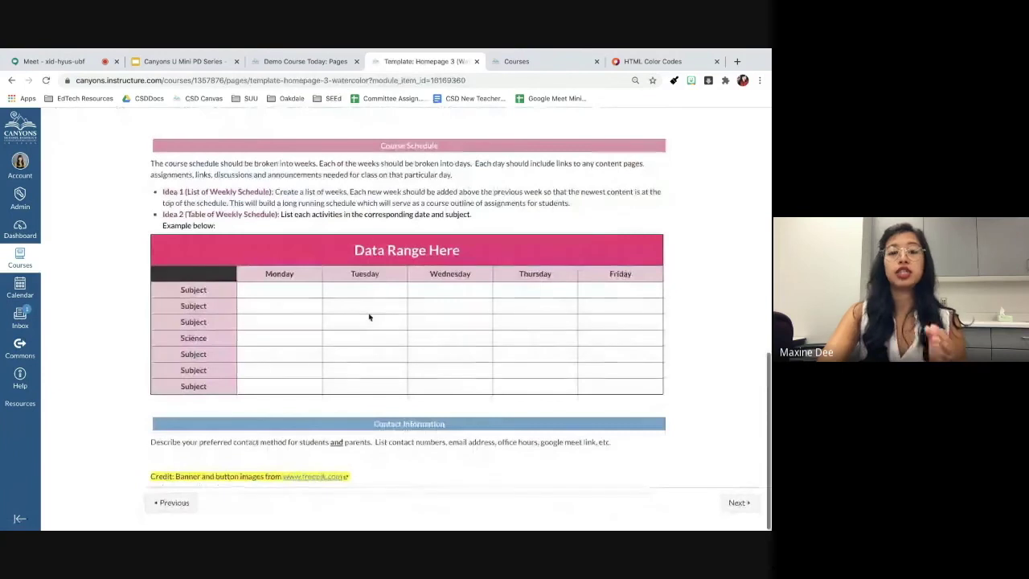
- Return to the homepage draft and view the table size choices for insertion at the Classroom Disclosure/Syllabus line
click(309, 64)
click(309, 315)
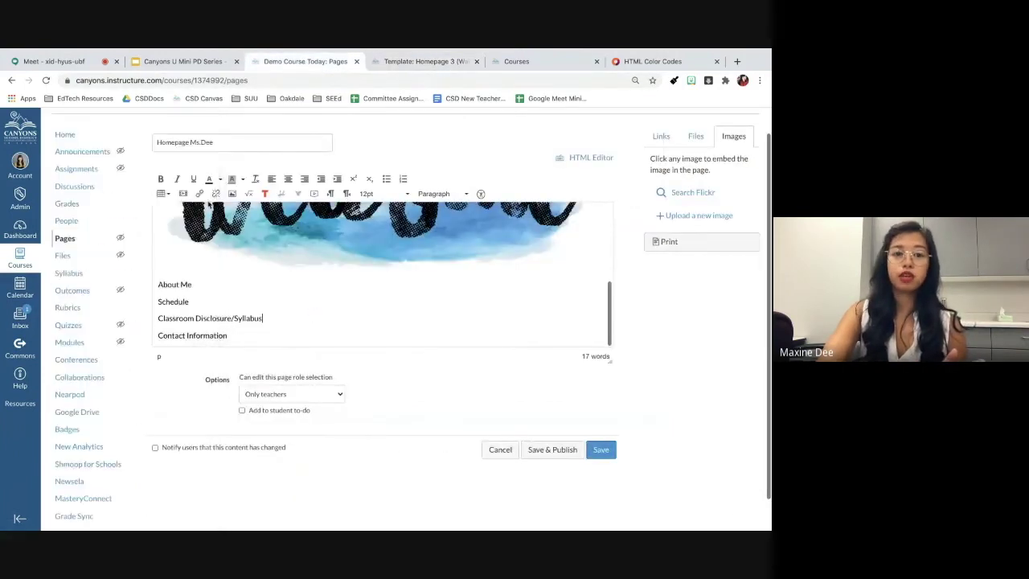
click(161, 194)
mouse_move(170, 214)
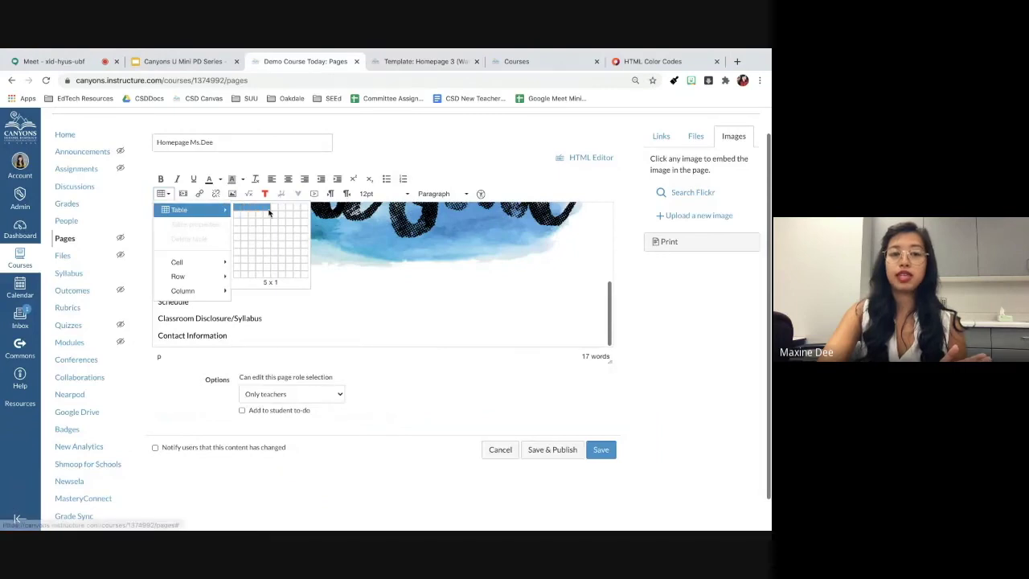
- Revisit the template's schedule table and open the Blueprint K-2 Online Teaching & Learning course from the All Courses list
click(427, 62)
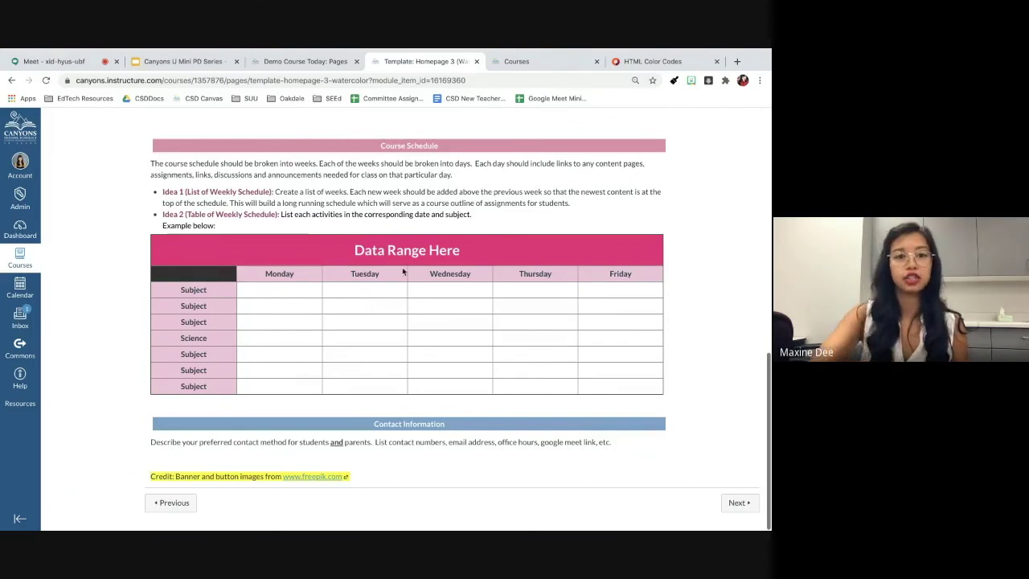
click(543, 64)
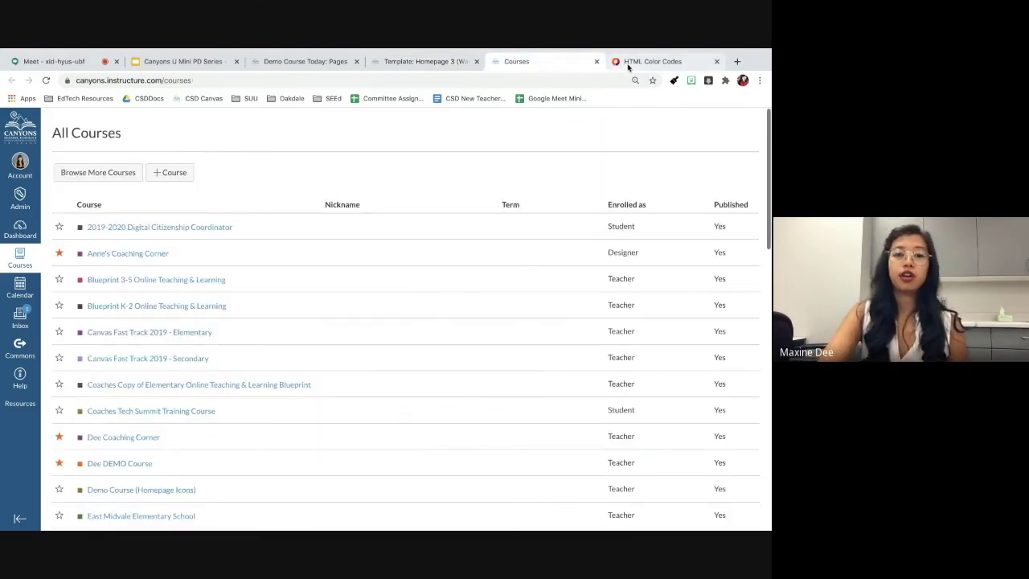
scroll(316, 249, down, 1)
click(165, 290)
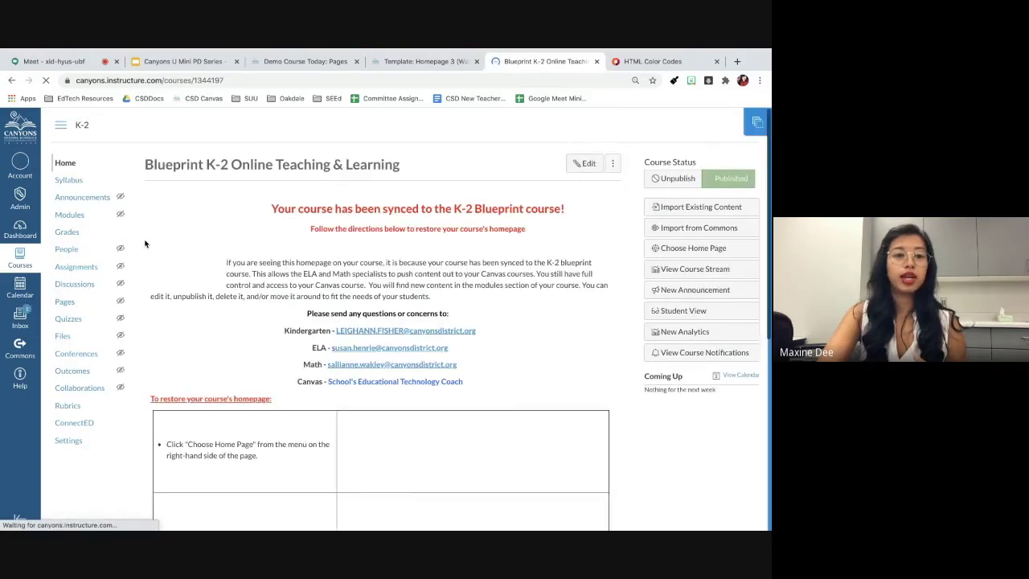
- Open the 01 Math Weekly Schedule page from the Blueprint K-2 course's modules and examine its weekly schedule example
click(70, 214)
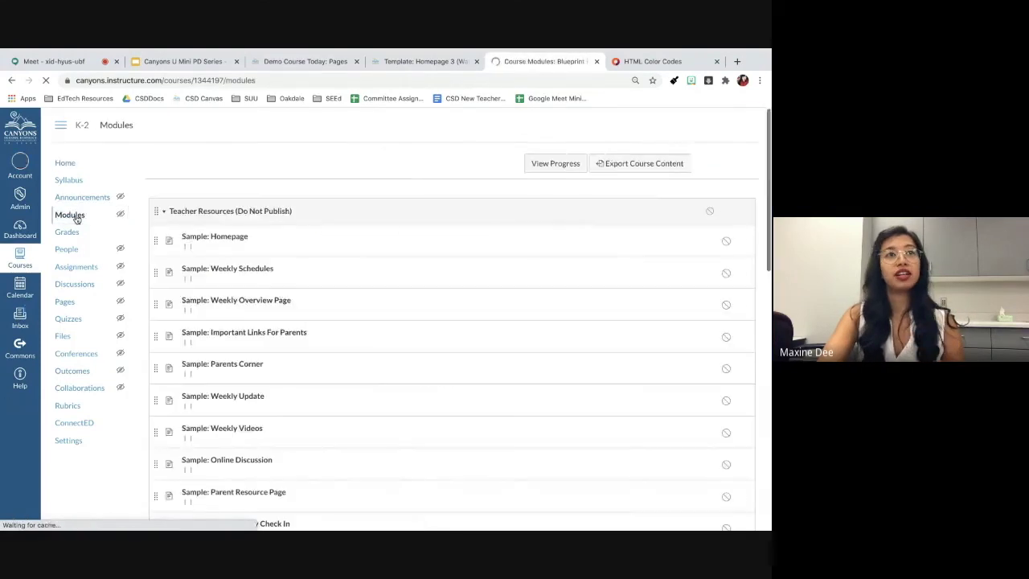
scroll(255, 229, down, 3)
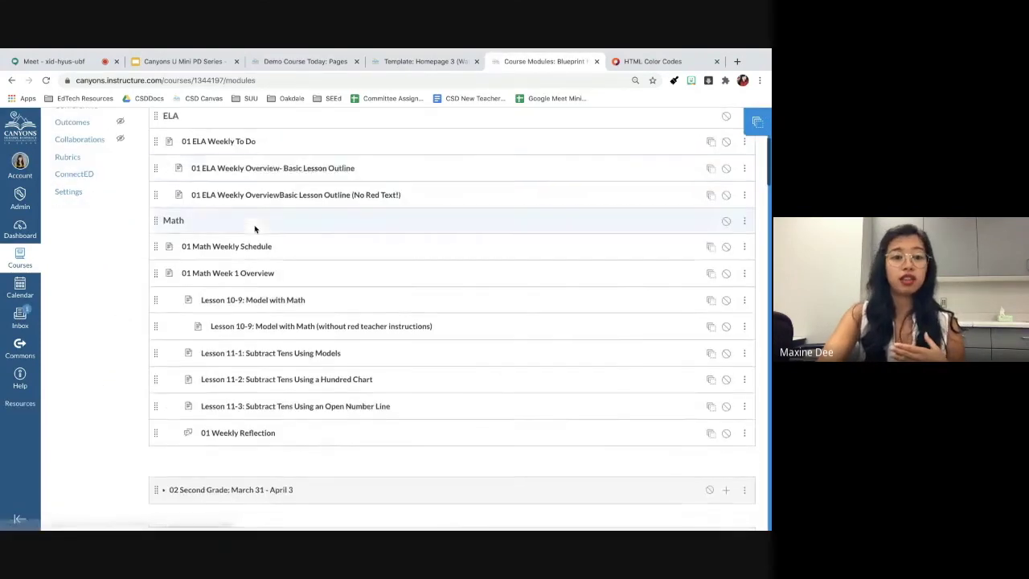
click(255, 229)
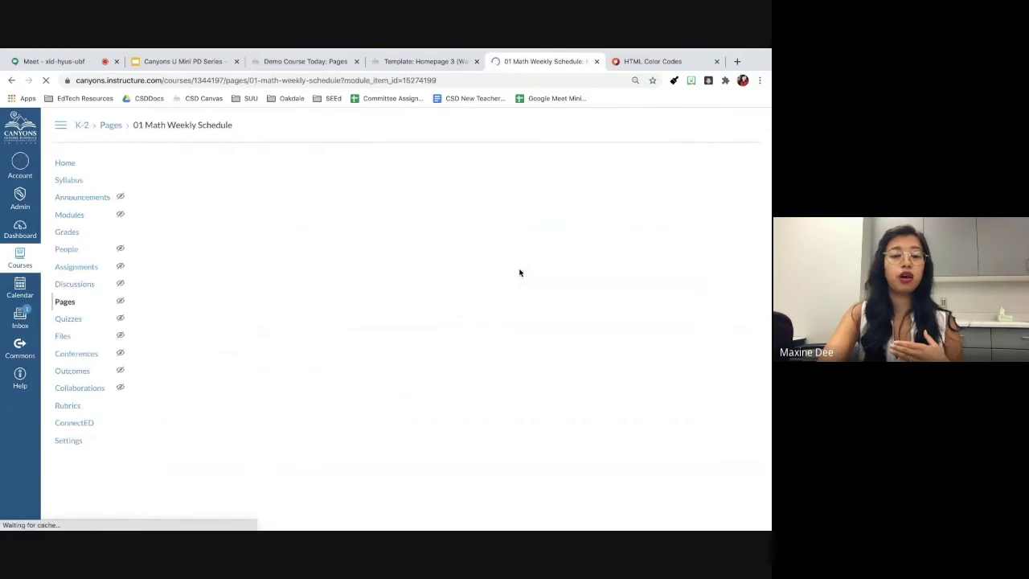
scroll(519, 270, down, 2)
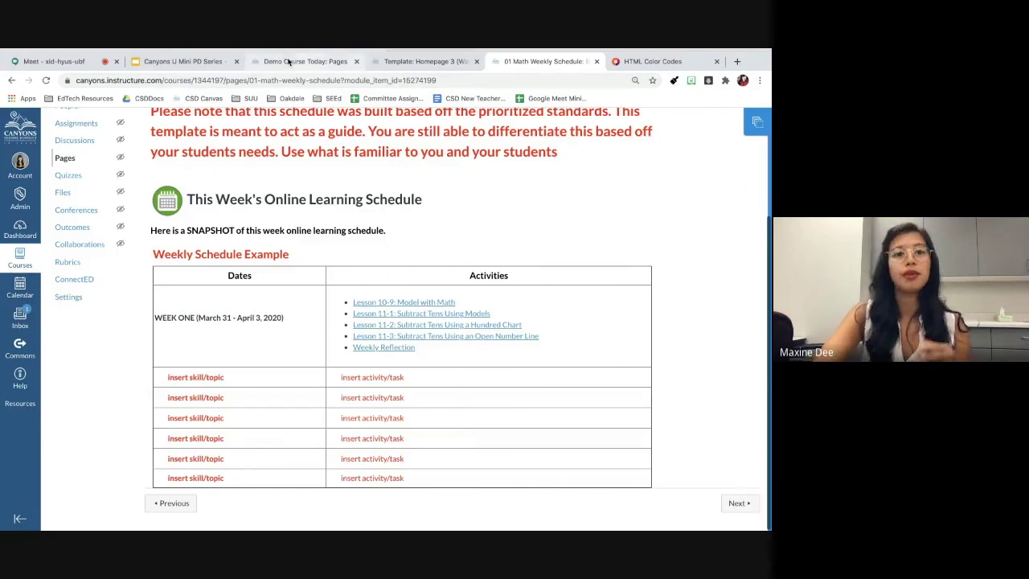
- Return to the homepage draft and highlight the Classroom Disclosure/Syllabus line and the Contact Information line in turn
click(289, 62)
click(200, 62)
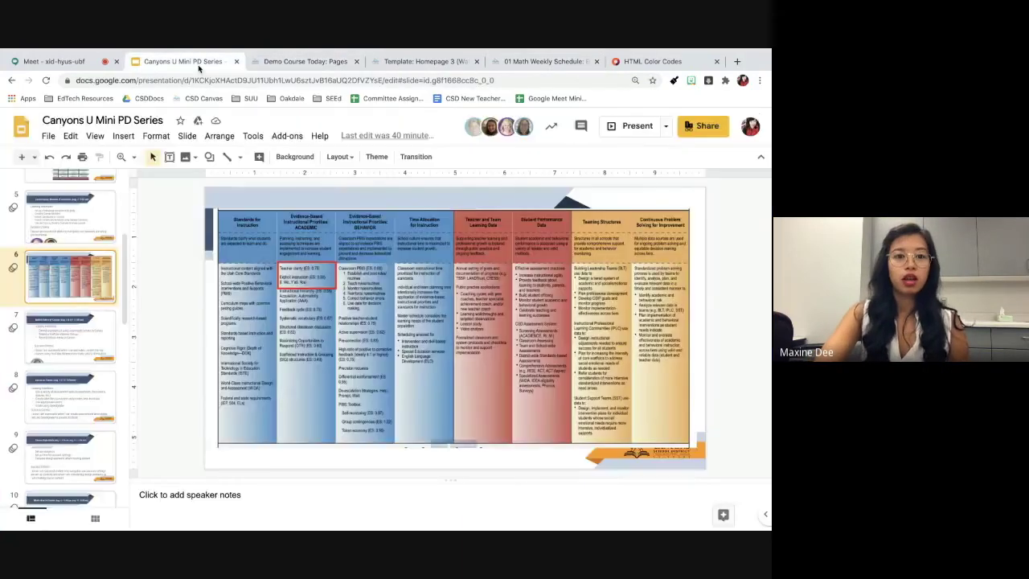
click(305, 62)
scroll(277, 321, down, 1)
drag(262, 303, 147, 305)
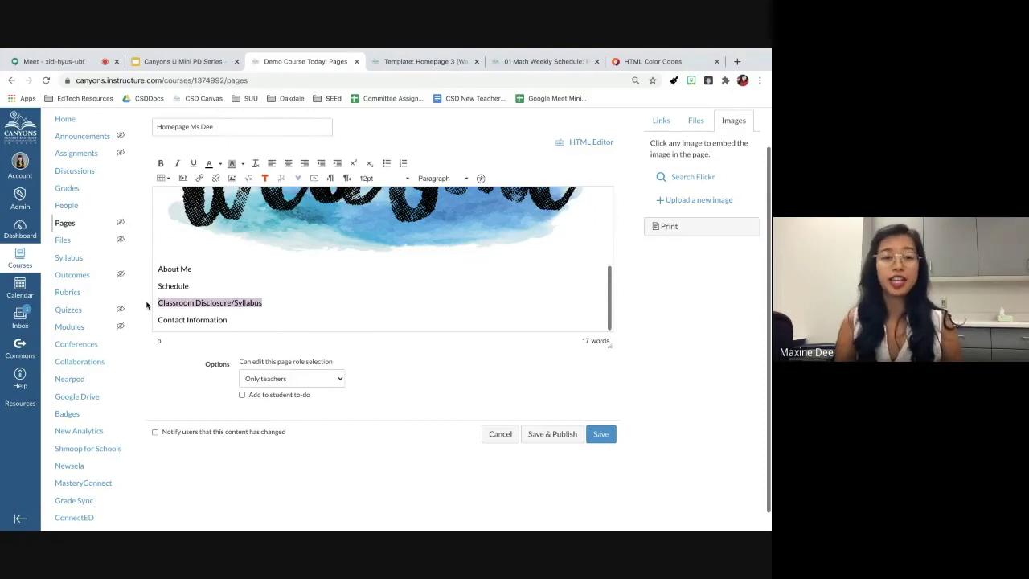
drag(233, 320, 89, 321)
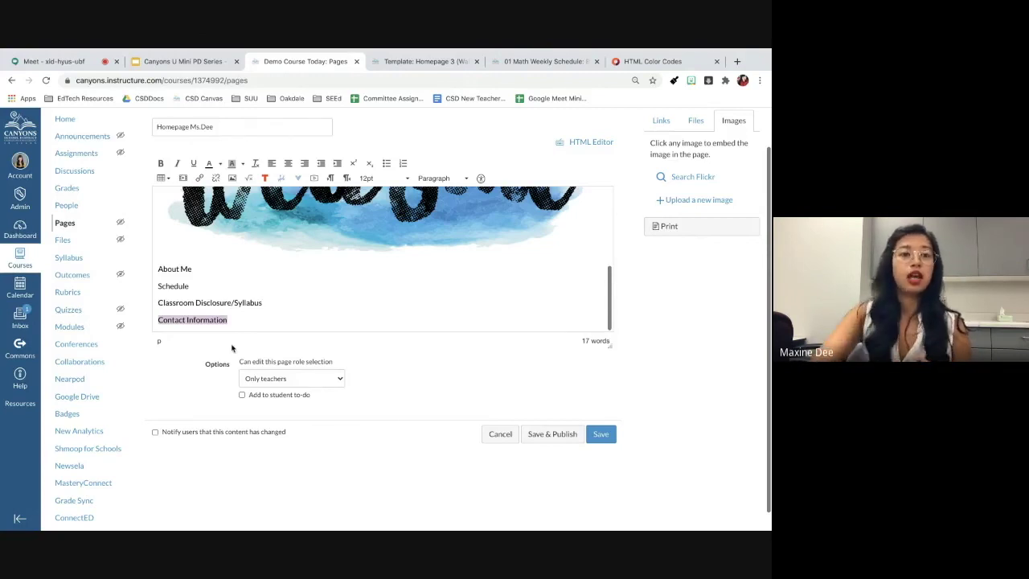
- Switch to the Canyons U Mini PD Series presentation and show the Canvas Setup, Modules, & Commons slide to review the learning intentions
scroll(232, 345, up, 1)
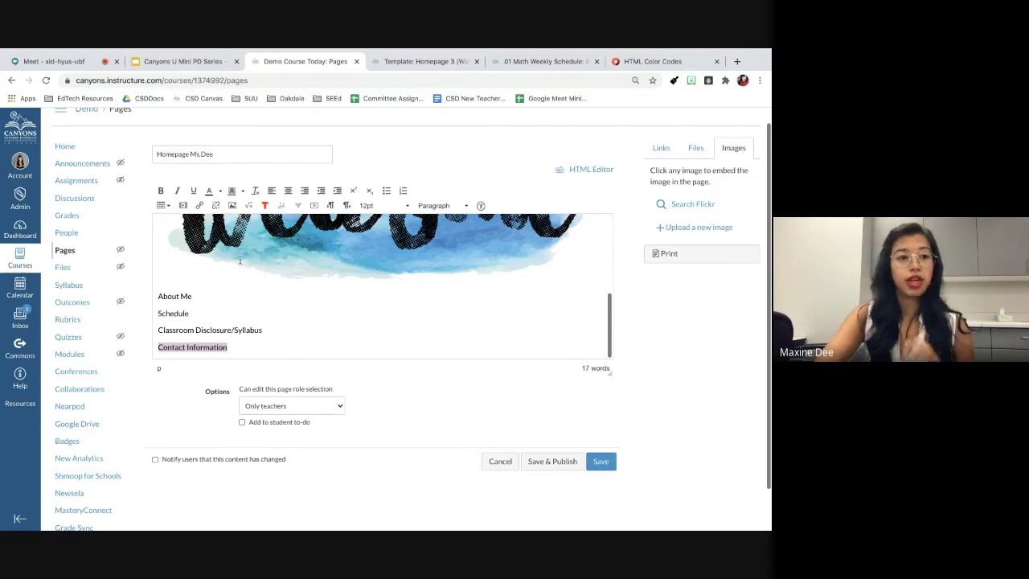
scroll(390, 342, up, 2)
click(184, 62)
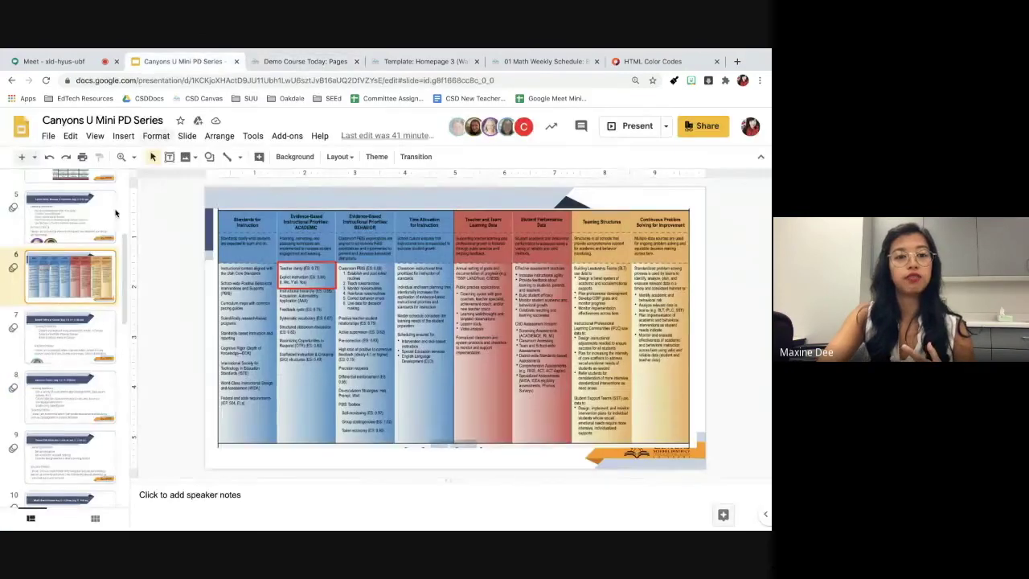
click(113, 213)
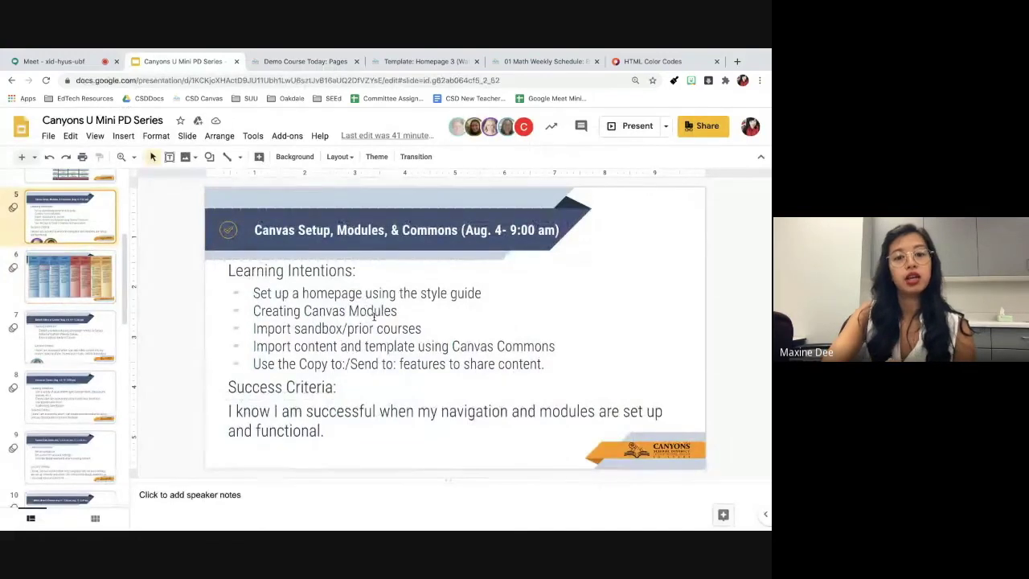
- Return to the demo course and open its Modules page, leaving the homepage edits unsaved
click(288, 63)
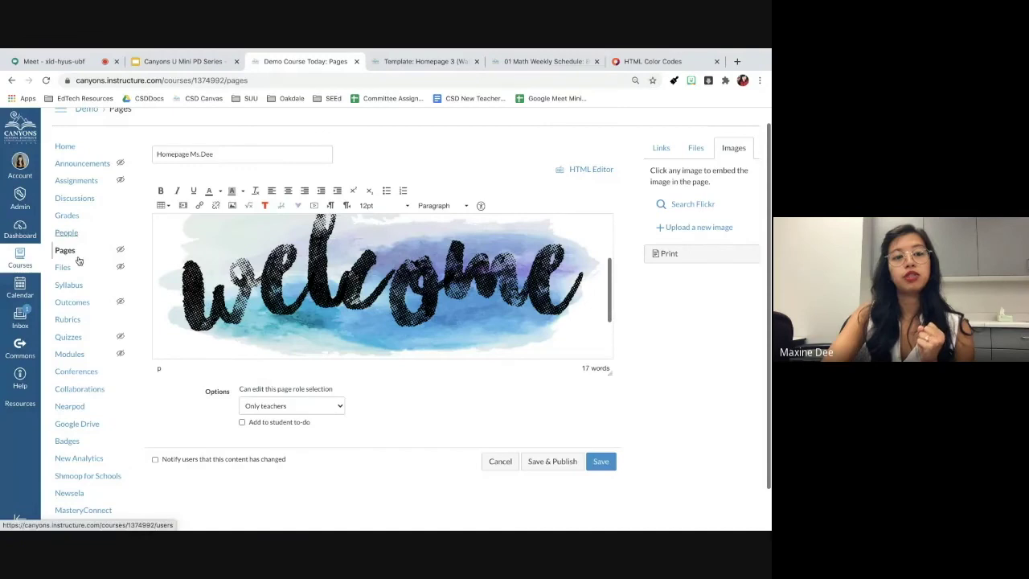
click(73, 355)
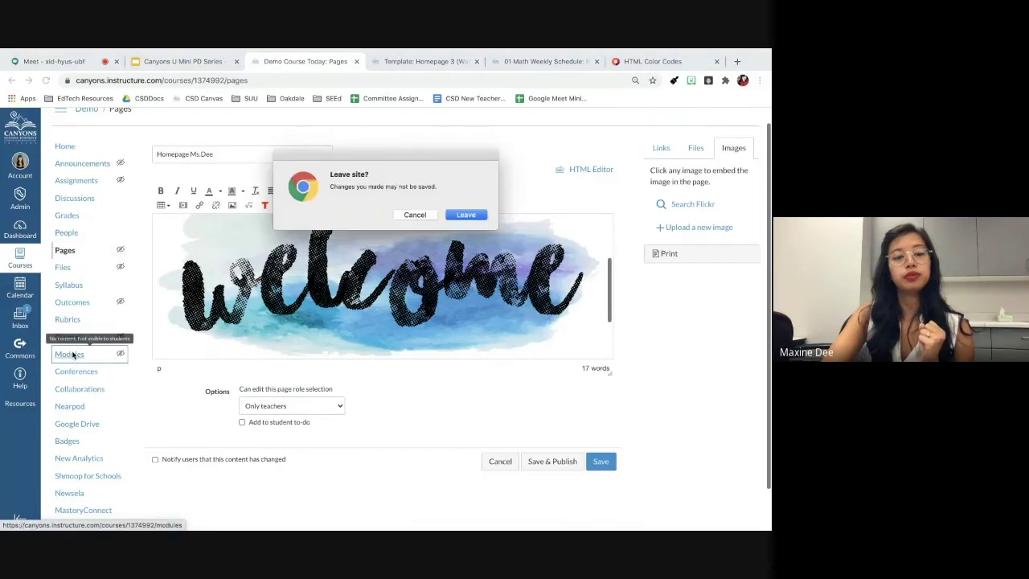
key(Return)
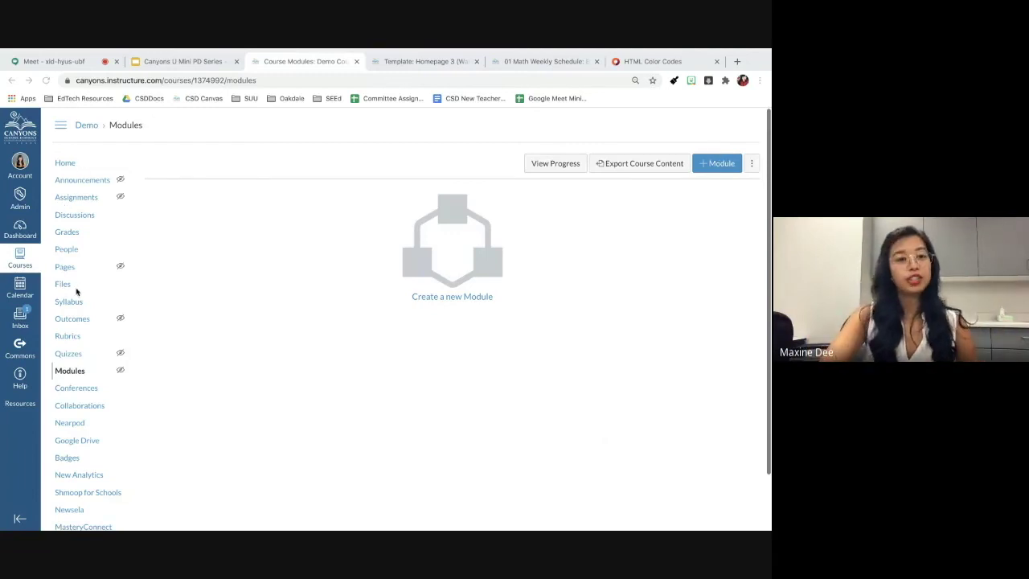
click(64, 371)
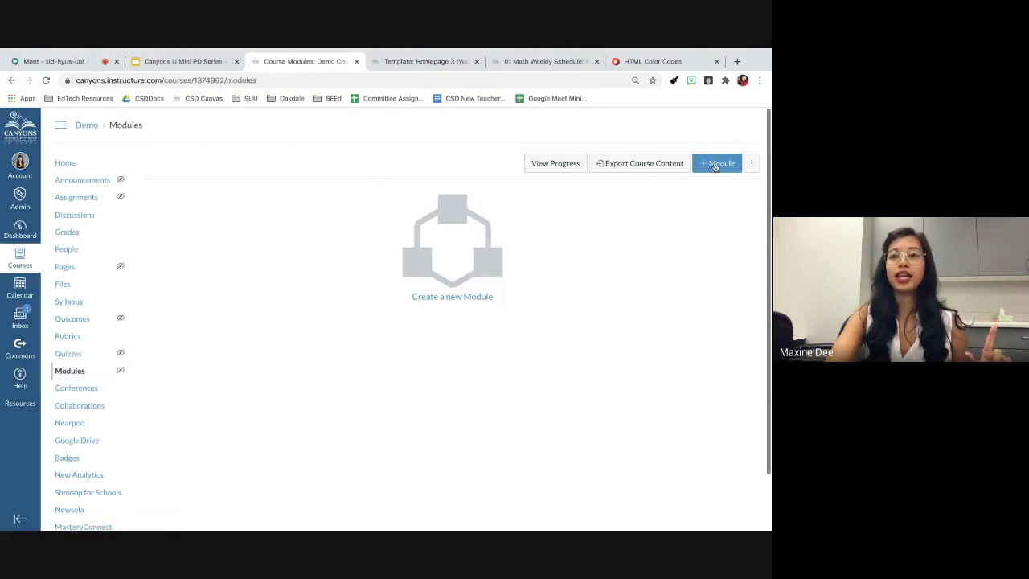
- Add a new module named "March 31-April 4" to the demo course
click(716, 166)
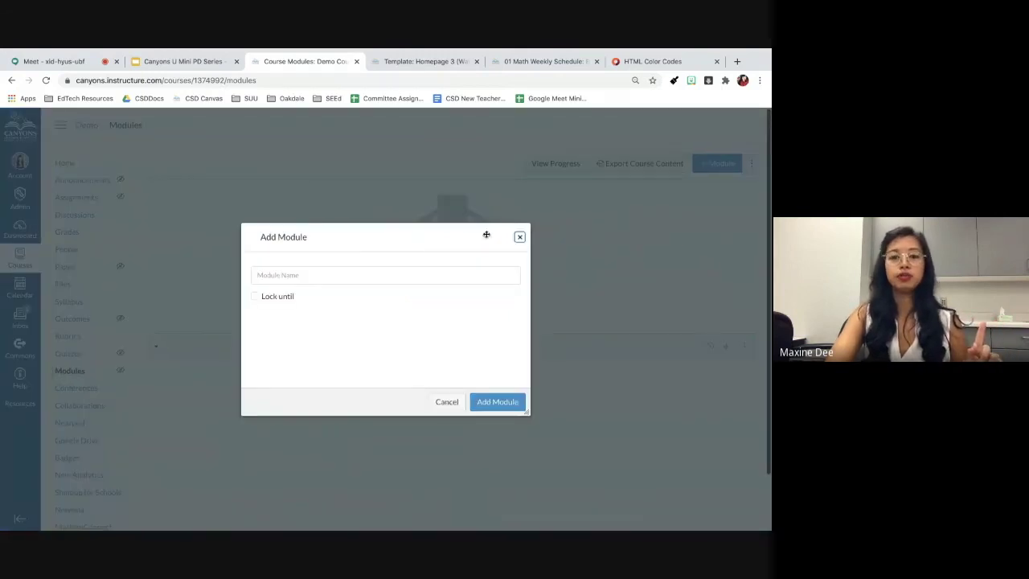
click(455, 278)
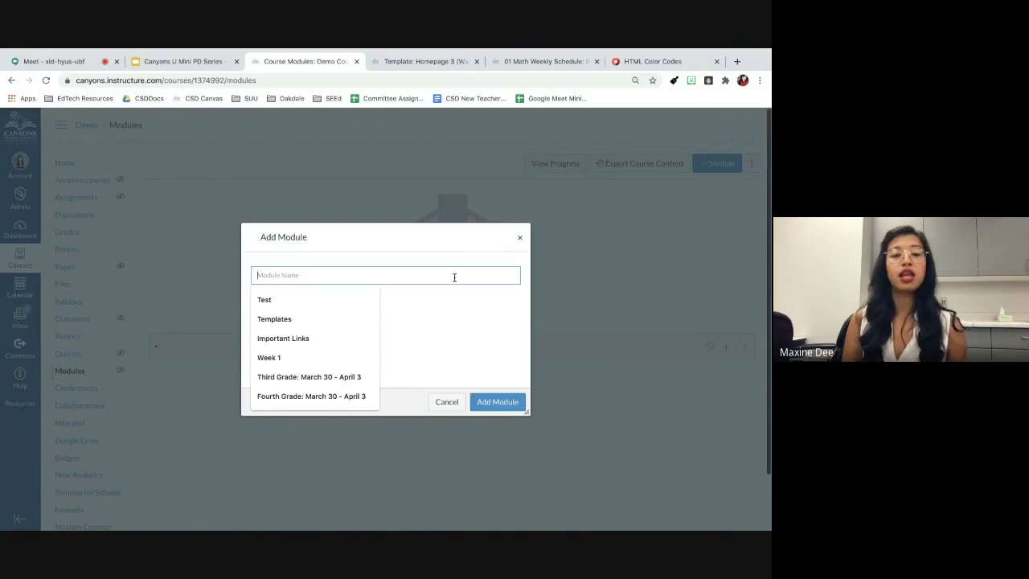
text(Marc)
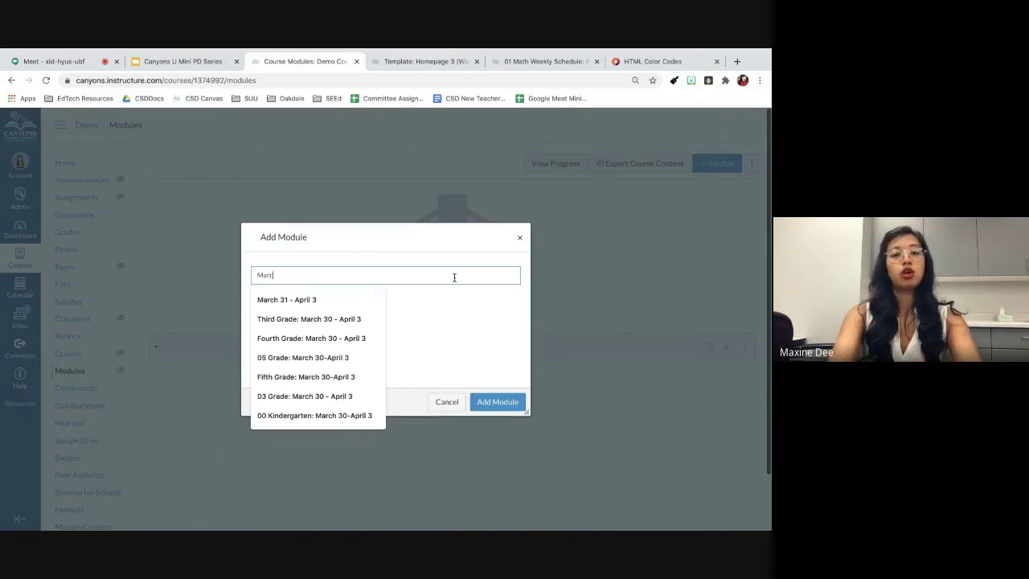
text(h 31)
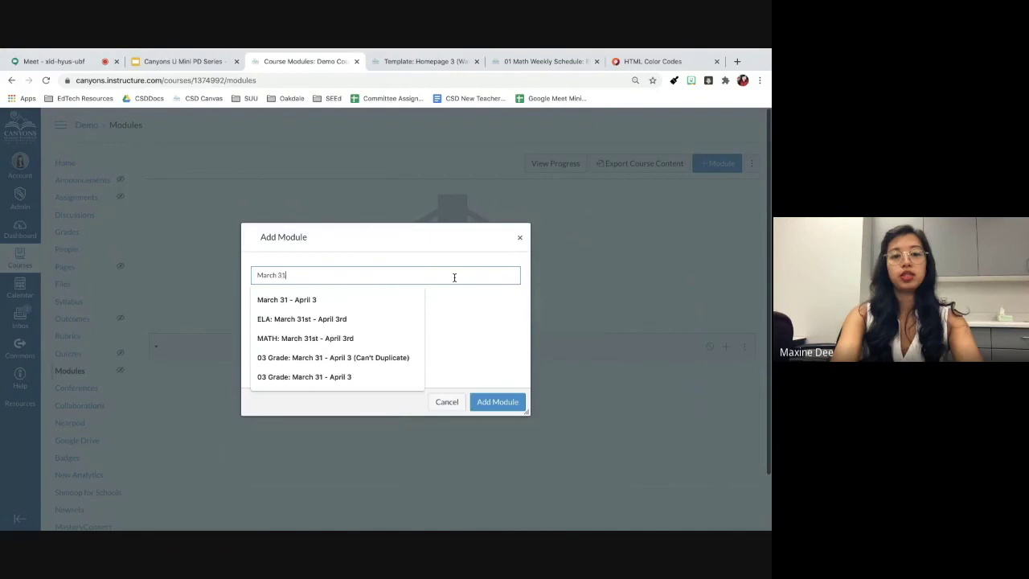
text(0)
key(BackSpace)
text(-)
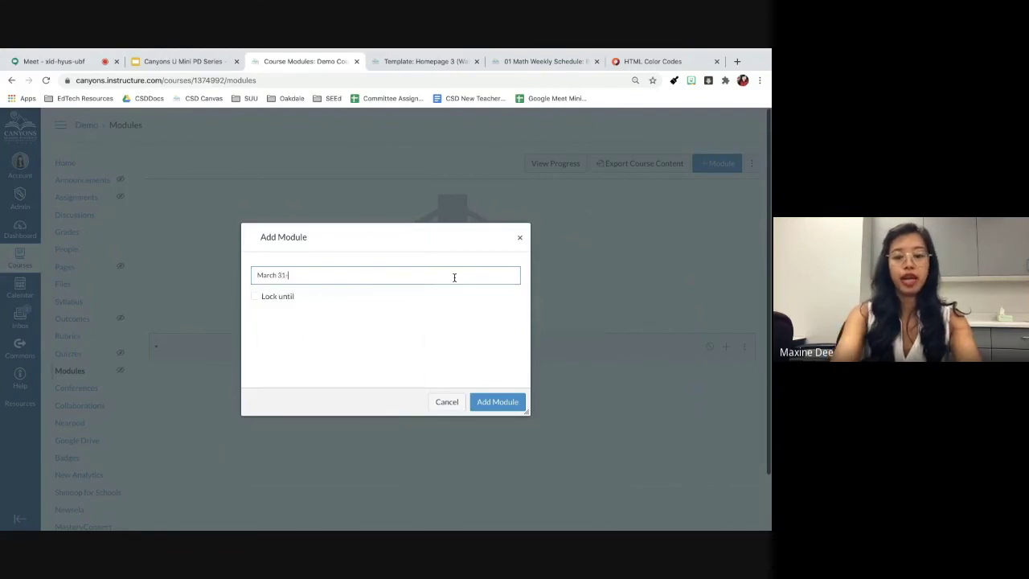
text(April 4)
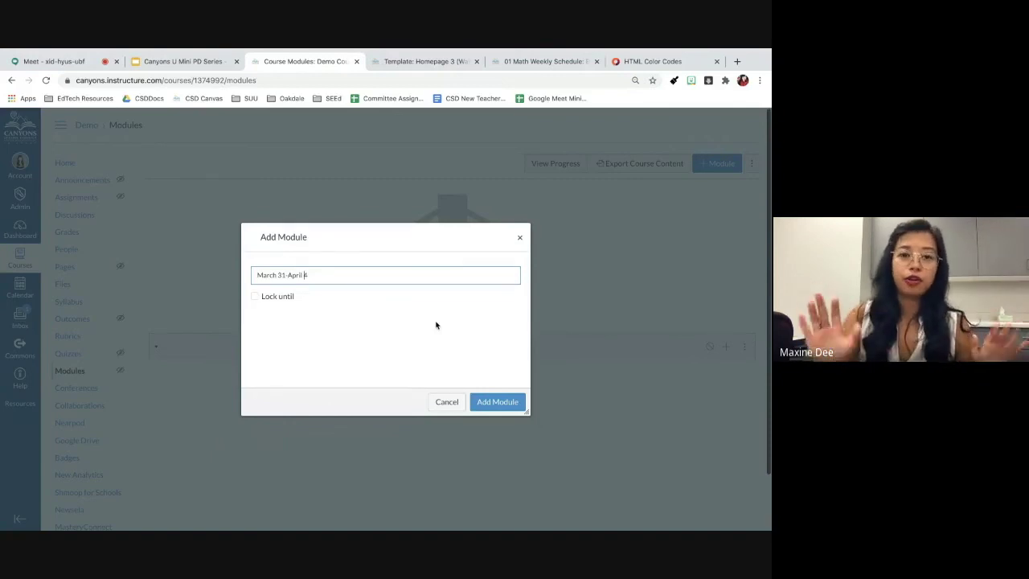
click(495, 402)
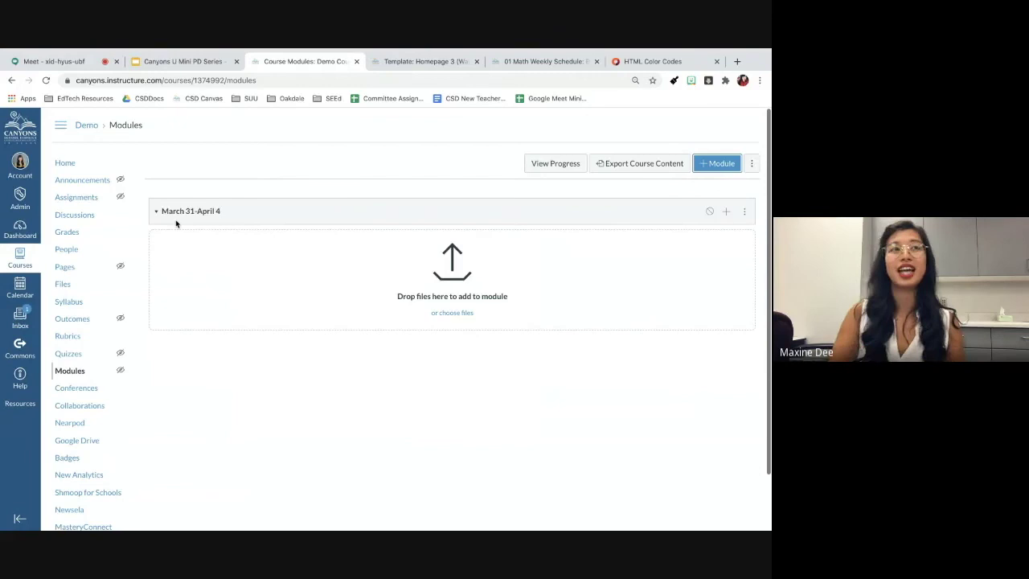
- Add a text header named "ELA" to the March 31-April 4 module without indentation
click(726, 213)
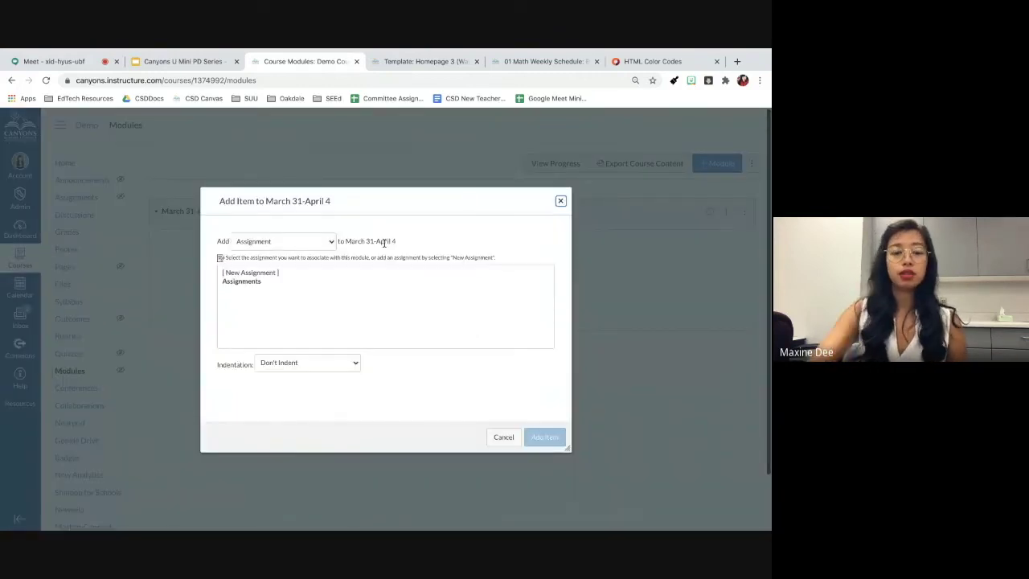
click(281, 245)
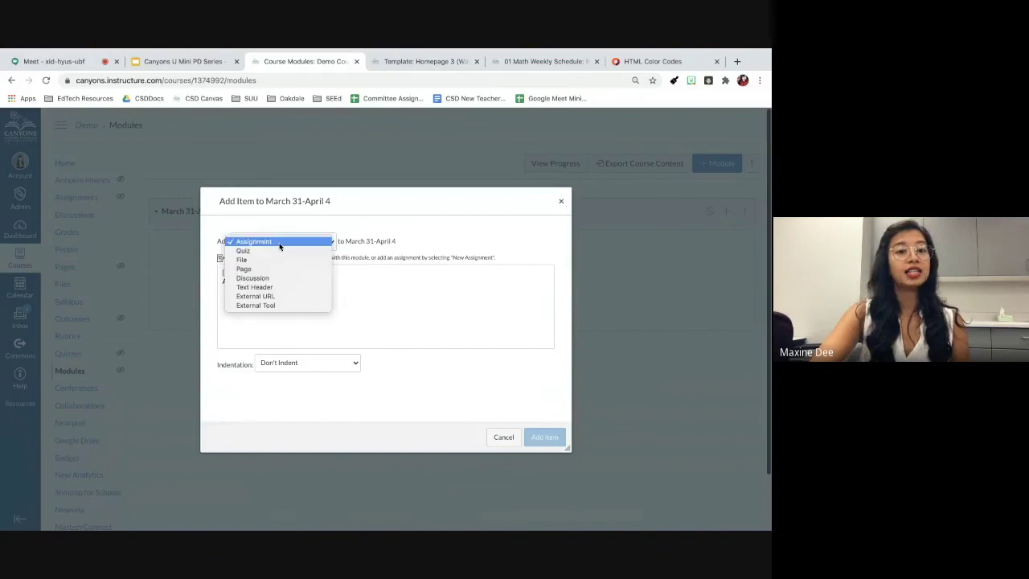
click(279, 288)
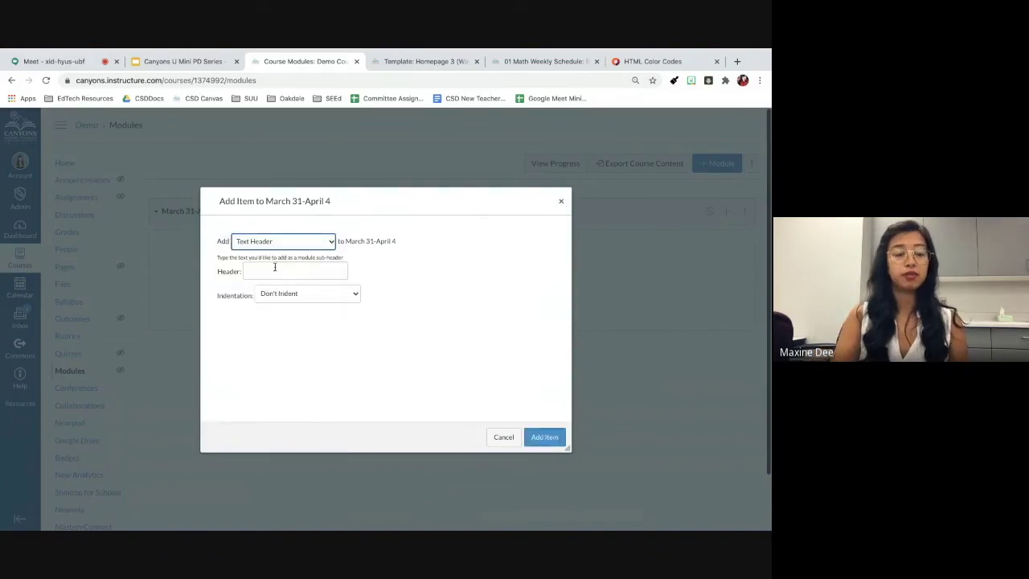
click(273, 267)
text(El)
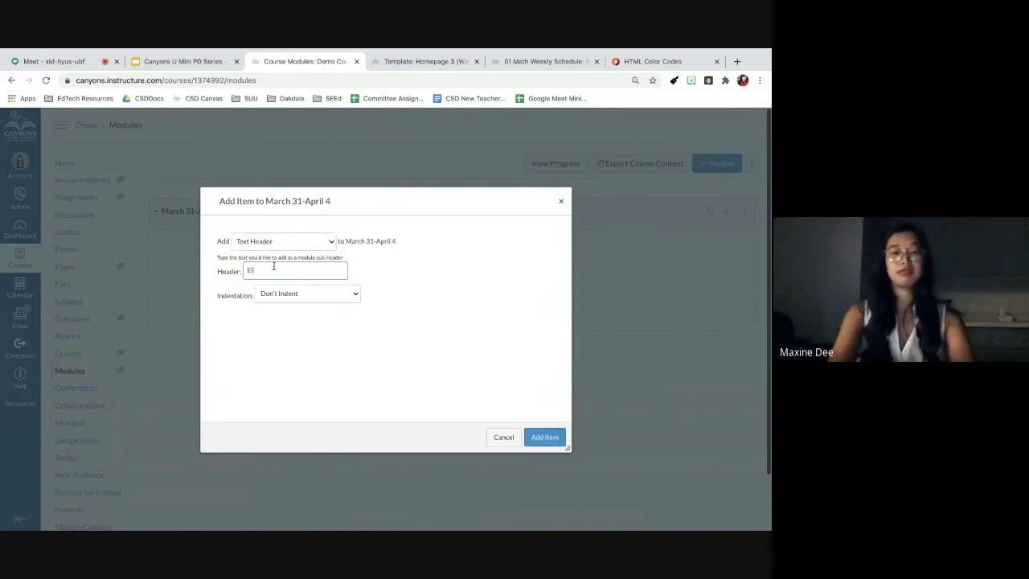
text(A)
key(Return)
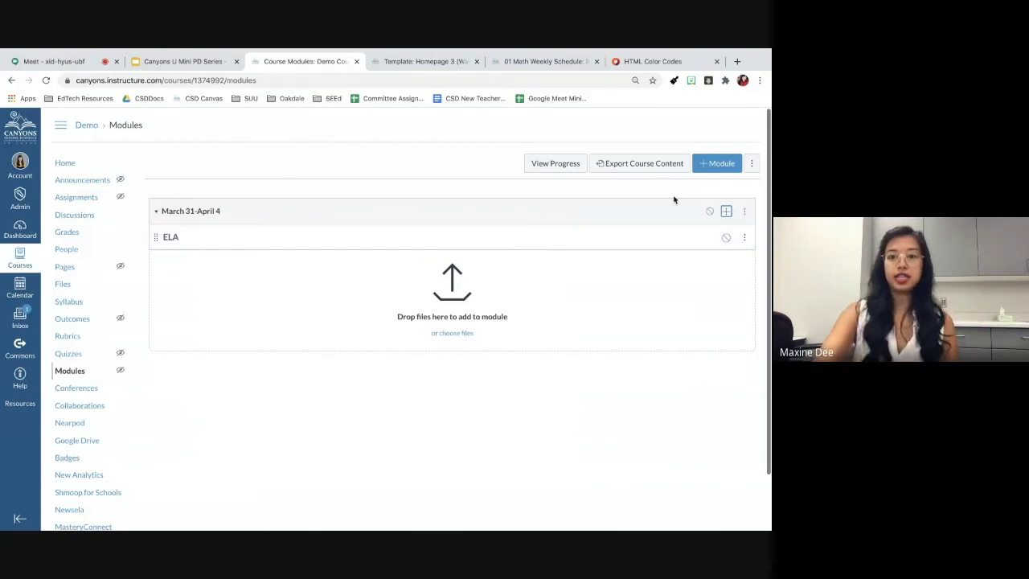
- Add a new assignment named "Writing" to the March 31-April 4 module without indentation
click(726, 212)
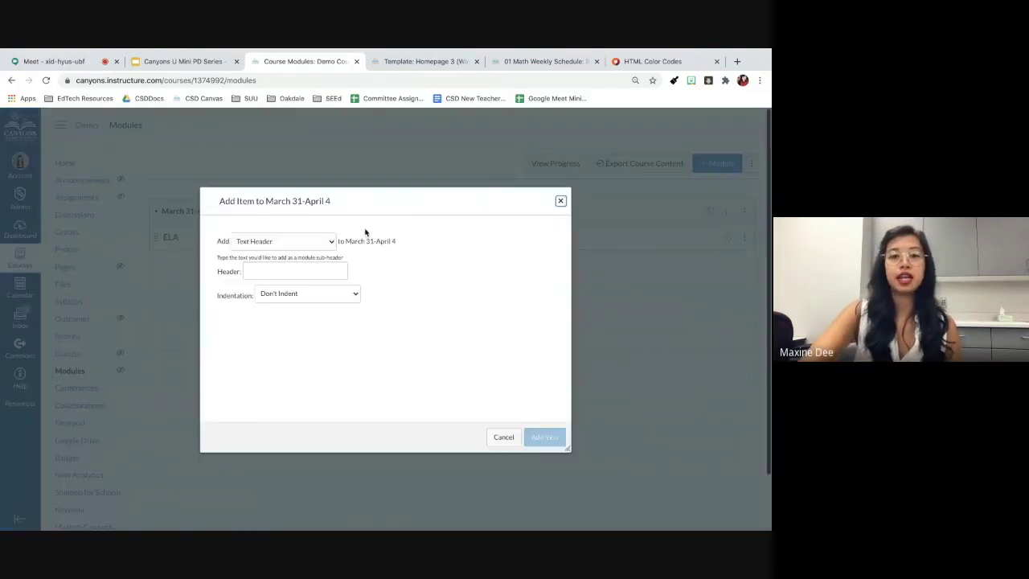
click(310, 244)
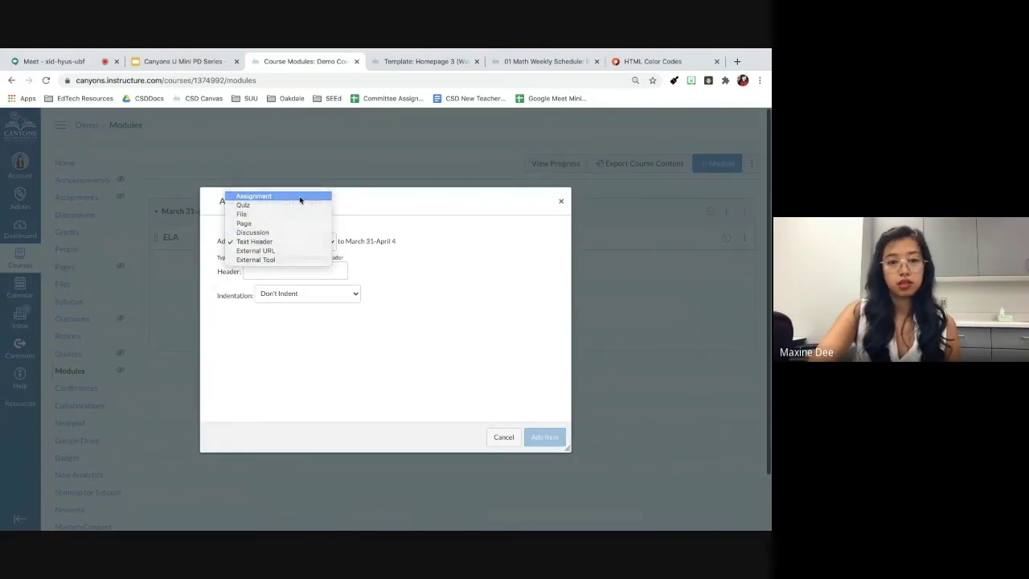
click(300, 196)
click(272, 272)
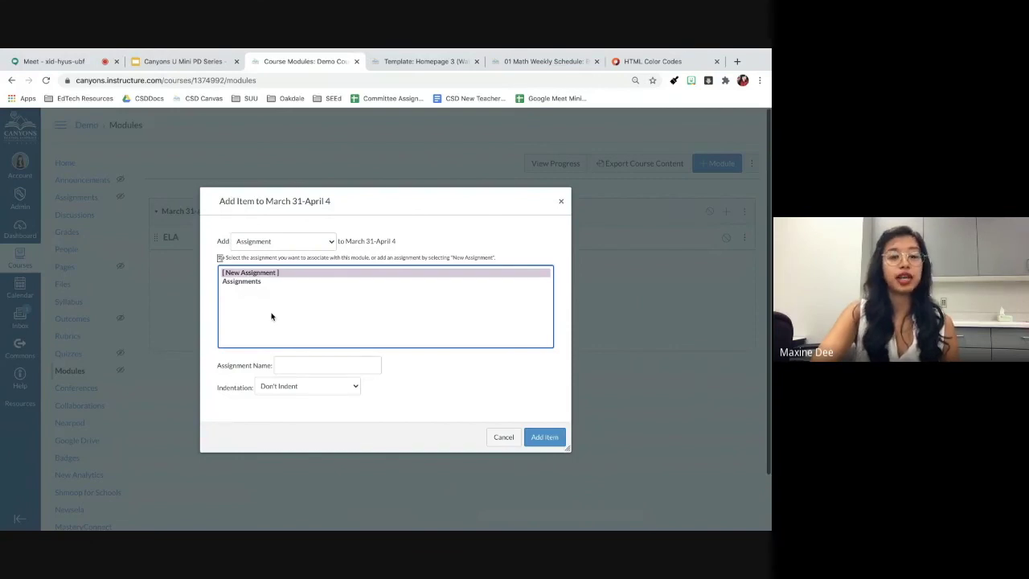
click(291, 361)
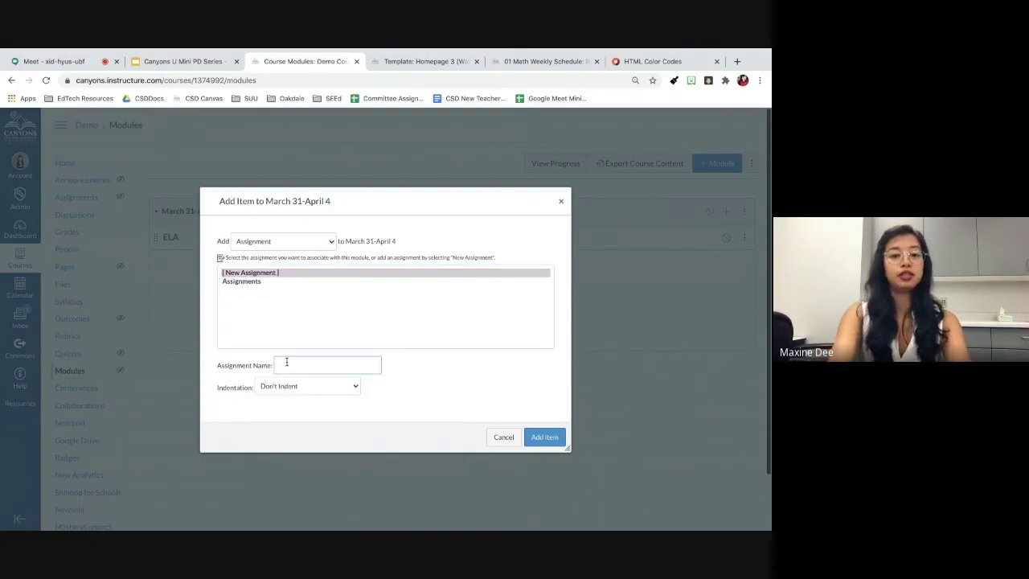
text(Writing)
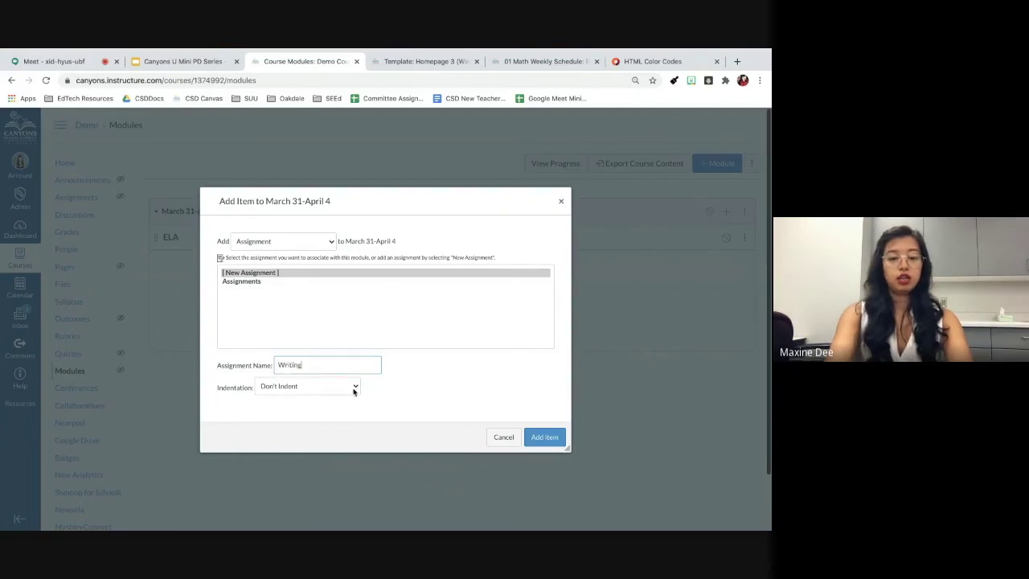
click(541, 438)
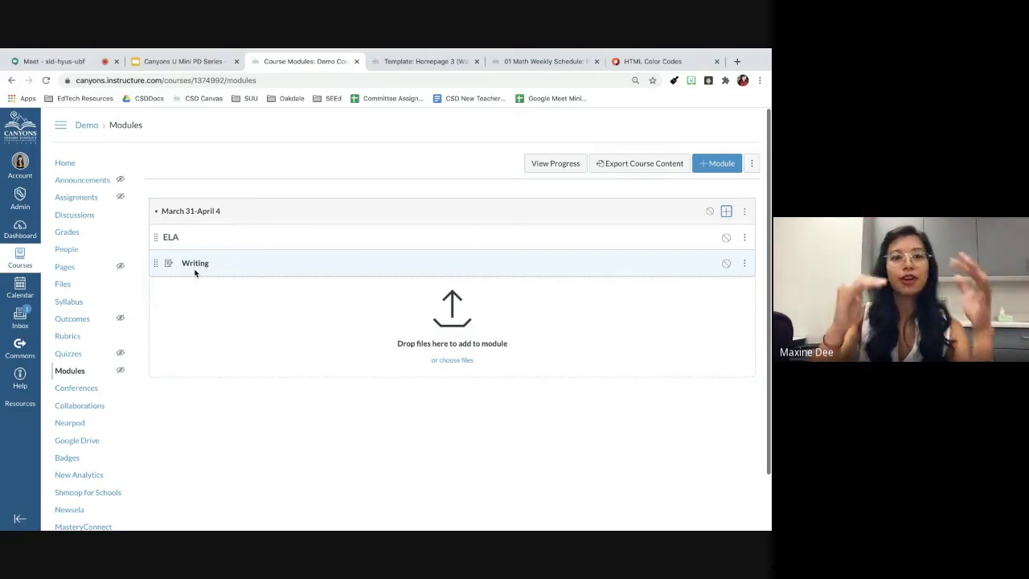
- Indent the Writing assignment one level beneath the ELA text header
click(745, 264)
click(743, 288)
click(744, 264)
click(742, 288)
click(744, 264)
click(727, 289)
click(745, 265)
click(741, 305)
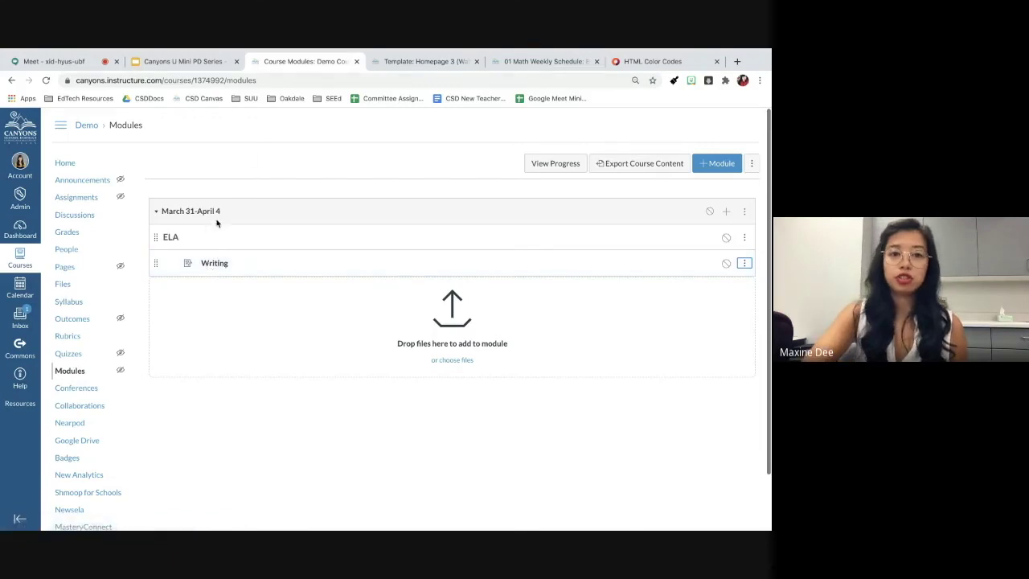
- Open the Writing assignment for editing and insert a table of 5 columns by 6 rows in its description
click(65, 164)
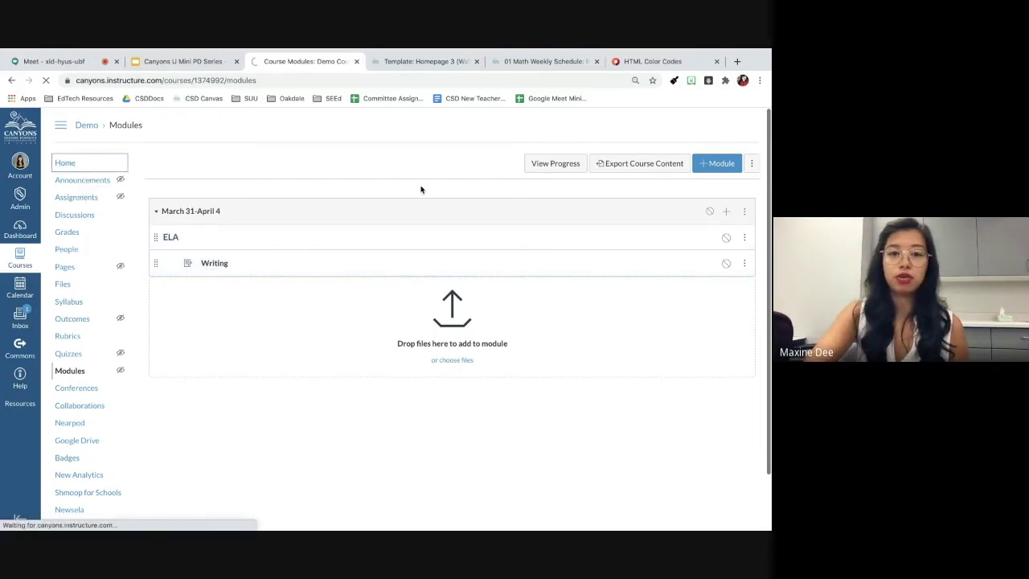
click(213, 264)
click(581, 164)
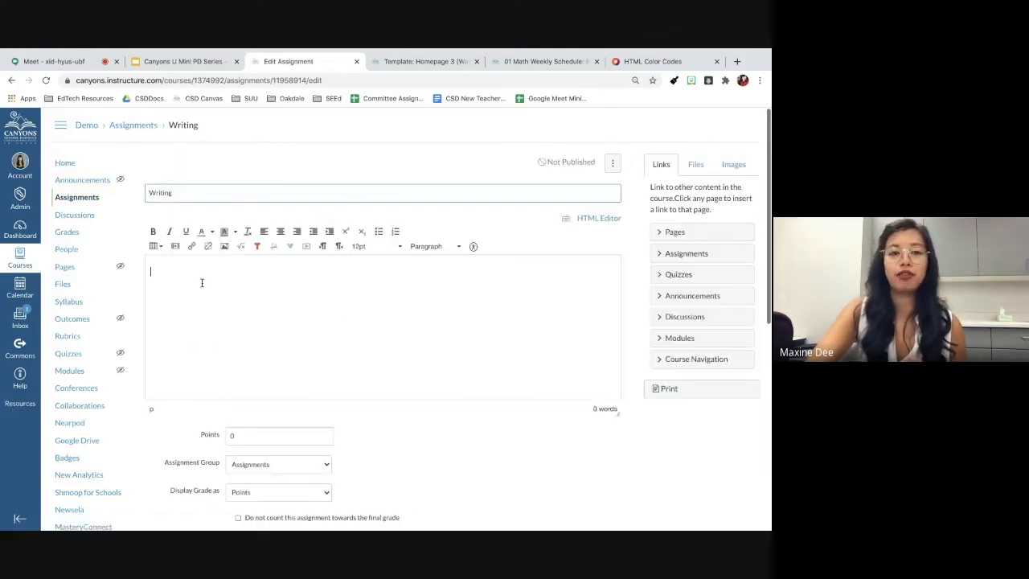
click(158, 247)
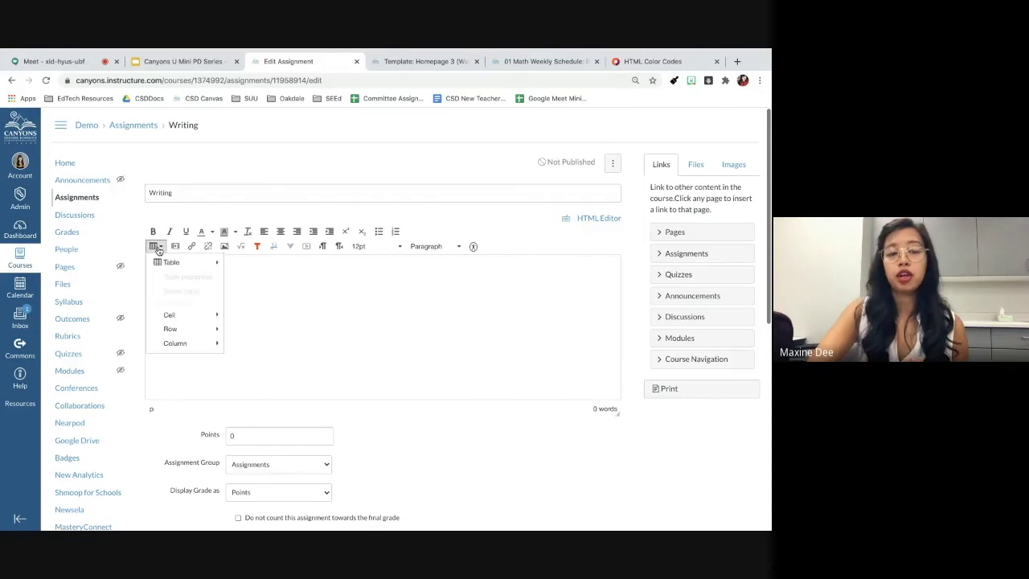
mouse_move(164, 262)
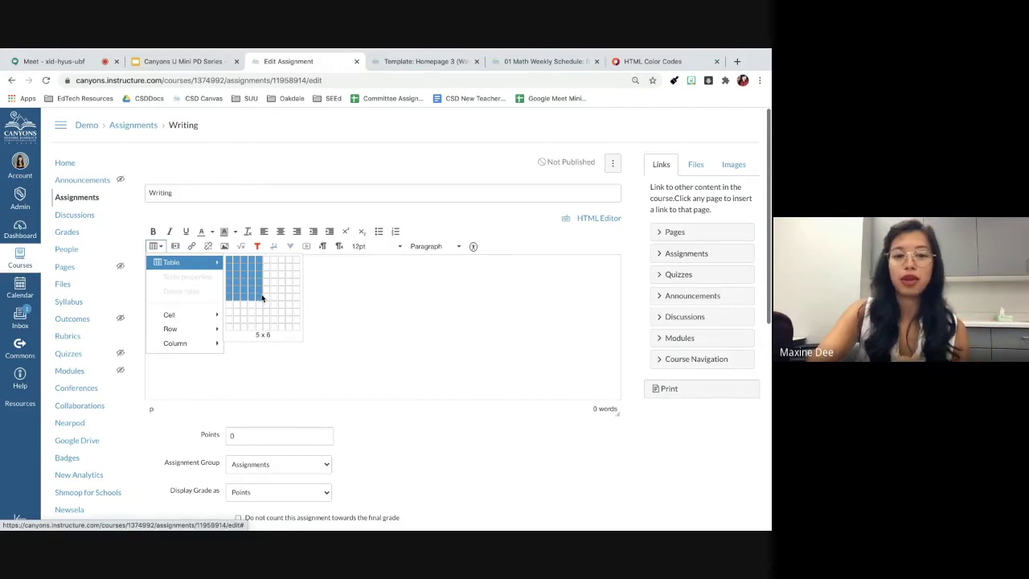
click(261, 296)
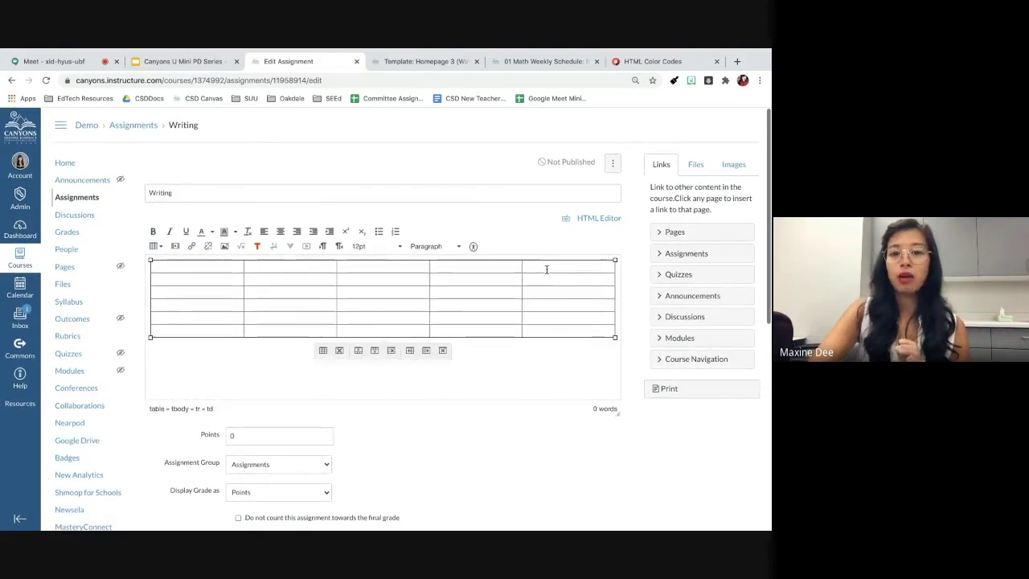
- Merge all the cells in the first row of the Writing assignment's table into one cell
drag(554, 267, 171, 269)
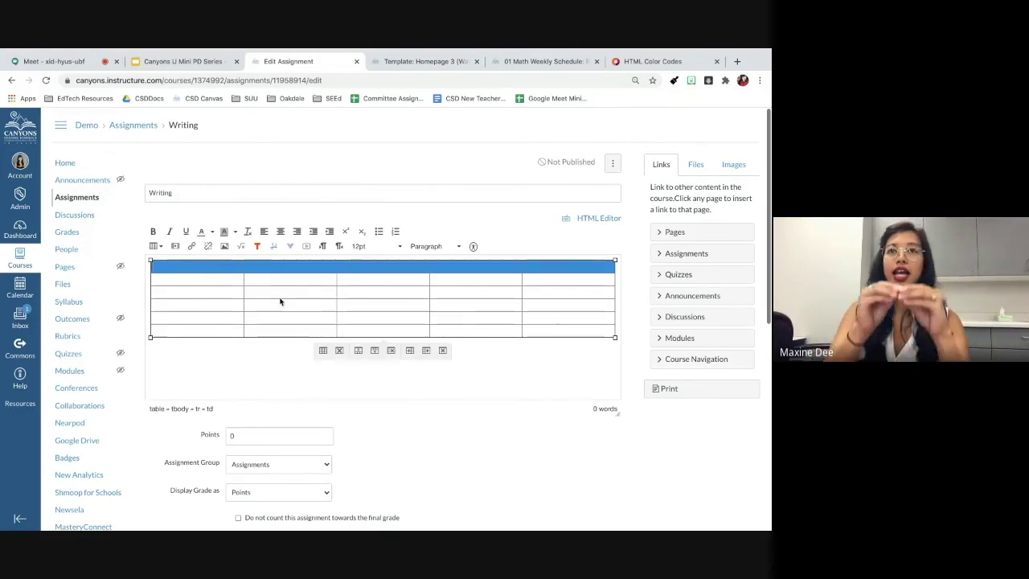
click(523, 271)
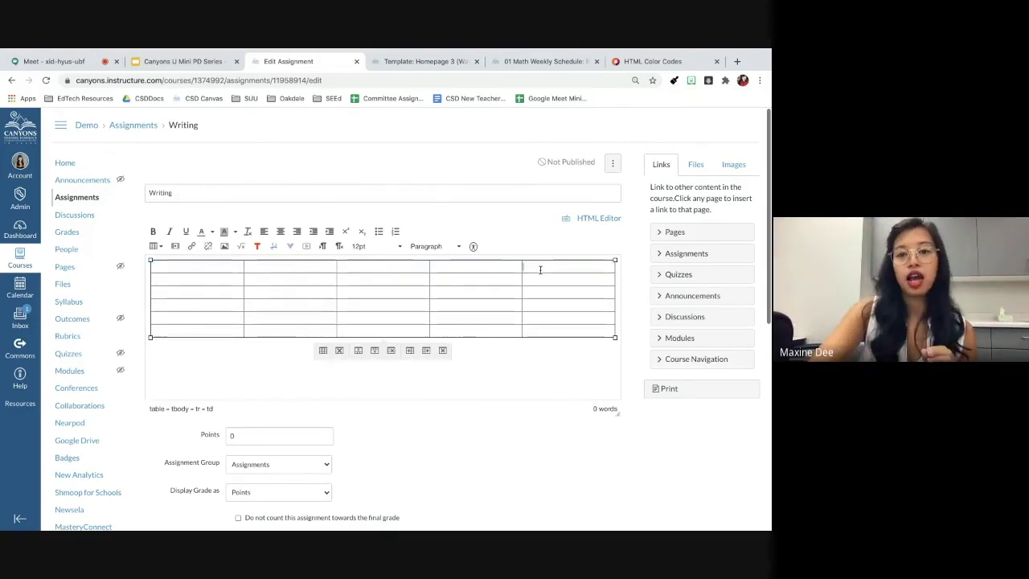
drag(540, 270, 213, 271)
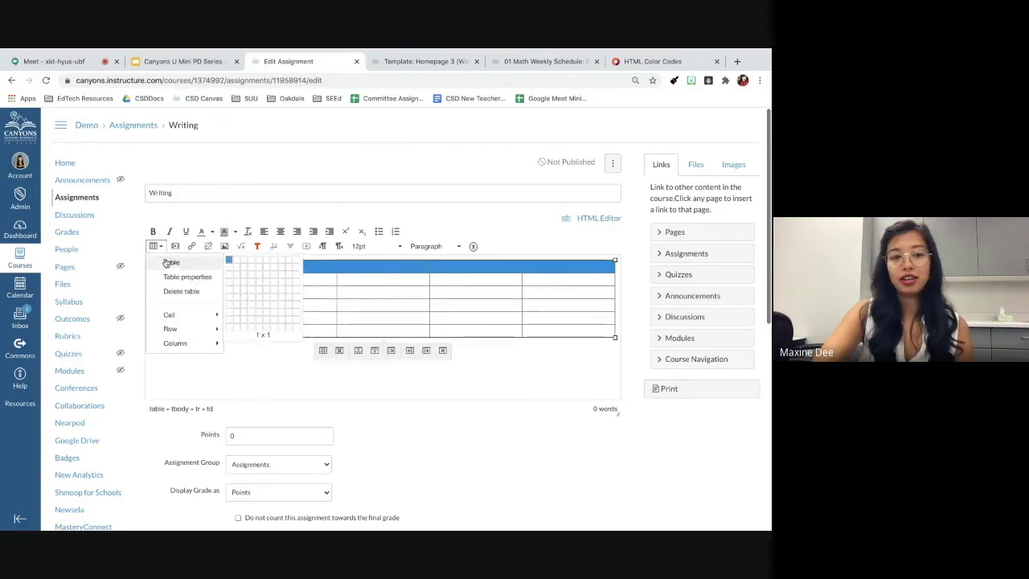
mouse_move(187, 329)
mouse_move(213, 314)
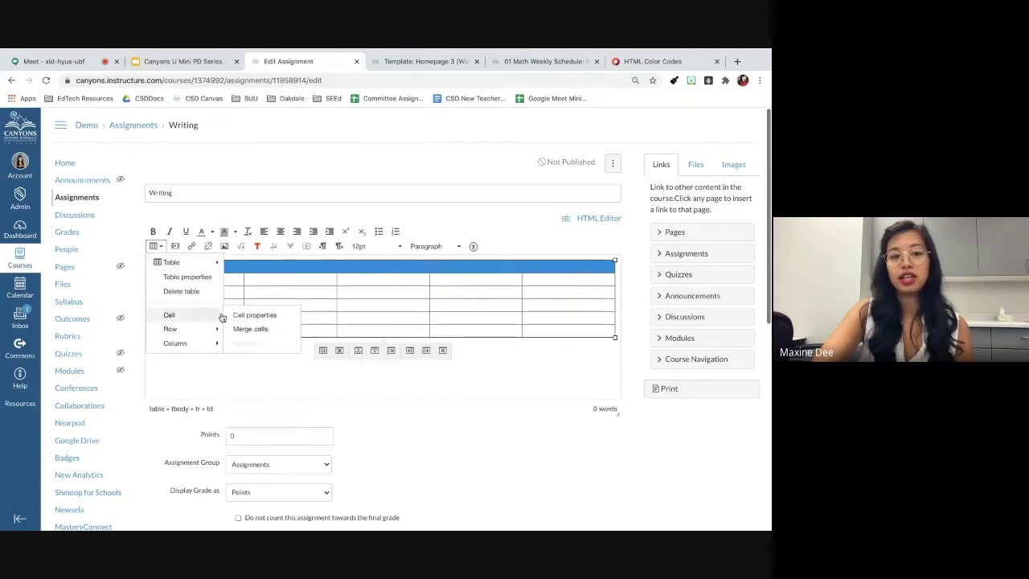
click(241, 327)
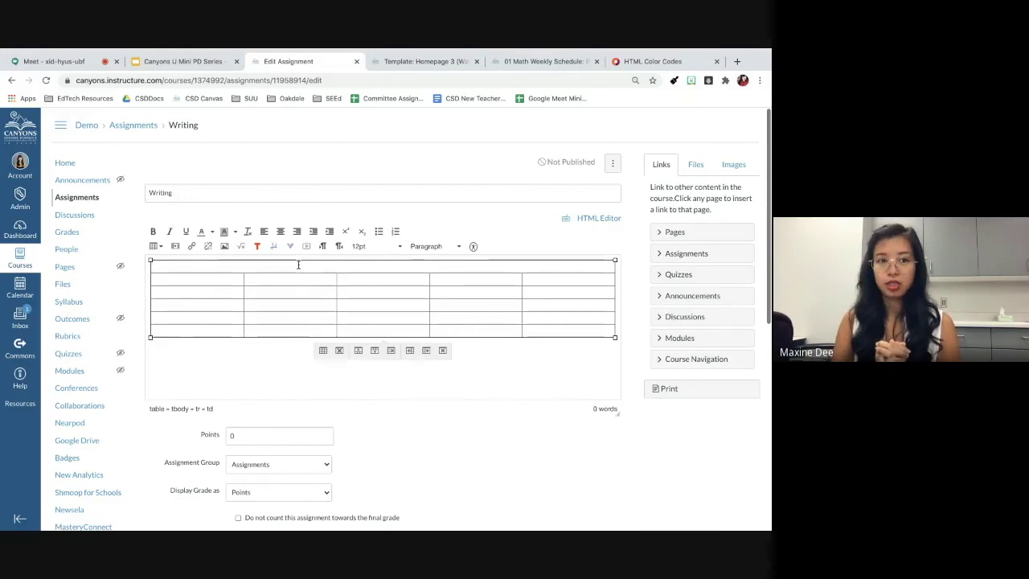
- Switch to the Google Meet call and stop presenting the screen
click(172, 62)
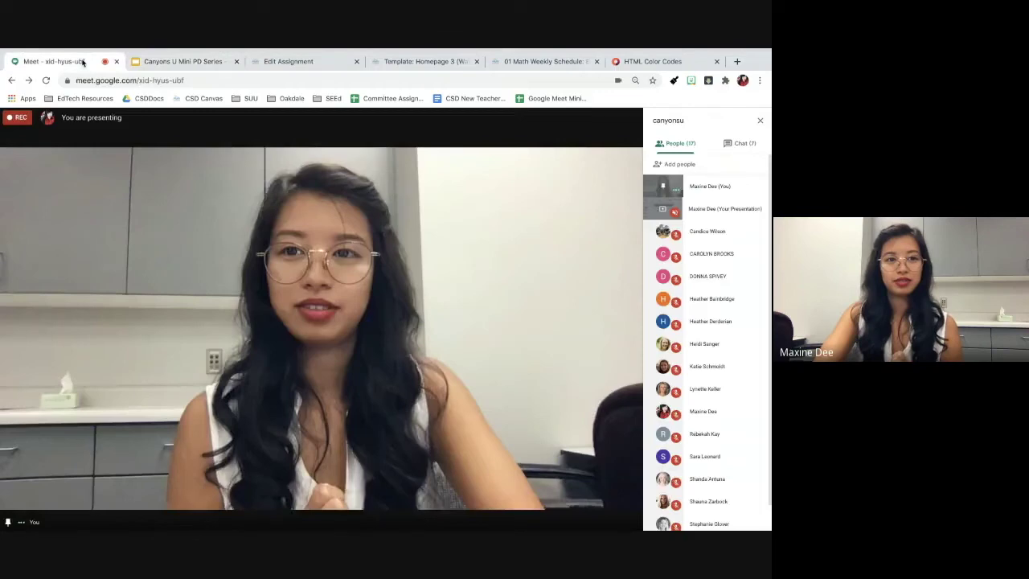
click(54, 61)
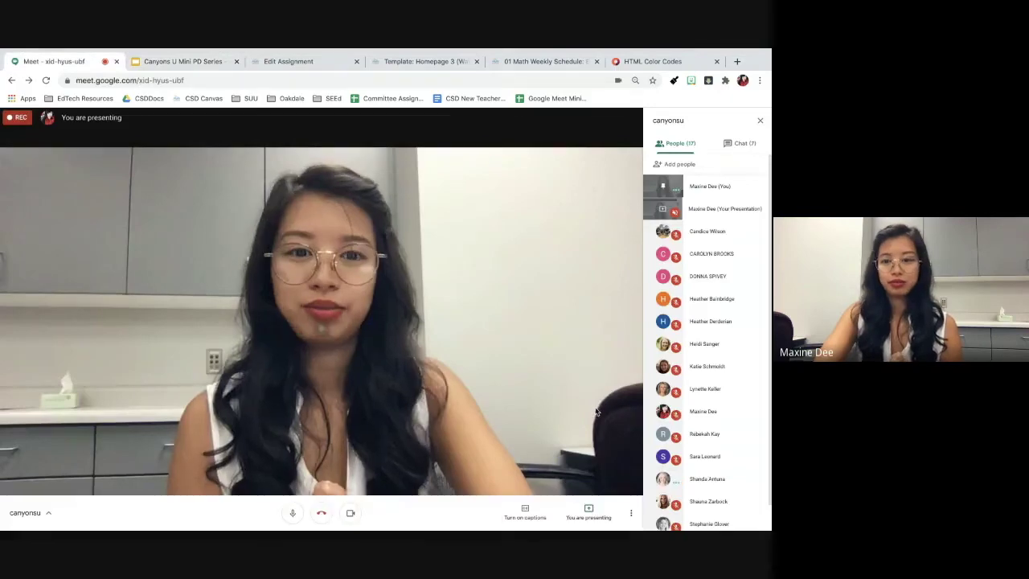
click(588, 511)
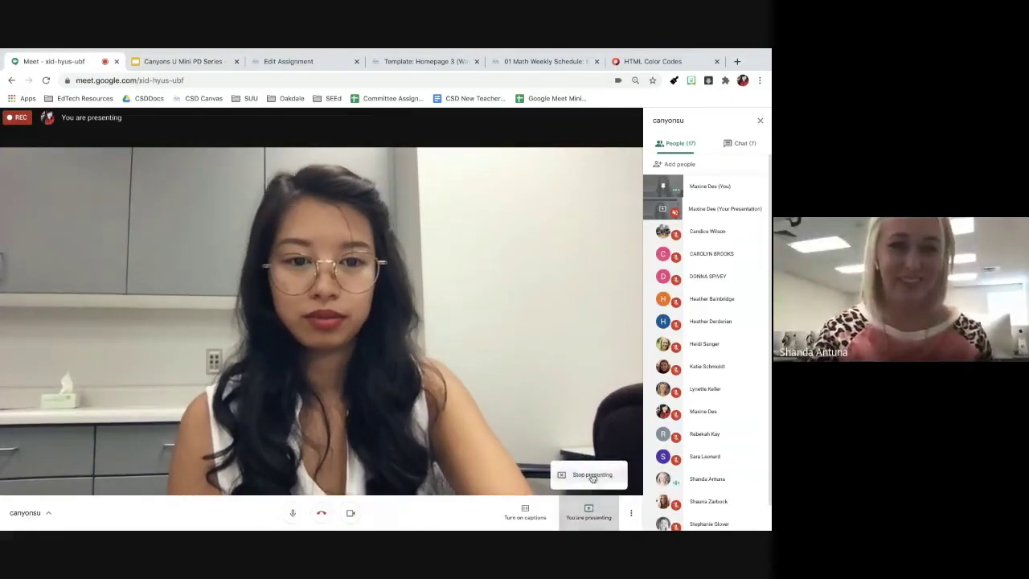
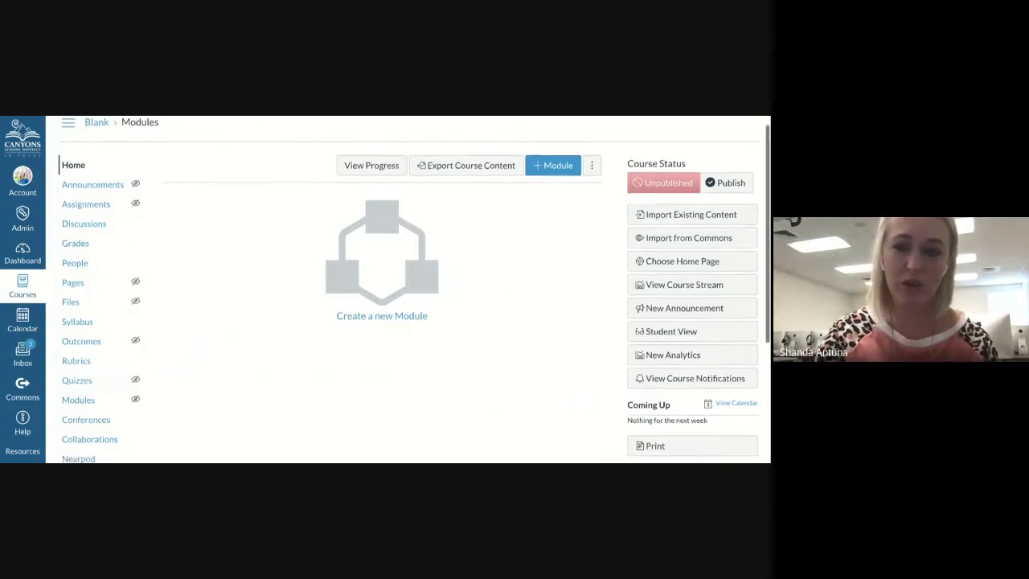
- Open Import Course Content from the Blank course's settings and set the content type to Copy a Canvas Course
scroll(402, 289, down, 1)
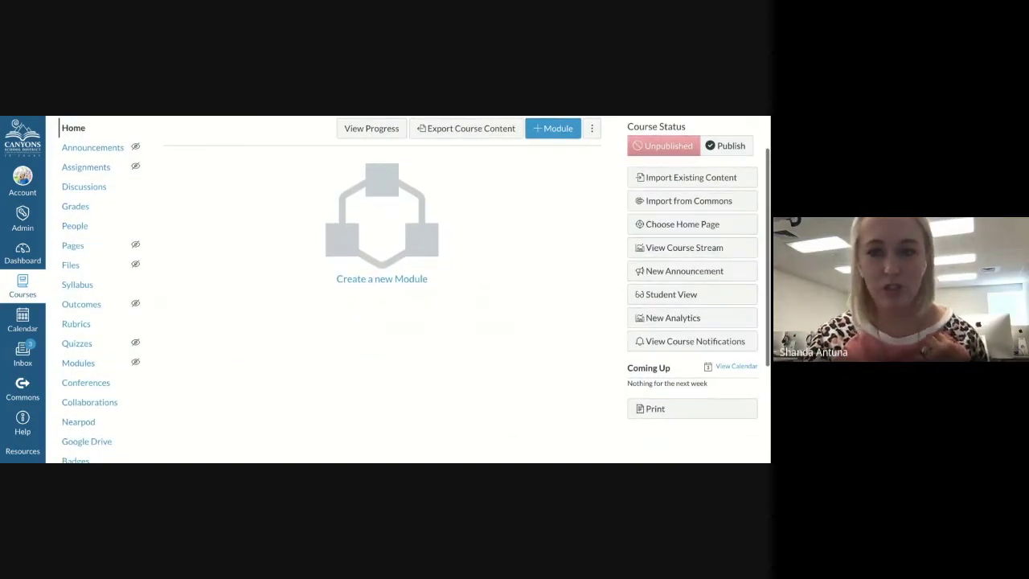
scroll(386, 321, down, 4)
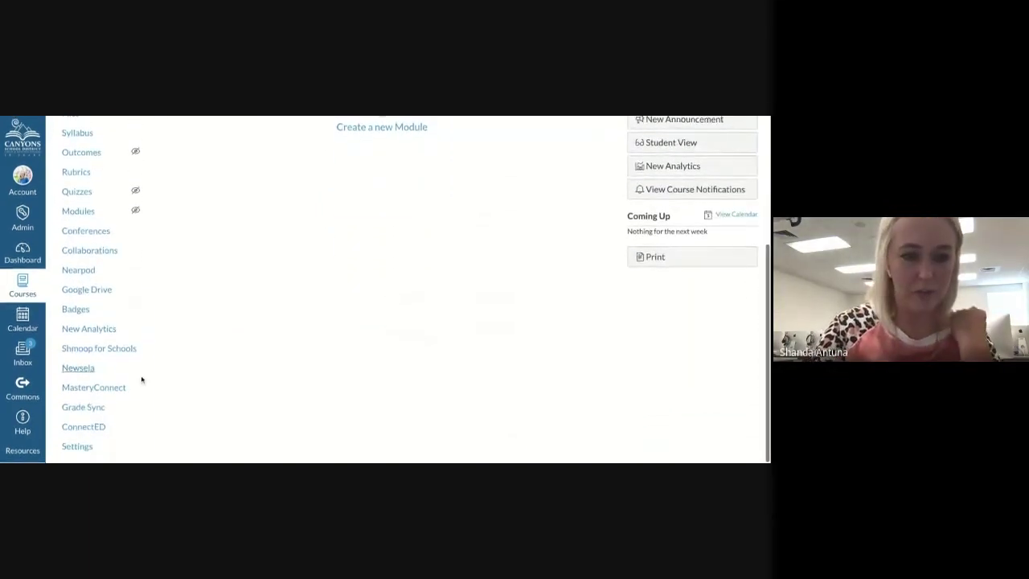
click(78, 447)
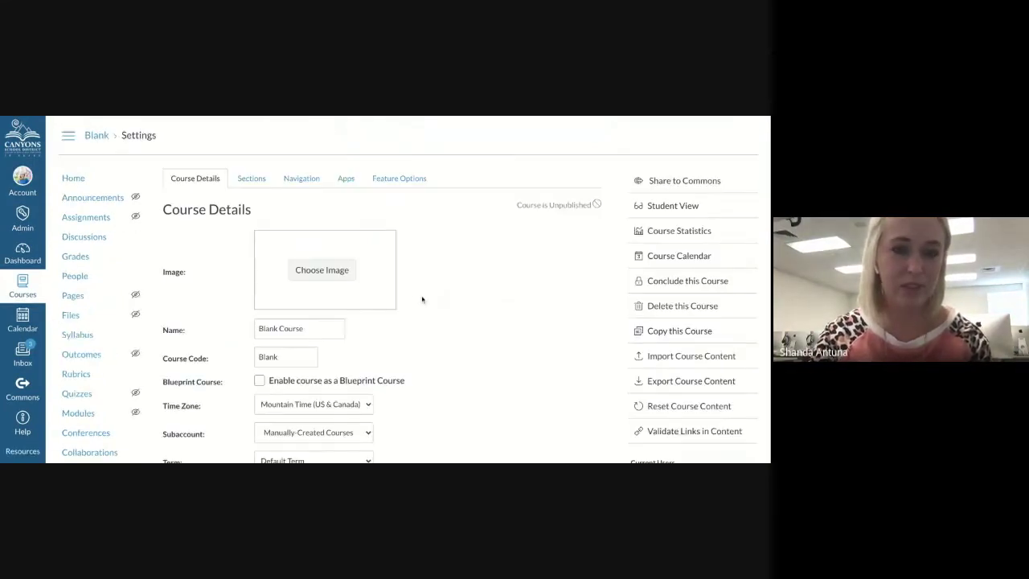
scroll(461, 260, down, 1)
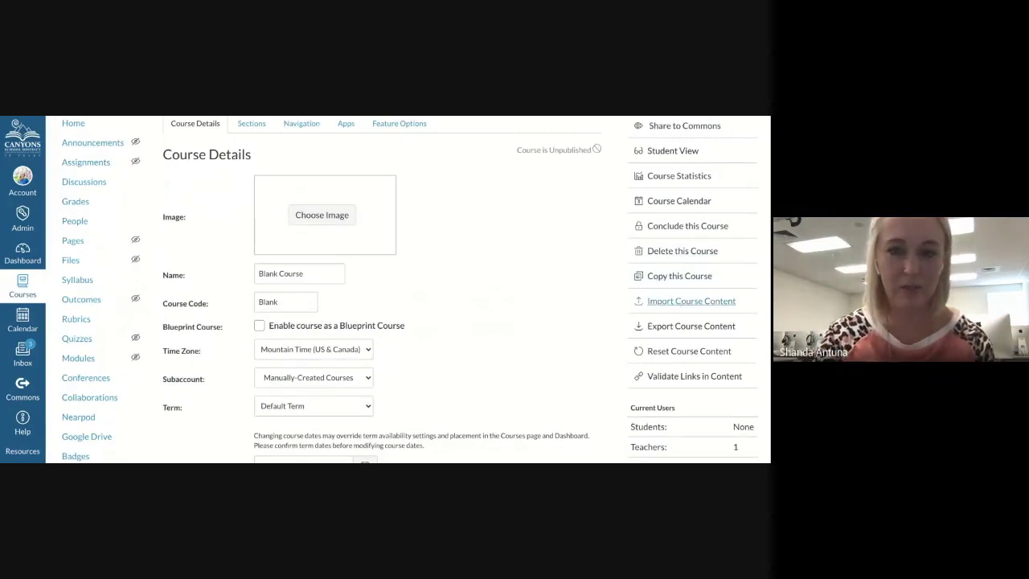
click(691, 300)
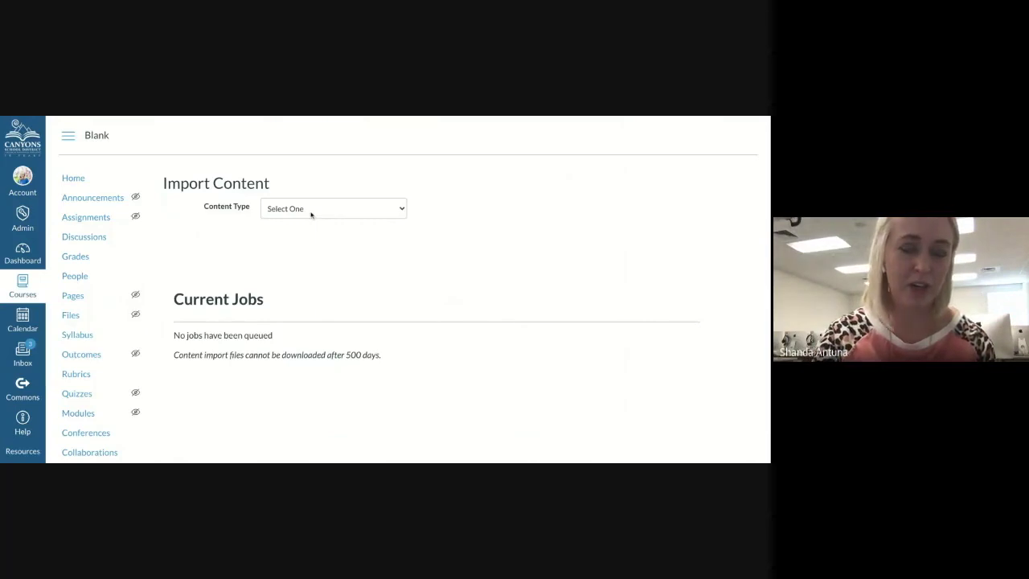
click(332, 222)
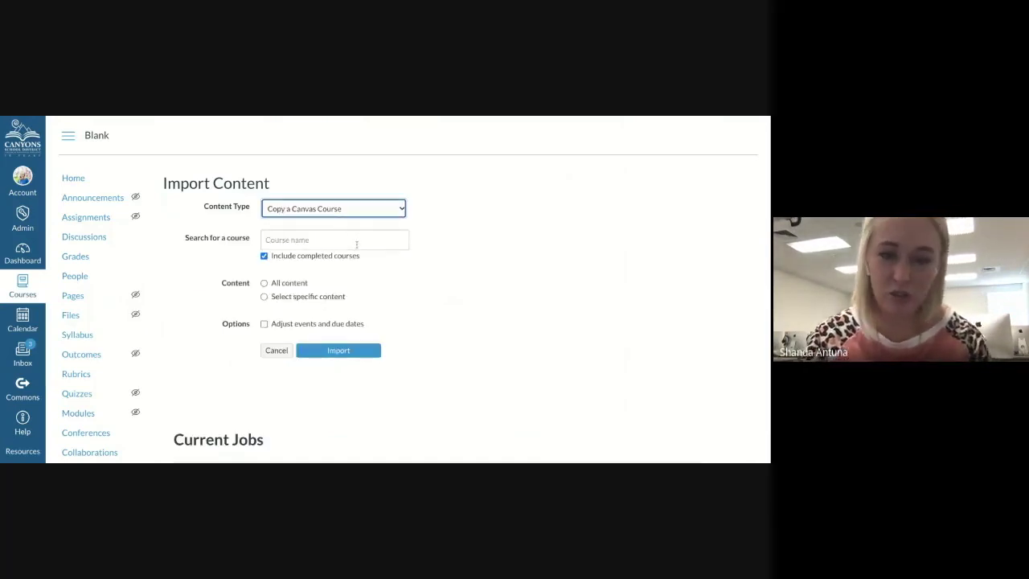
click(356, 244)
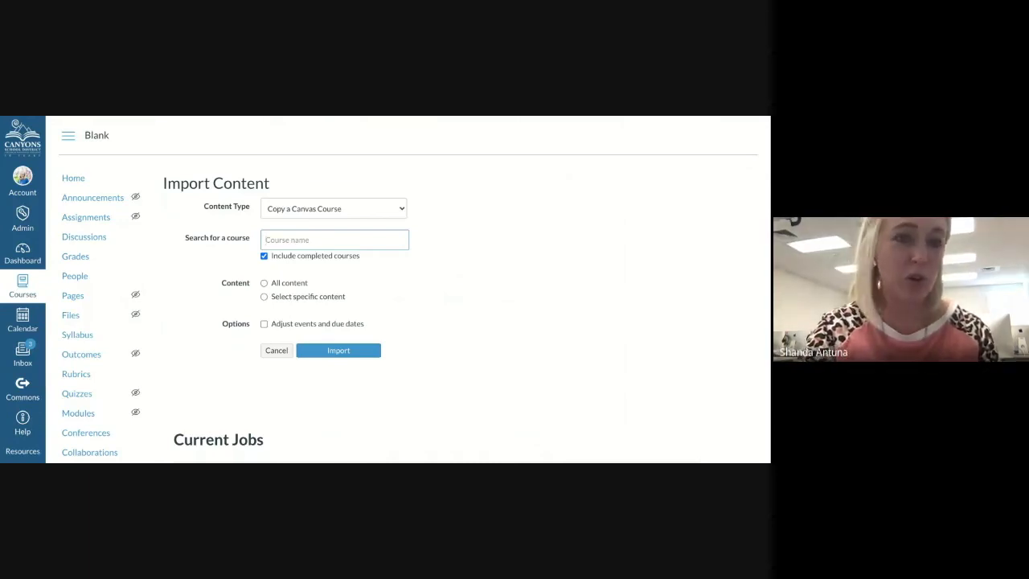
text(te)
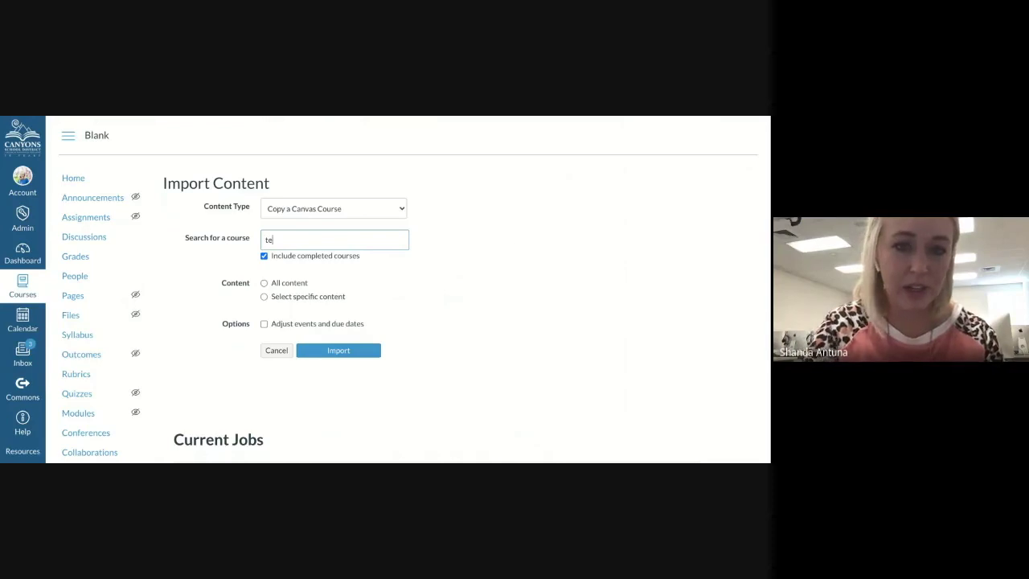
key(BackSpace)
key(BackSpace)
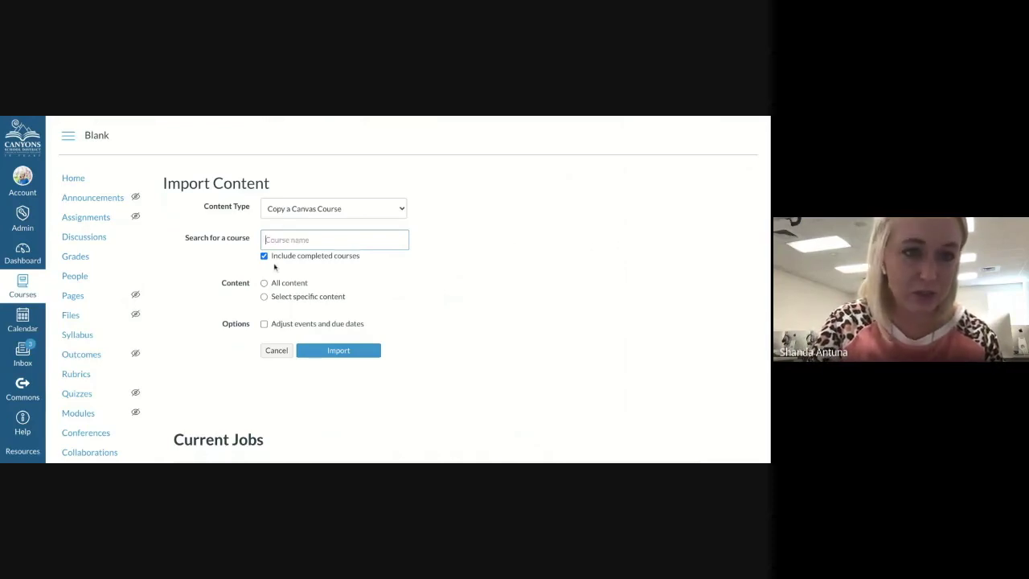
- Exclude completed courses from the source-course search and try a search by the course owner's first name
click(263, 257)
click(304, 240)
text(shan)
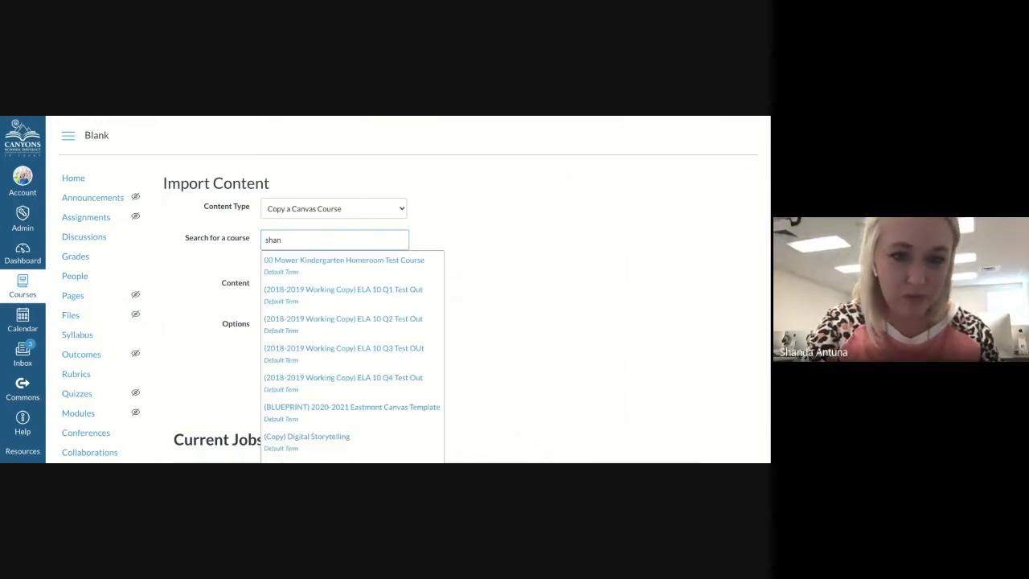
key(BackSpace)
key(BackSpace)
key(BackSpace)
key(BackSpace)
- Search for "Tech Too", choose the Tech Tools course as the source, and import all of its content
text(Tech Too)
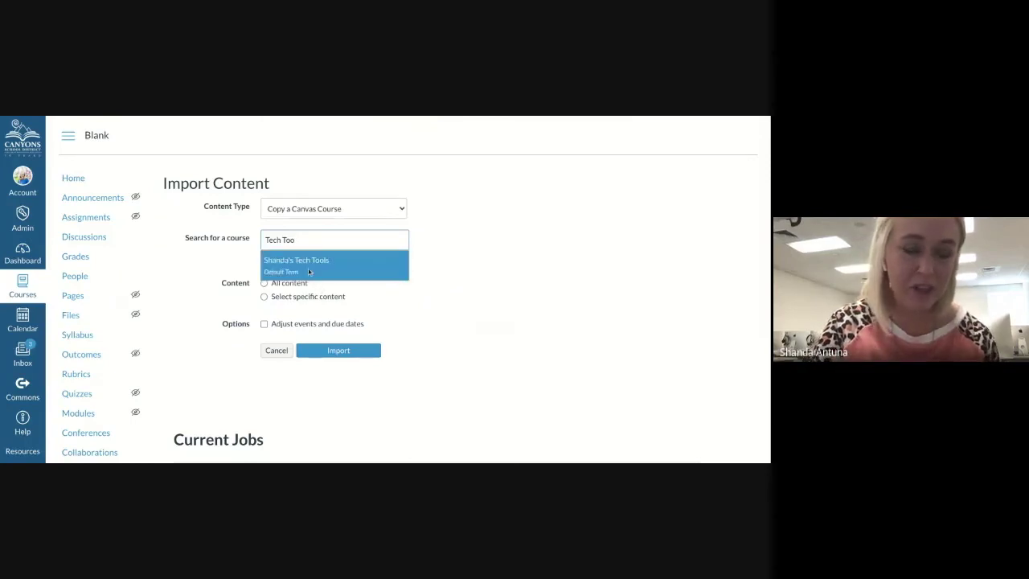
click(307, 267)
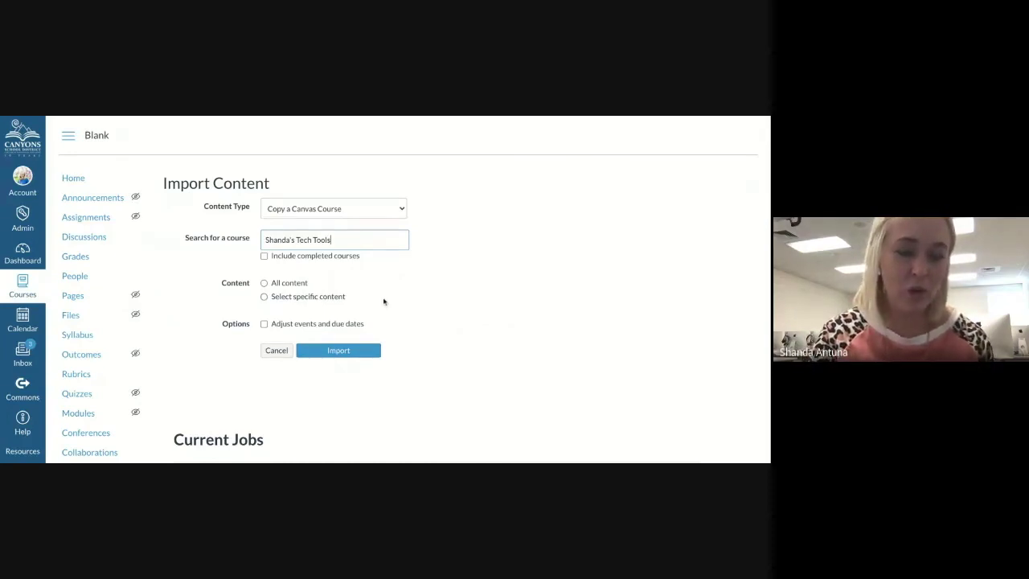
click(264, 284)
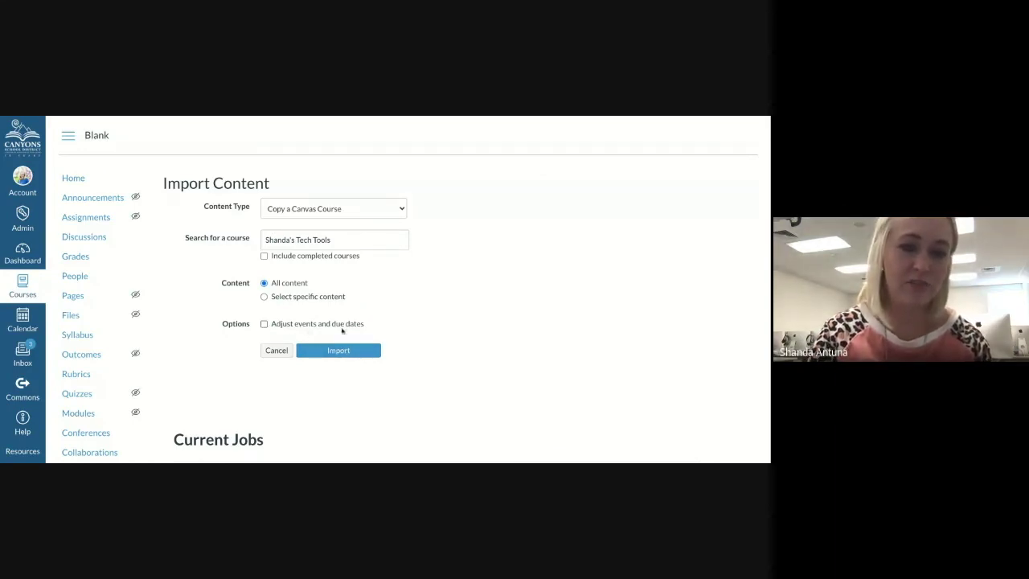
click(332, 354)
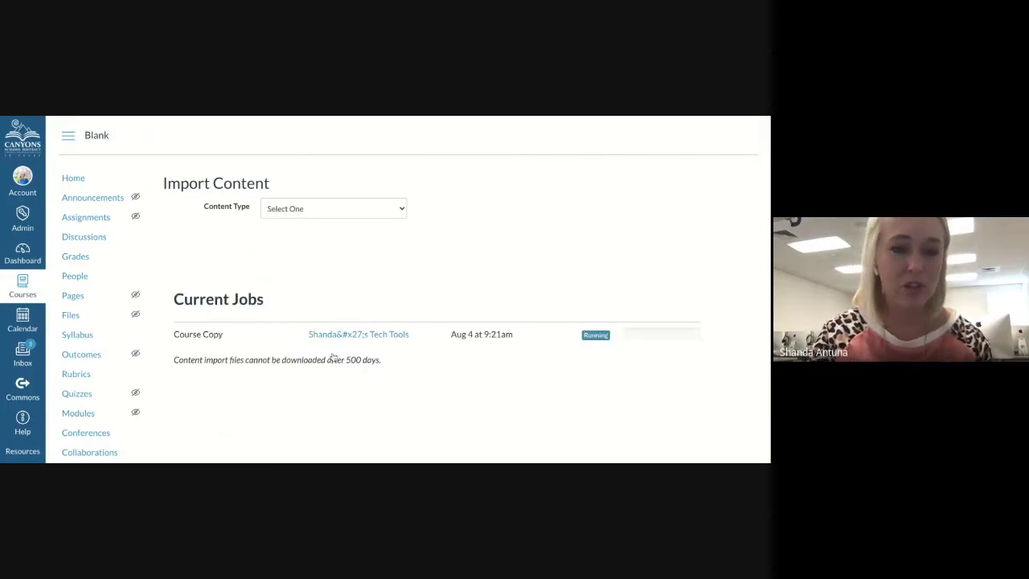
- Check the course copy job's progress, open the Blank course's home page, and look over the imported homepage content
scroll(333, 357, down, 2)
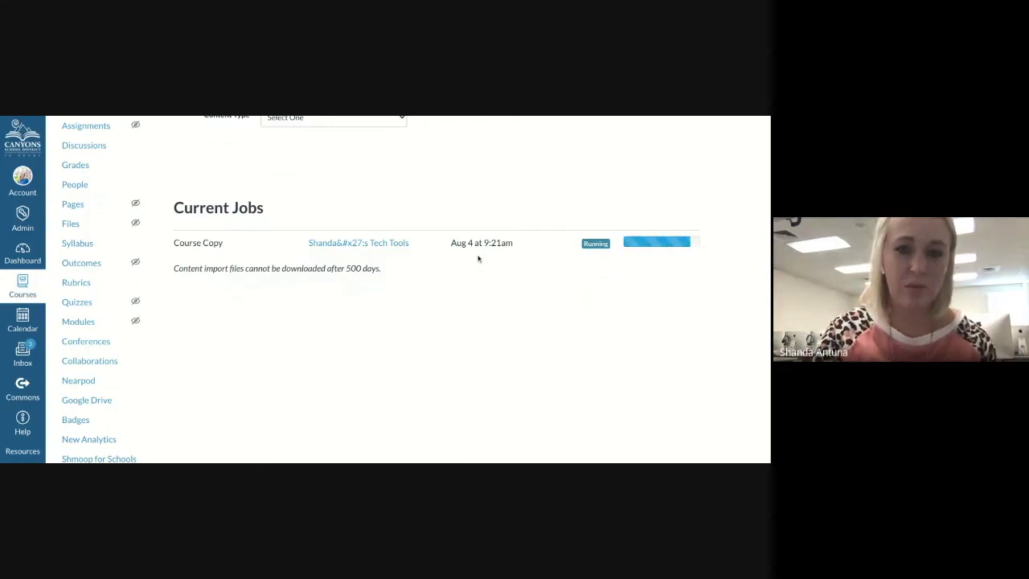
scroll(477, 257, up, 2)
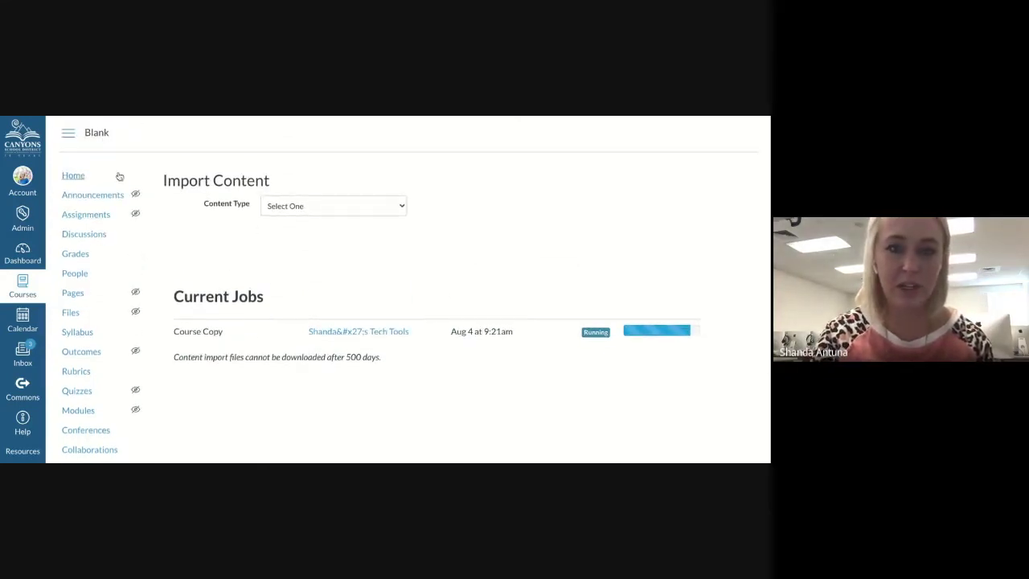
click(74, 177)
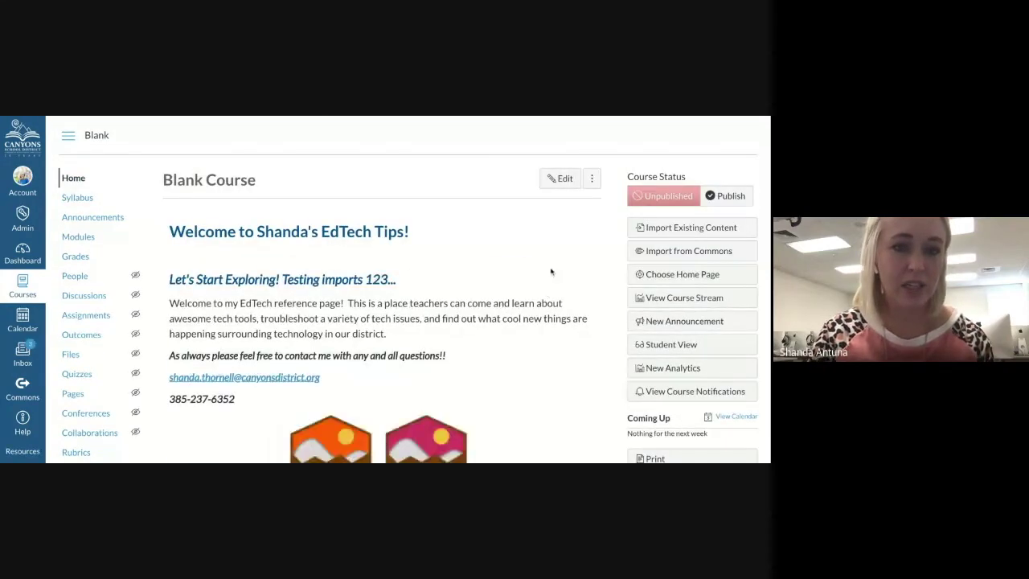
scroll(285, 340, down, 3)
scroll(285, 339, up, 3)
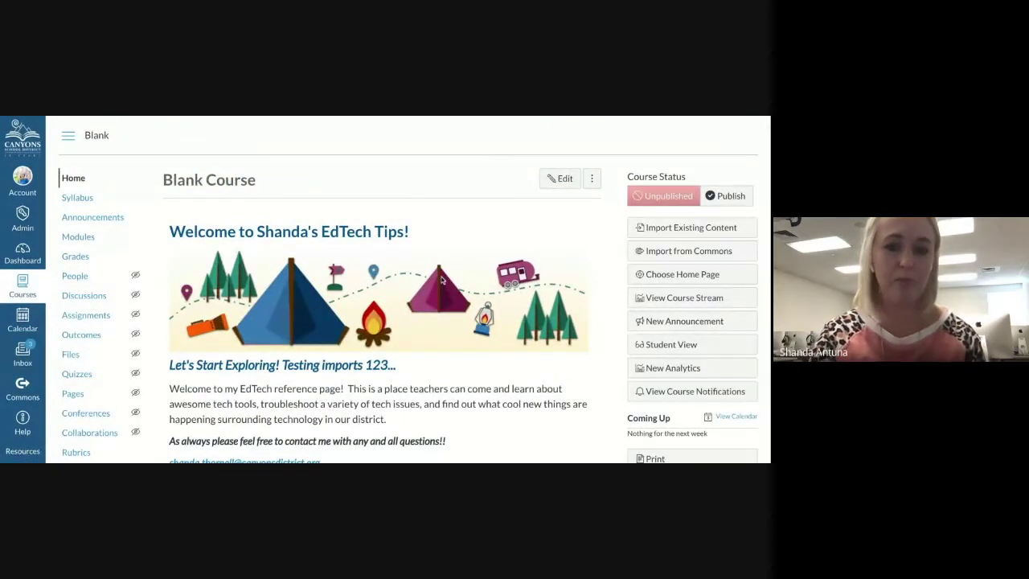
scroll(547, 316, down, 3)
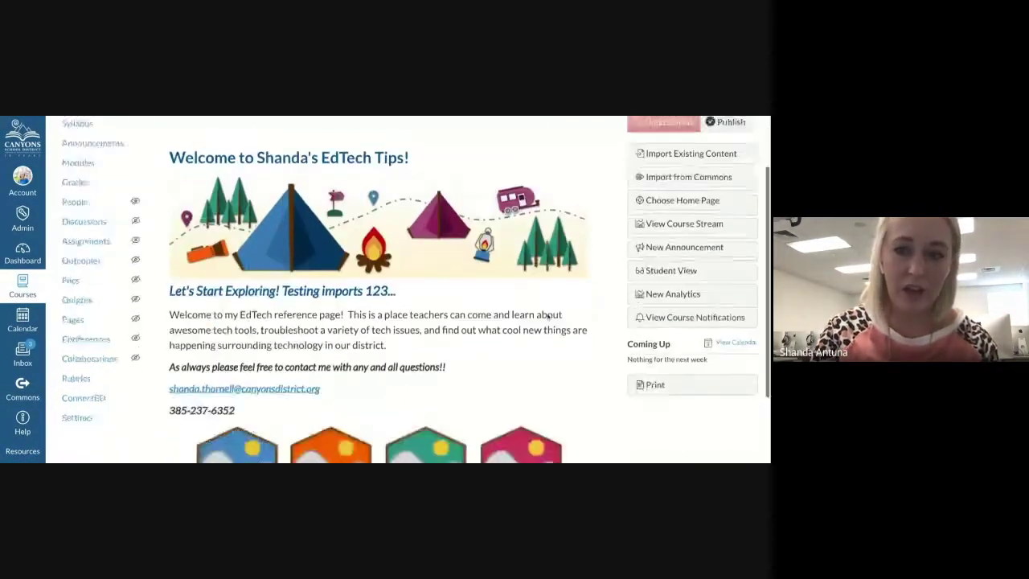
scroll(547, 316, up, 3)
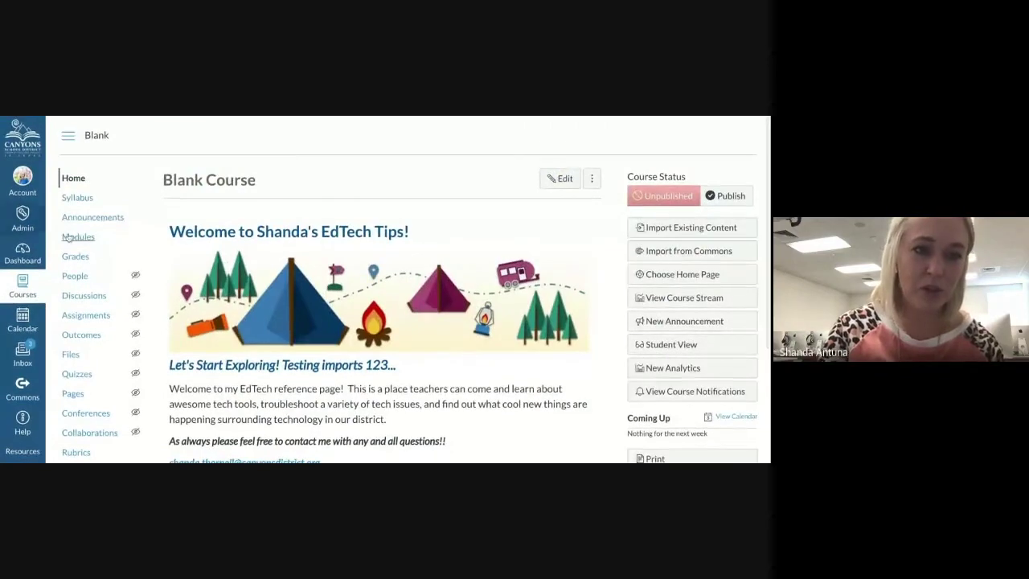
- Open the Blank course's modules and look through the imported Tech Troubleshooting and Practice Assignments content
click(78, 237)
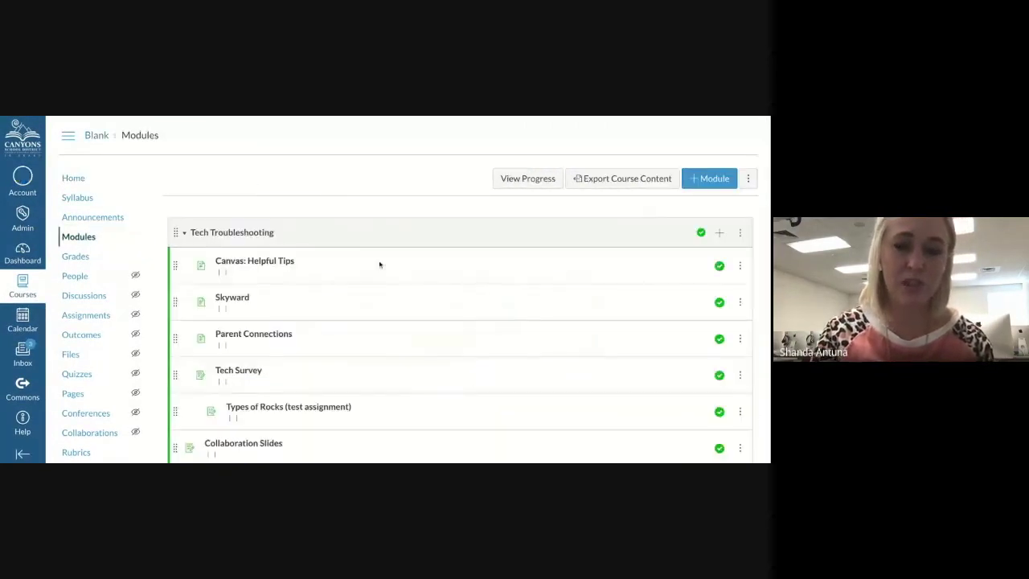
scroll(379, 265, down, 10)
scroll(459, 289, up, 10)
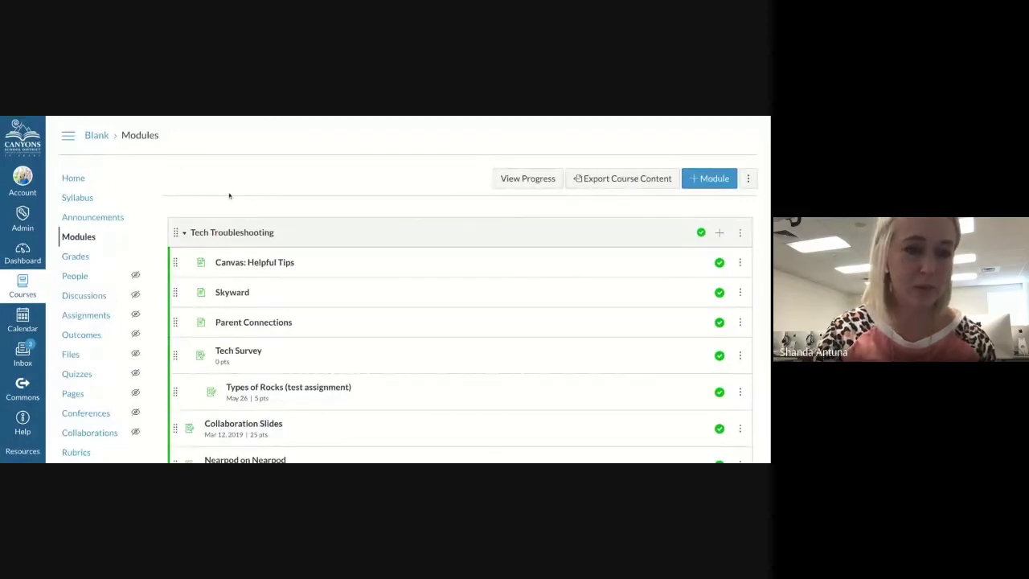
scroll(156, 179, down, 10)
scroll(140, 198, up, 5)
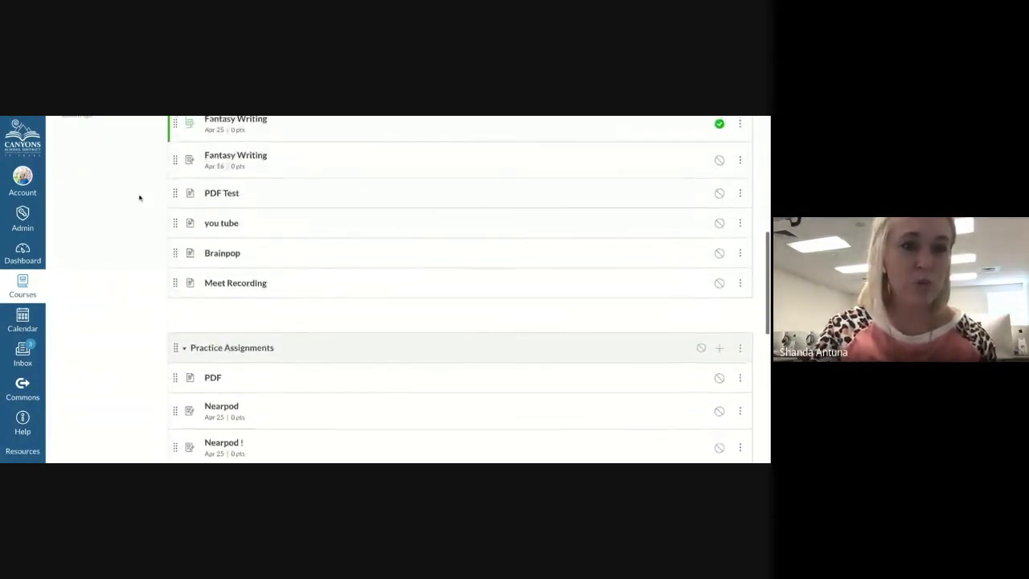
- Open Import Course Content from the Blank course's settings and choose Copy a Canvas Course as the content type
click(77, 245)
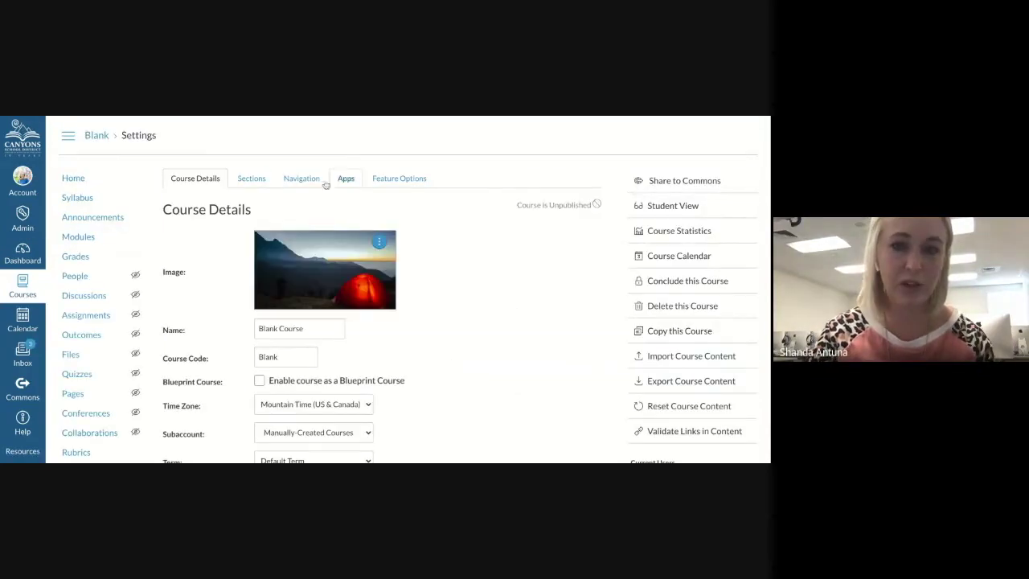
click(679, 355)
scroll(535, 319, down, 1)
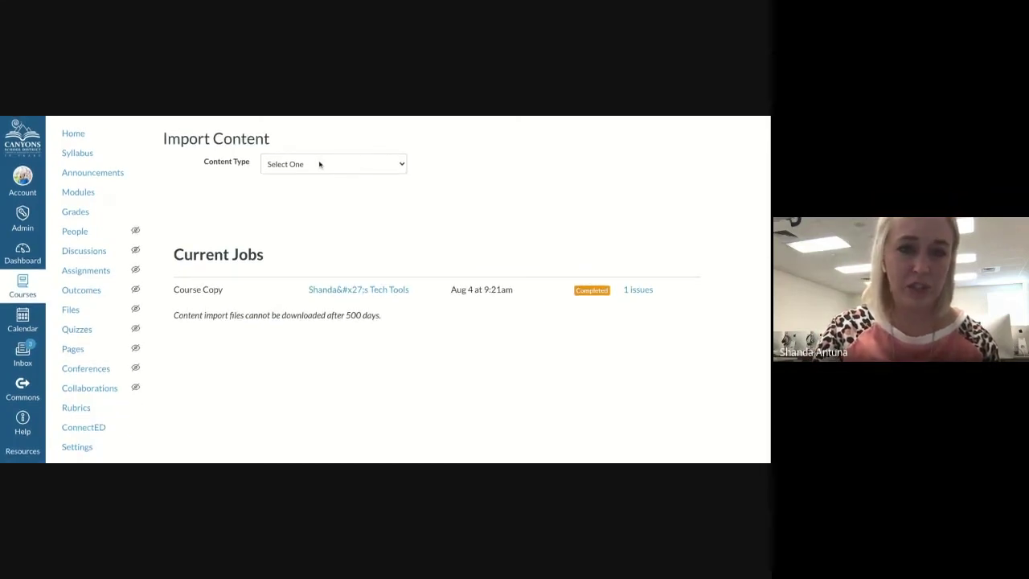
click(319, 164)
click(321, 178)
- Search for "tech too", choose the Tech Tools course as the source, and start an import with Select specific content
click(289, 194)
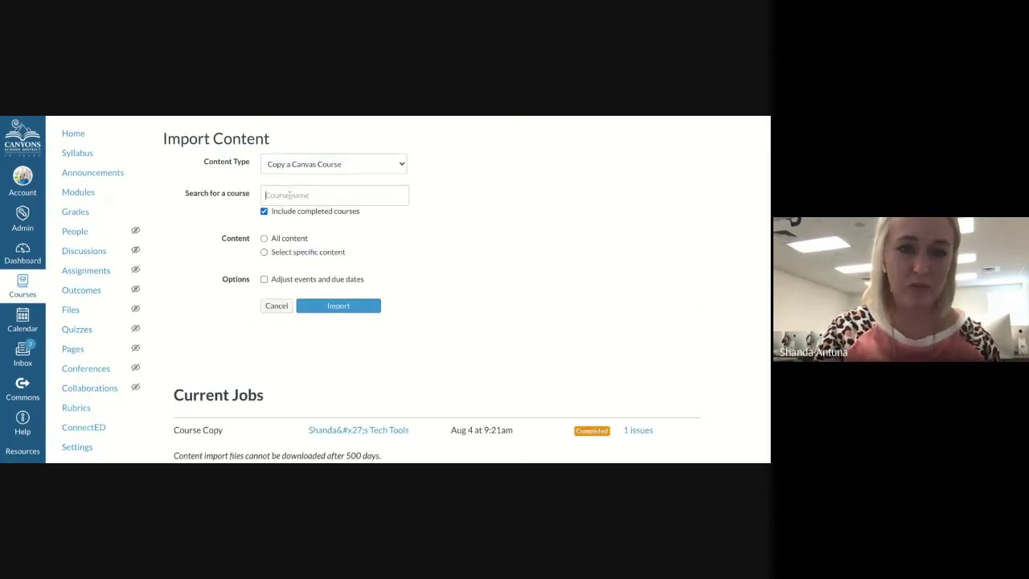
text(shan)
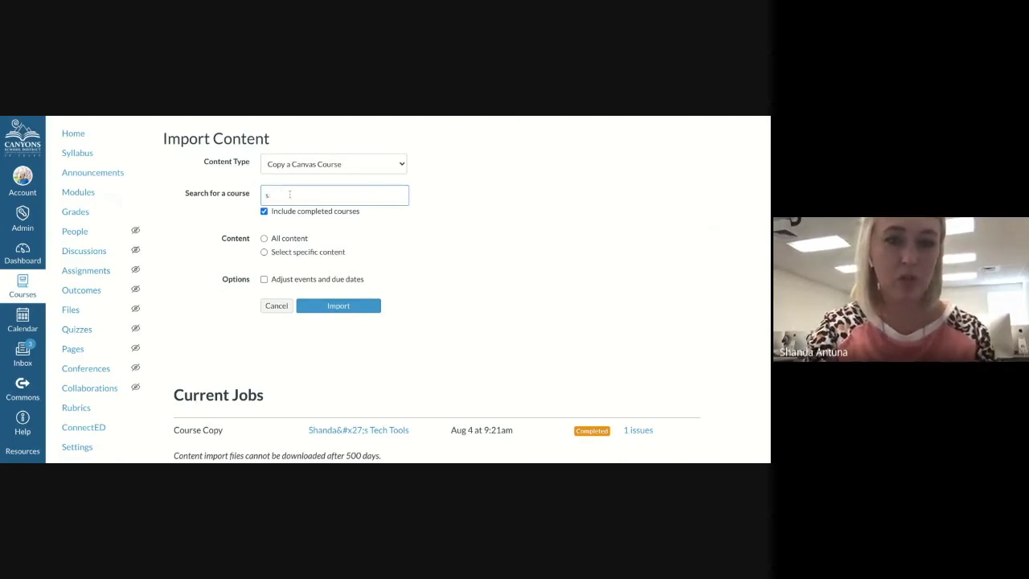
key(BackSpace)
key(BackSpace)
text(tech too)
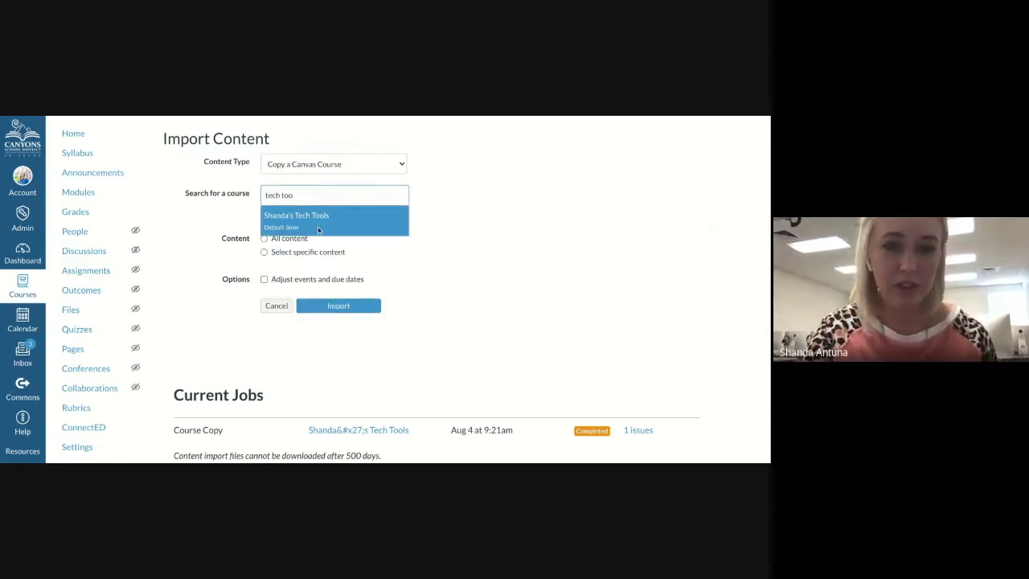
click(318, 225)
click(264, 253)
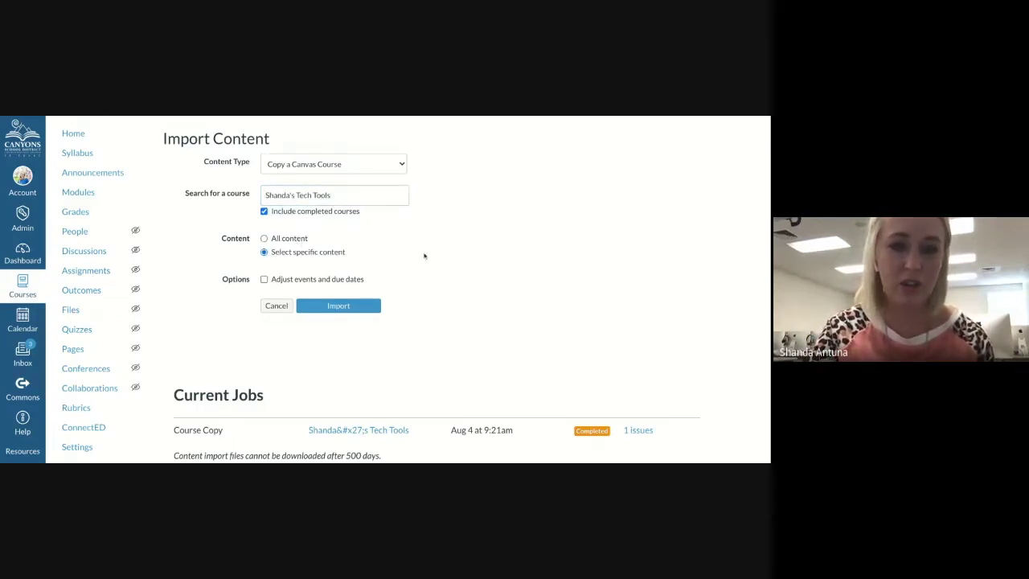
click(339, 308)
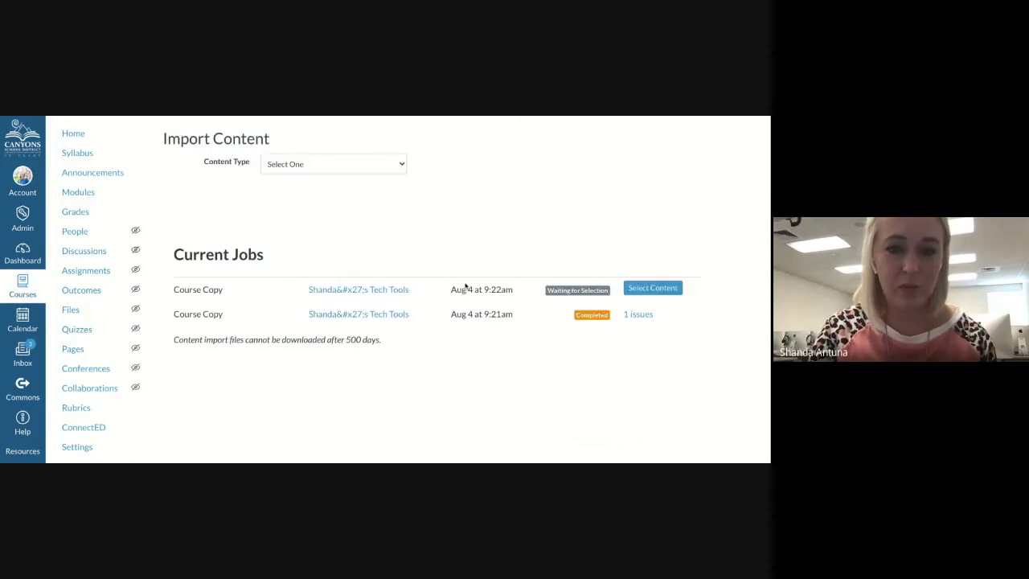
- Open the content selection for the waiting course copy and examine its content categories and the individual modules
click(642, 292)
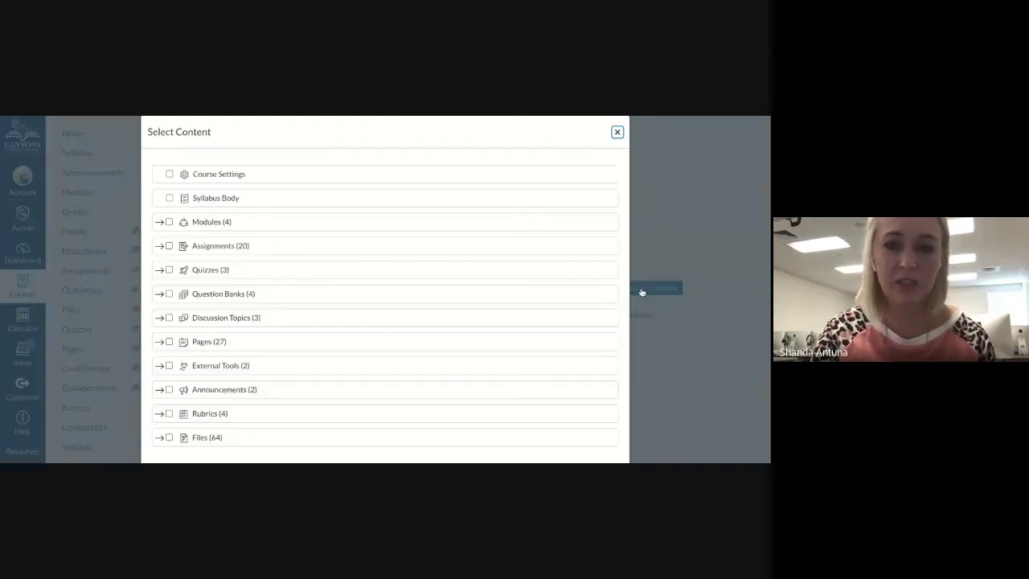
scroll(349, 237, down, 2)
scroll(349, 236, up, 2)
scroll(349, 237, down, 2)
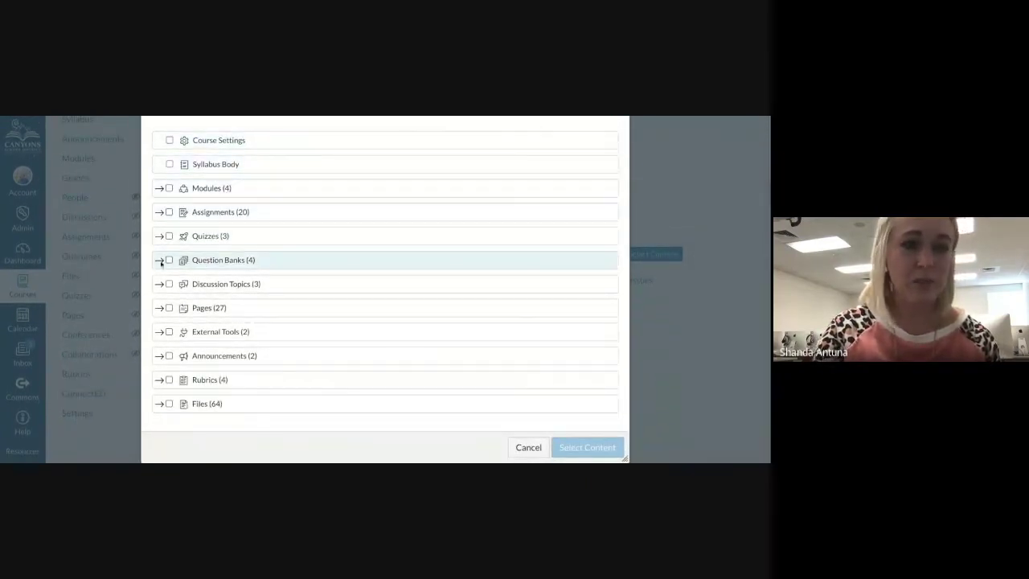
click(160, 188)
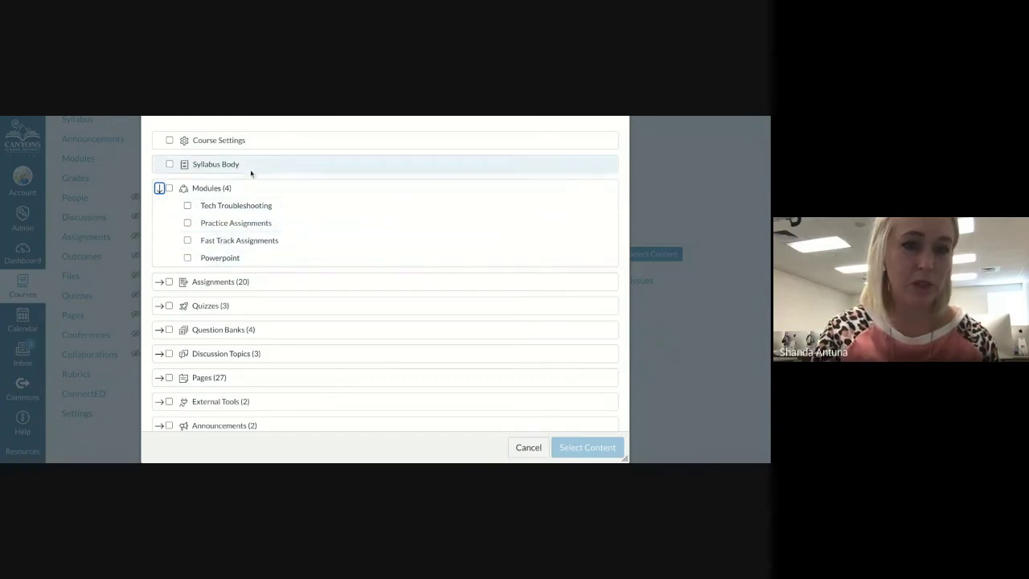
click(159, 188)
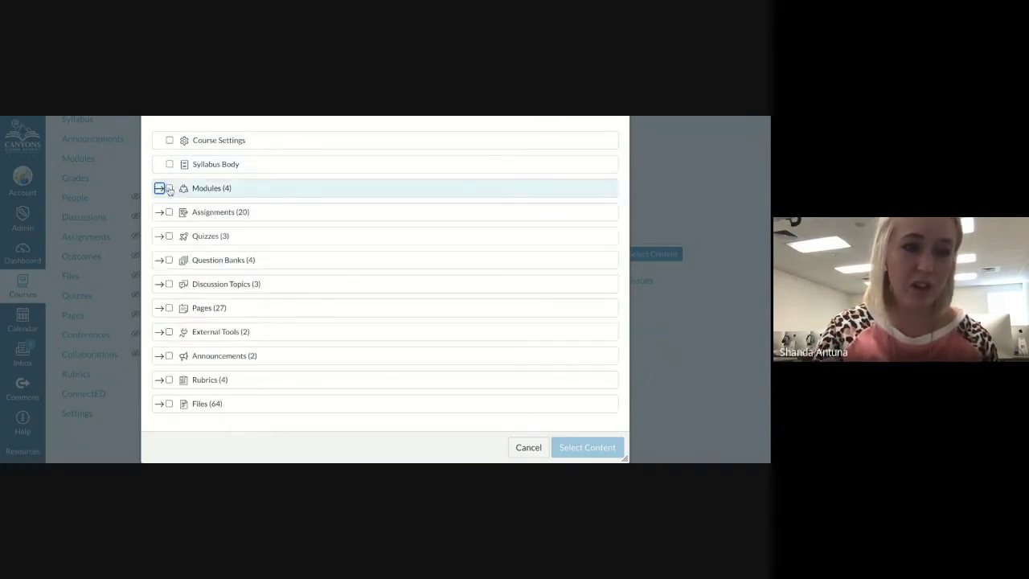
- Try including all modules and all assignments, expand the Assignments category, and clear both selections
click(168, 188)
click(169, 188)
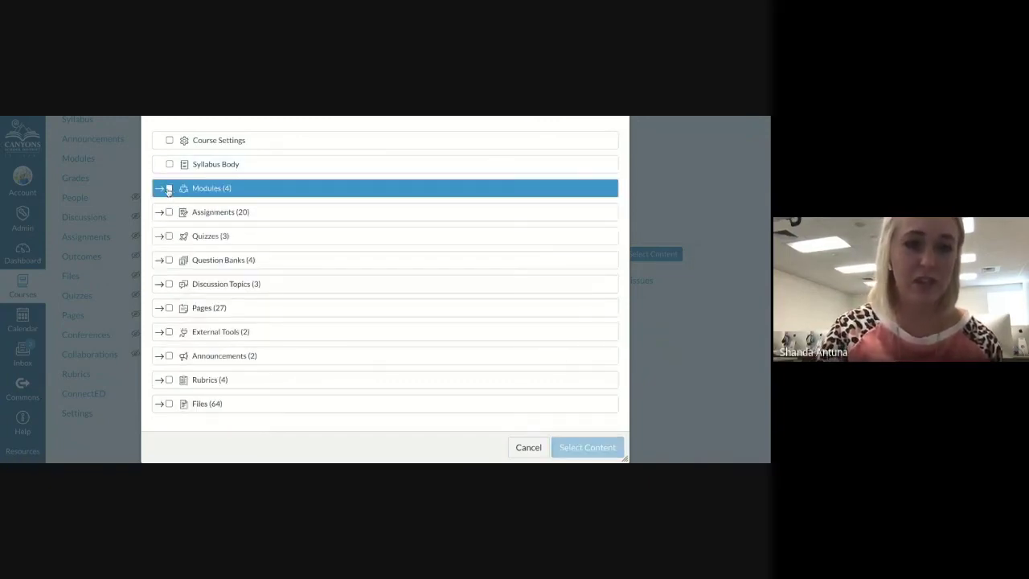
click(169, 213)
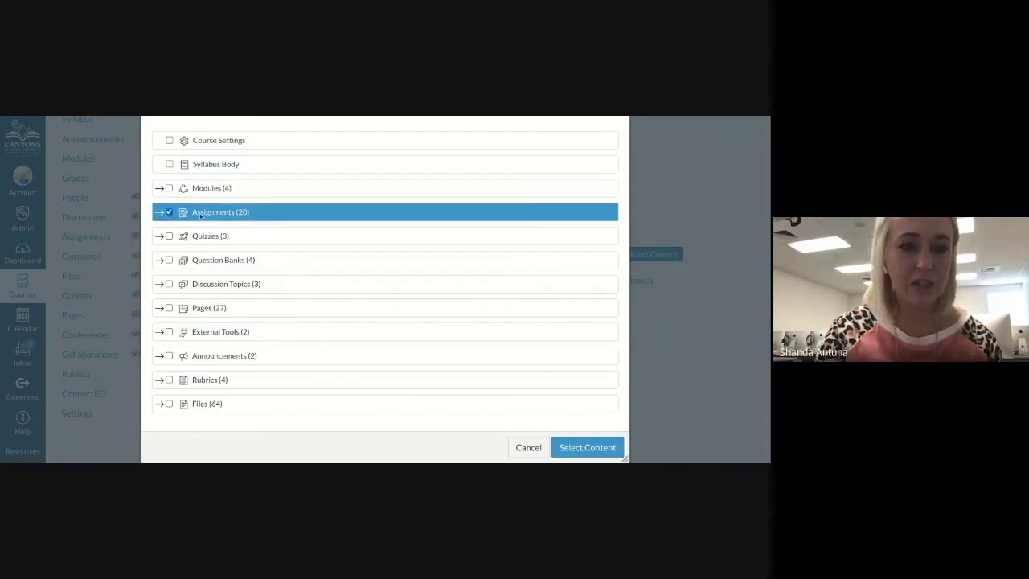
click(160, 212)
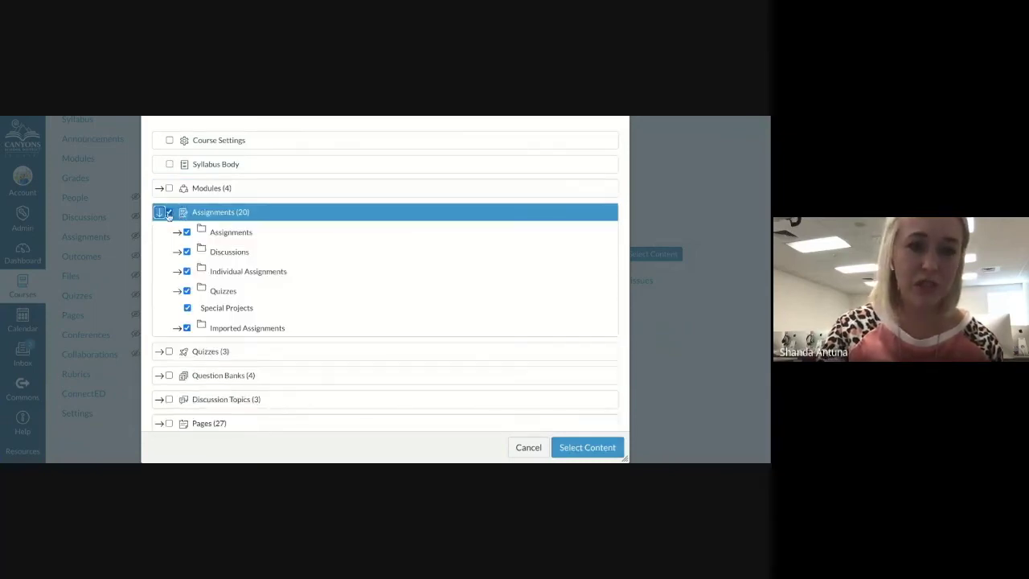
click(170, 213)
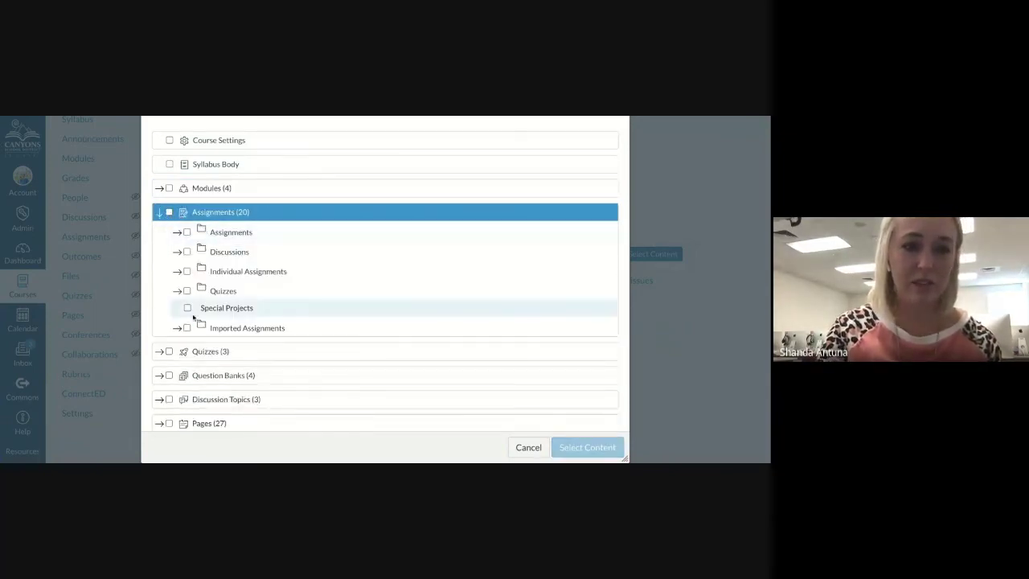
- Expand the Quizzes and Assignments groups, select only the Tech Survey assignment, and submit the content selection
click(176, 290)
scroll(193, 265, down, 2)
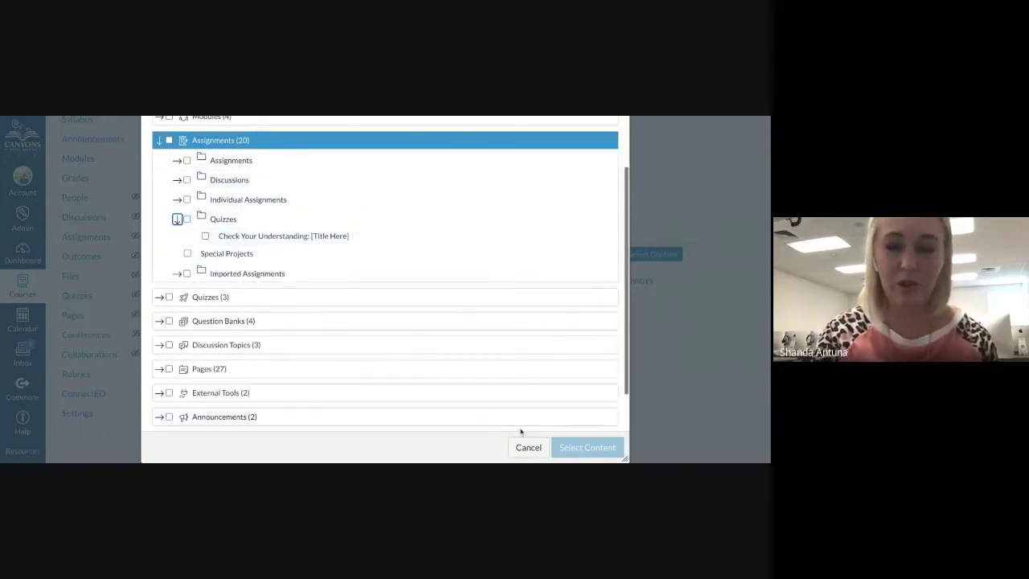
click(177, 160)
click(204, 194)
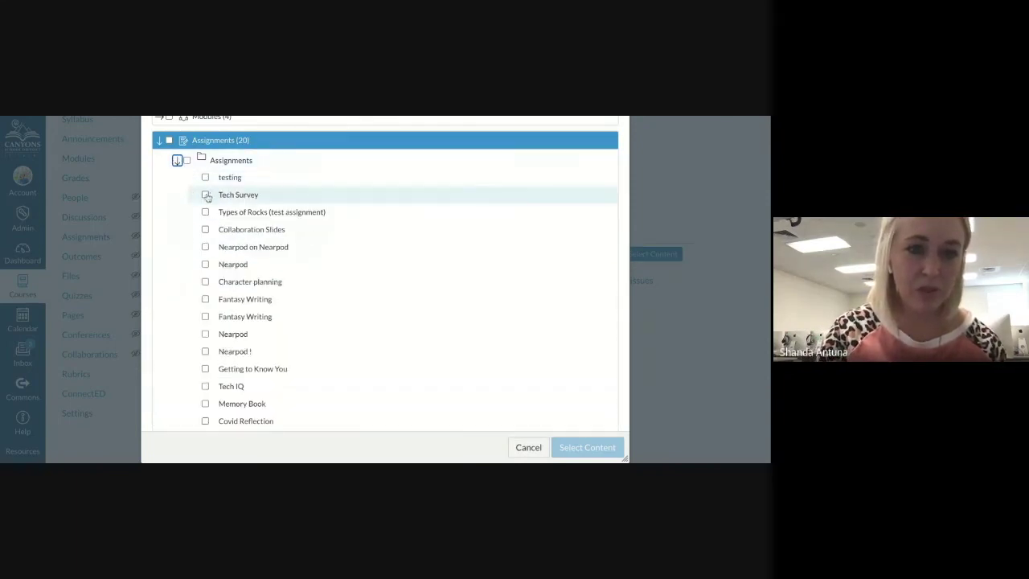
scroll(562, 370, down, 2)
click(586, 448)
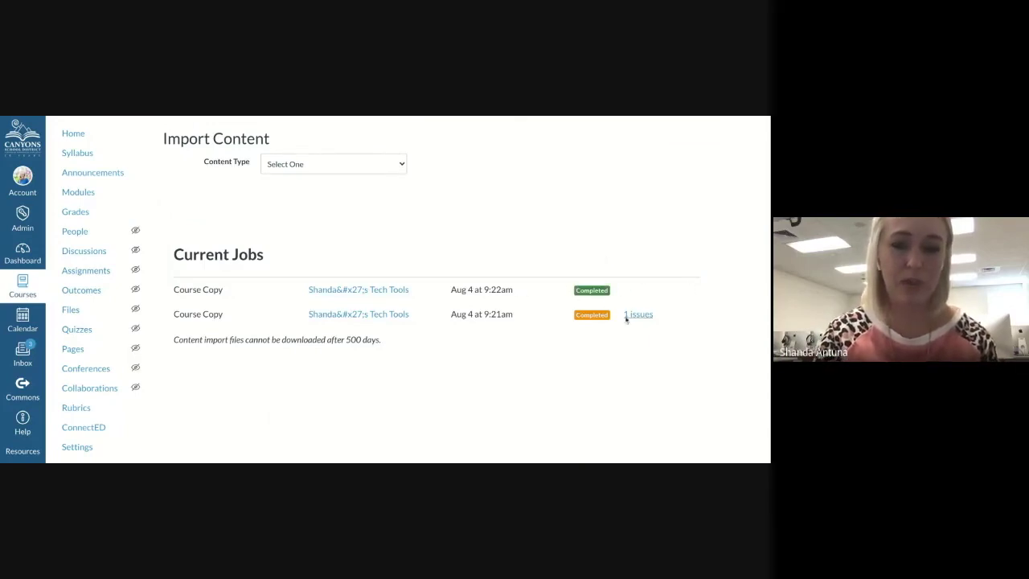
- Return to the Blank course's home page and look over its imported banner, text and buttons
scroll(313, 262, up, 1)
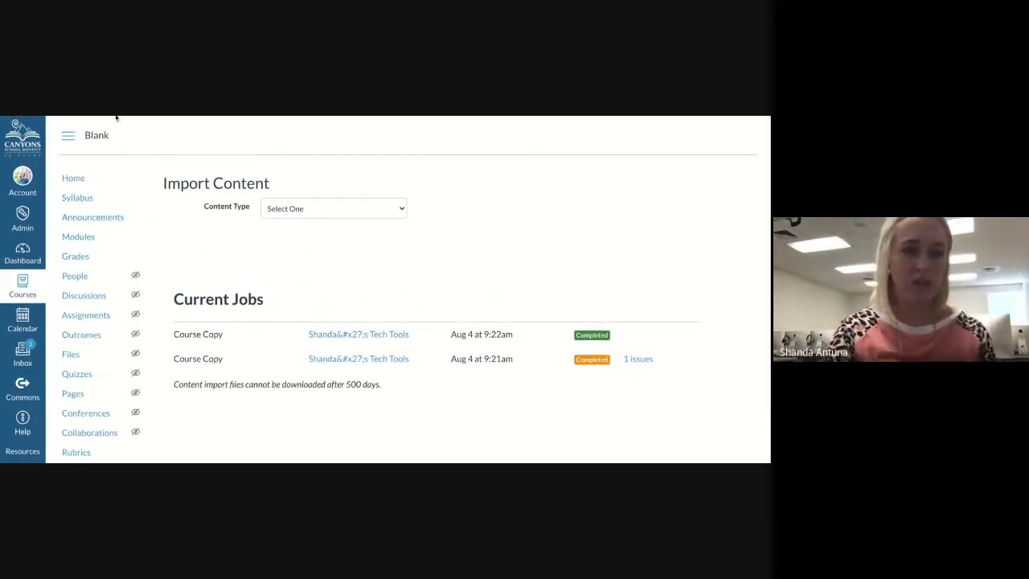
key(Tab)
key(Tab)
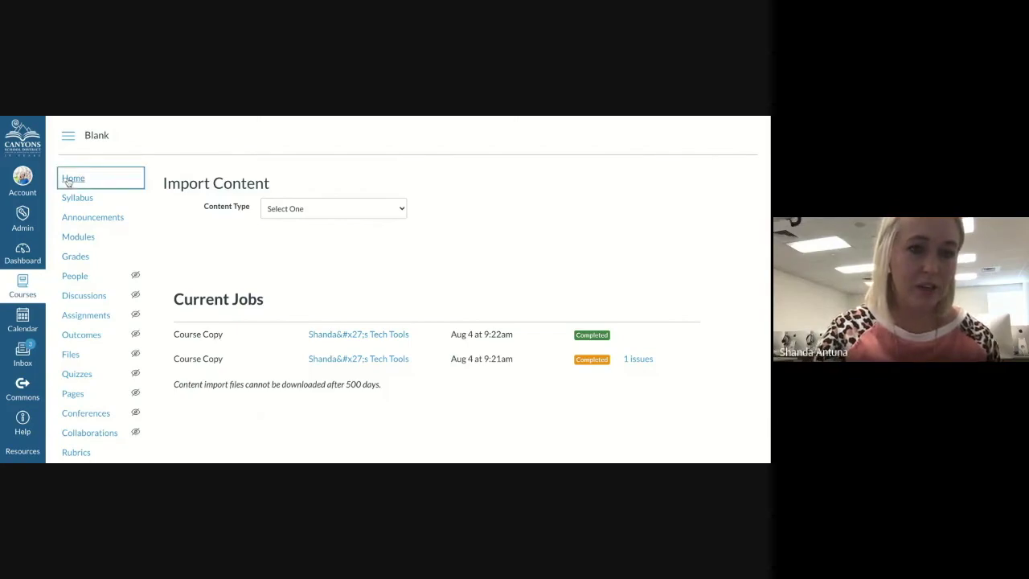
key(Return)
scroll(504, 291, down, 4)
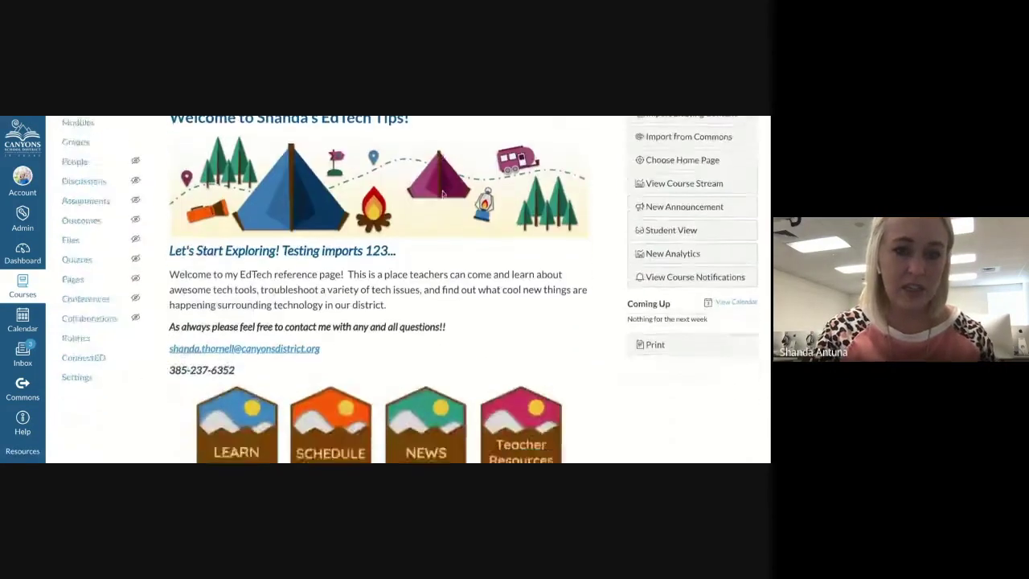
scroll(504, 292, up, 4)
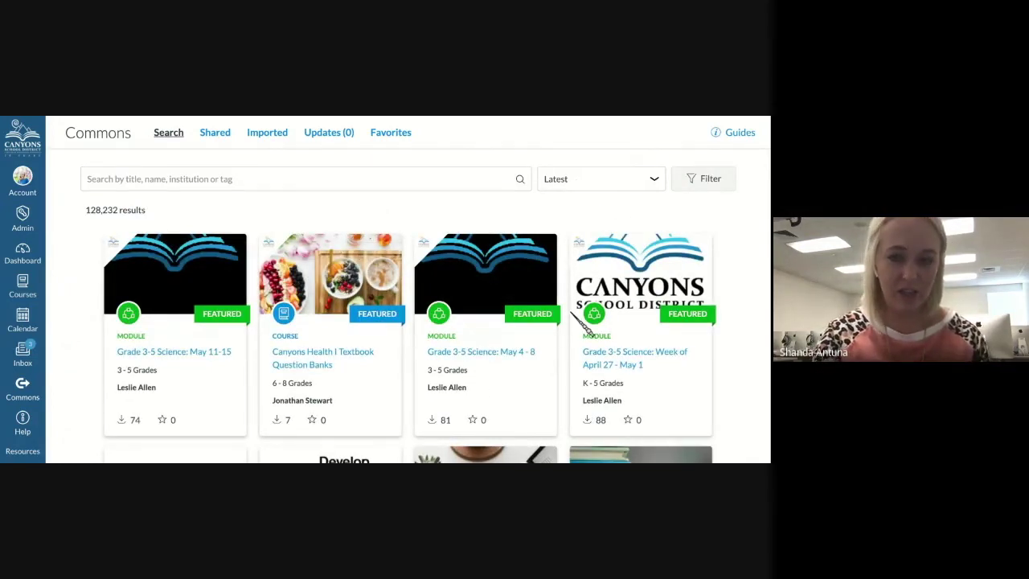
- Browse the resources in Commons and filter the results to Only Canyons School District Approved Resources
scroll(407, 290, down, 6)
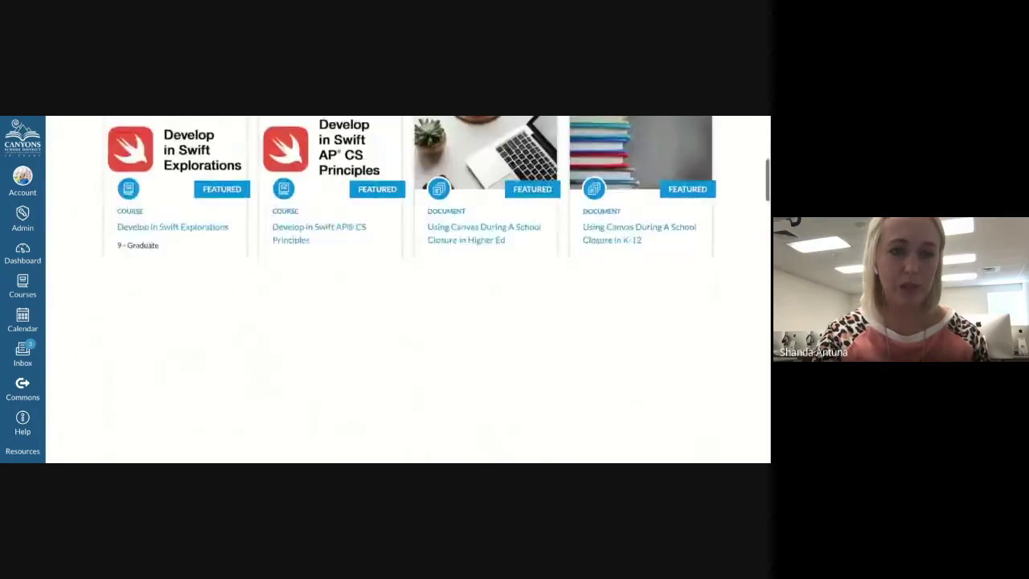
scroll(407, 289, up, 6)
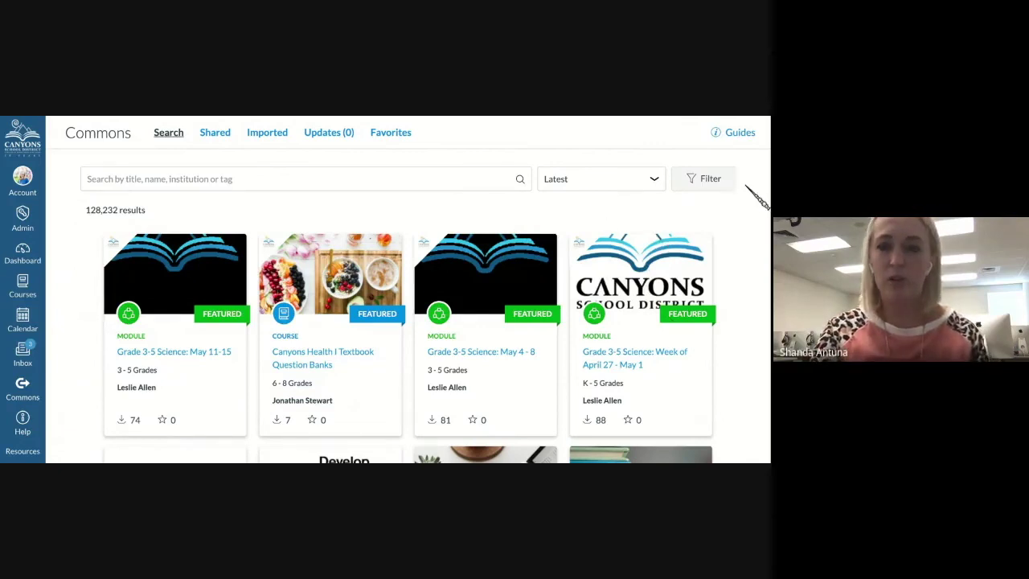
click(700, 178)
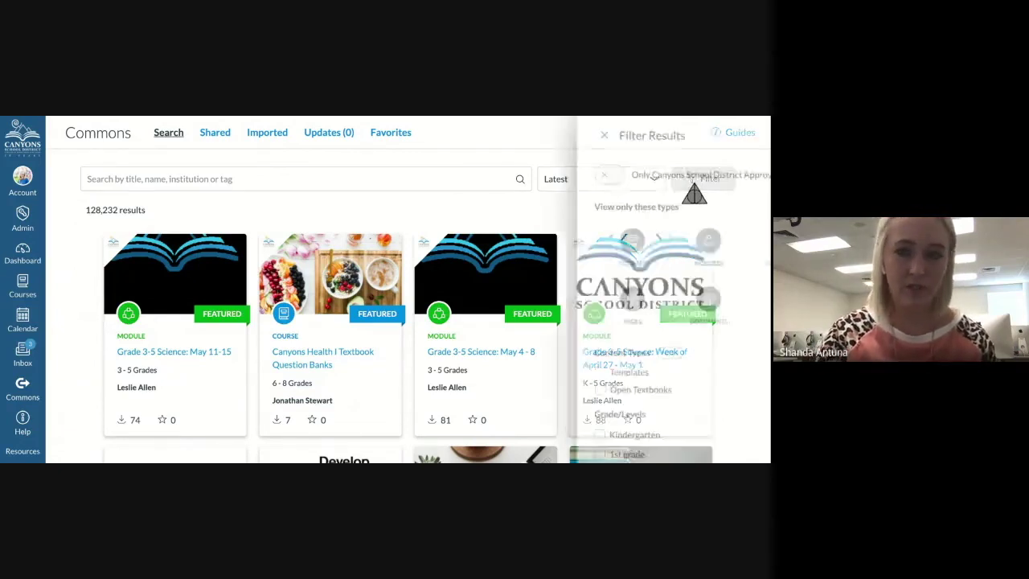
scroll(562, 185, down, 3)
scroll(560, 184, up, 3)
scroll(482, 185, down, 1)
scroll(482, 185, up, 1)
click(387, 175)
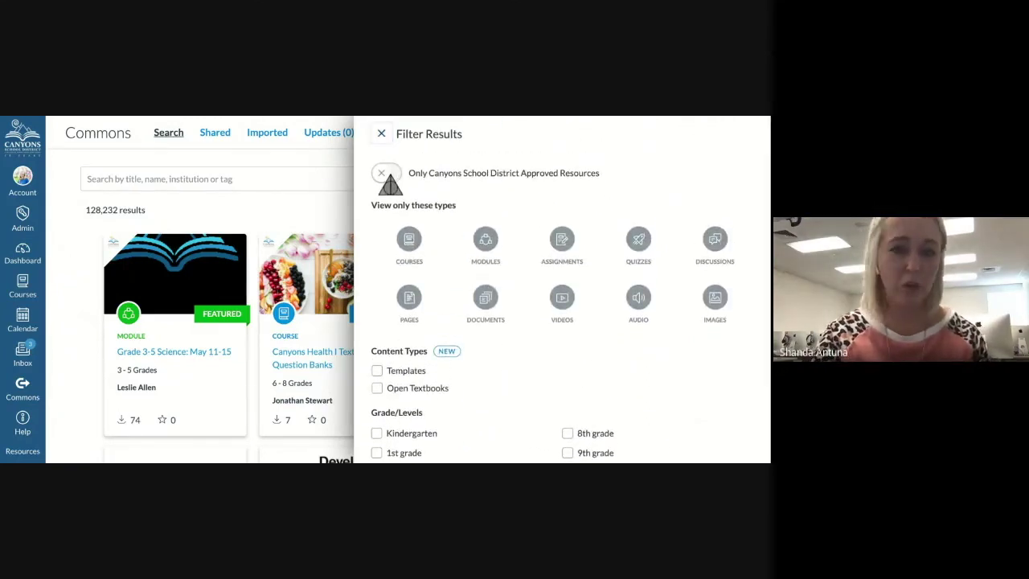
- Drop the approved-only restriction and limit the Commons results to resources shared with Canyons School District
click(386, 173)
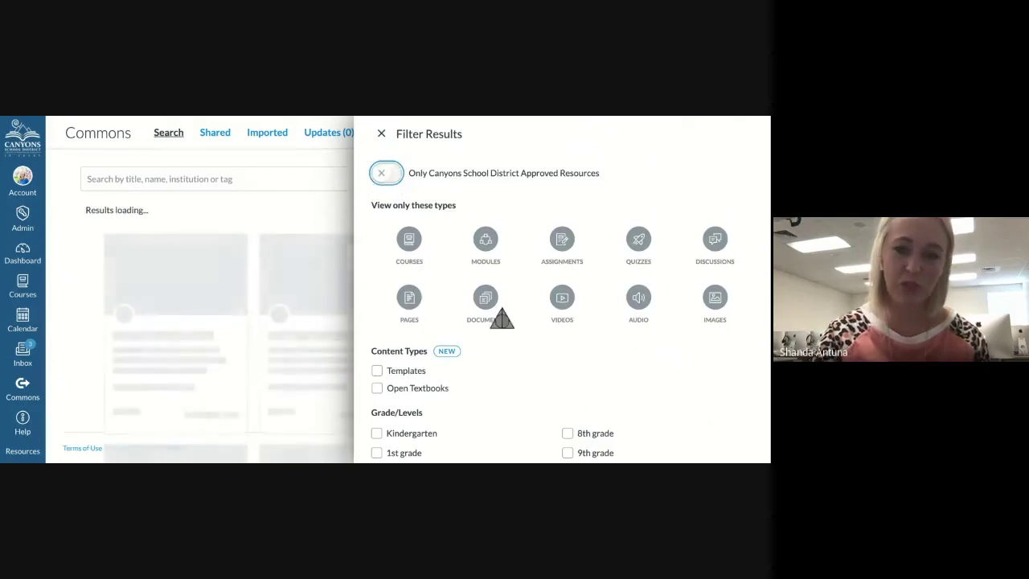
scroll(503, 317, down, 3)
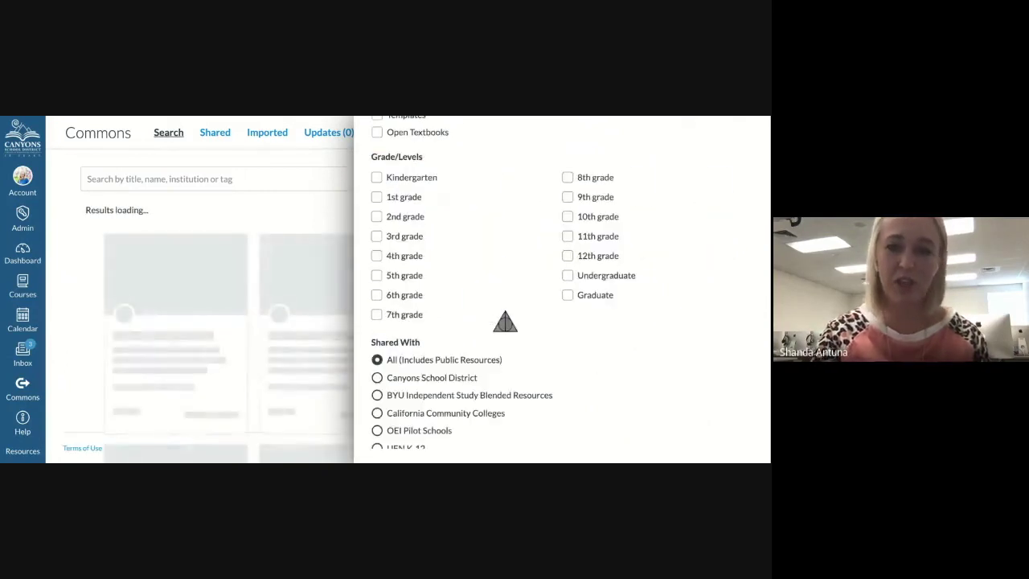
click(376, 377)
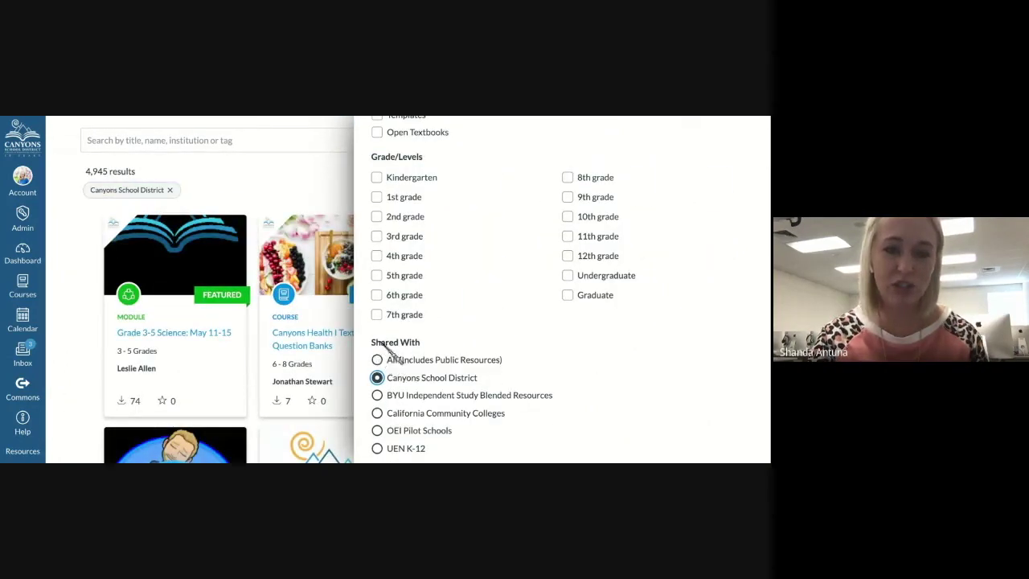
click(377, 359)
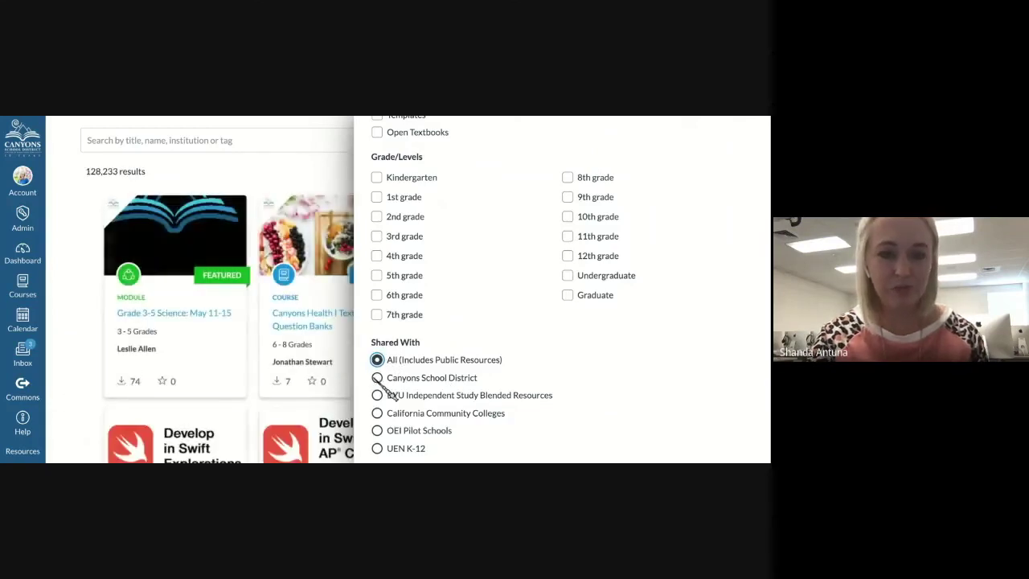
click(377, 377)
- Add the Templates content type to the Commons filter and return to the search results
scroll(556, 355, up, 5)
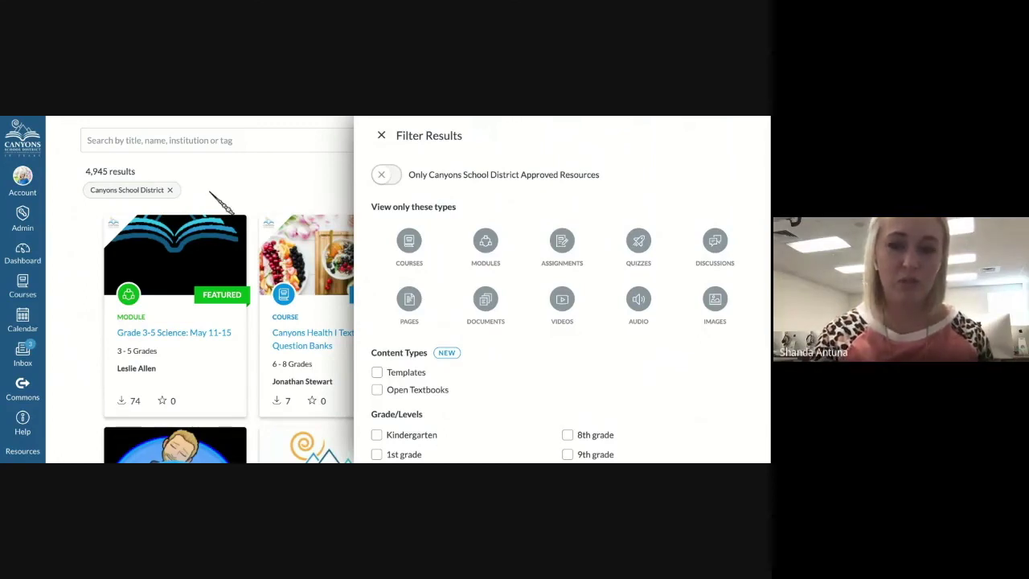
click(377, 374)
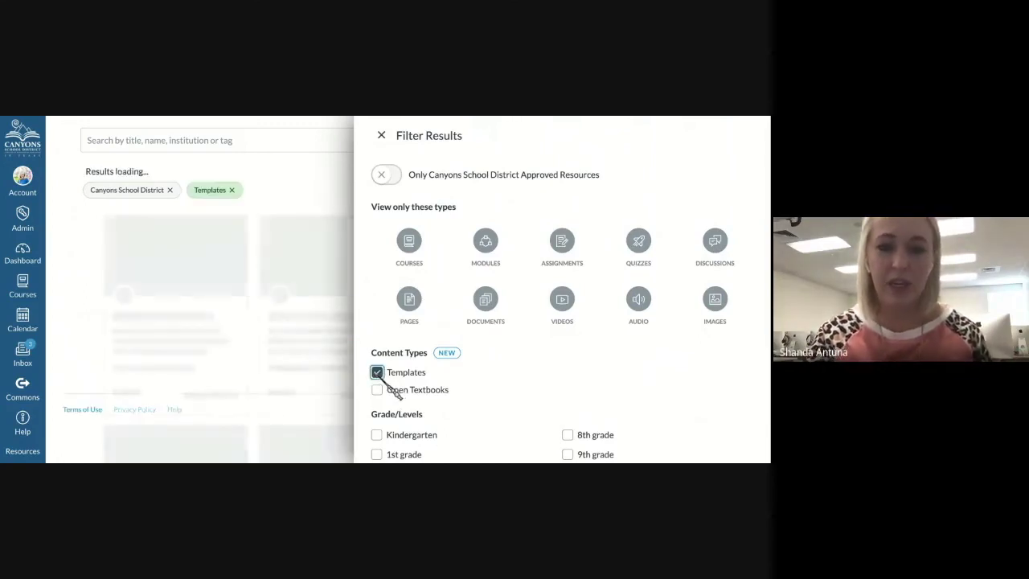
scroll(479, 409, down, 3)
scroll(416, 385, up, 5)
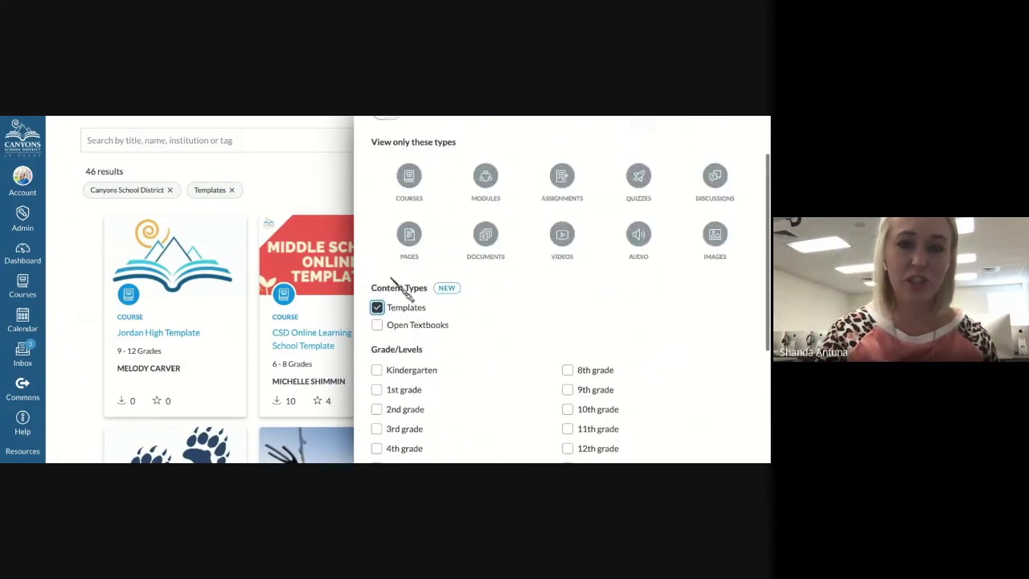
click(272, 158)
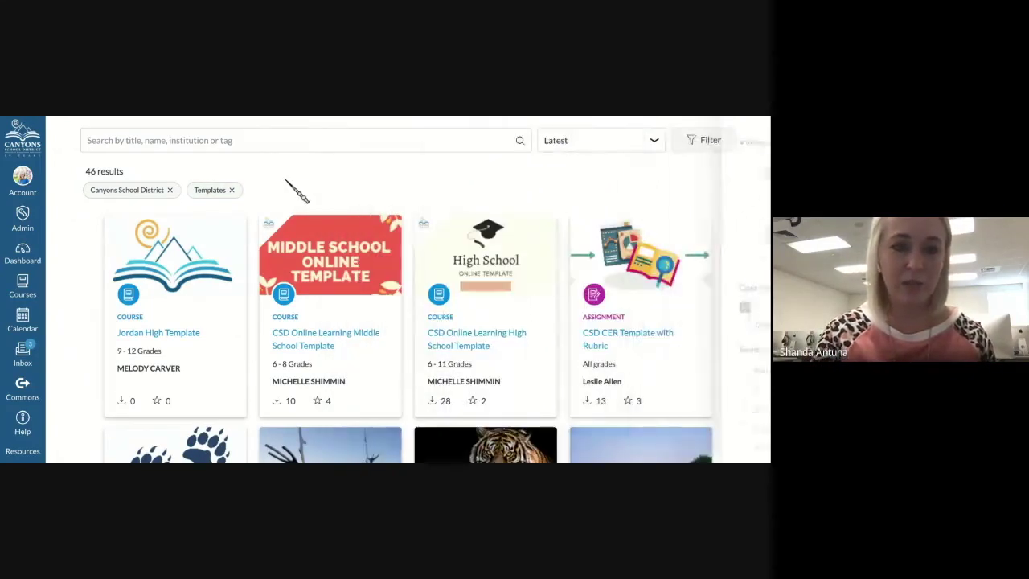
- Browse the district template results and open Canvas Course Template - Elementary/Middle School #4 (western)
scroll(465, 219, down, 4)
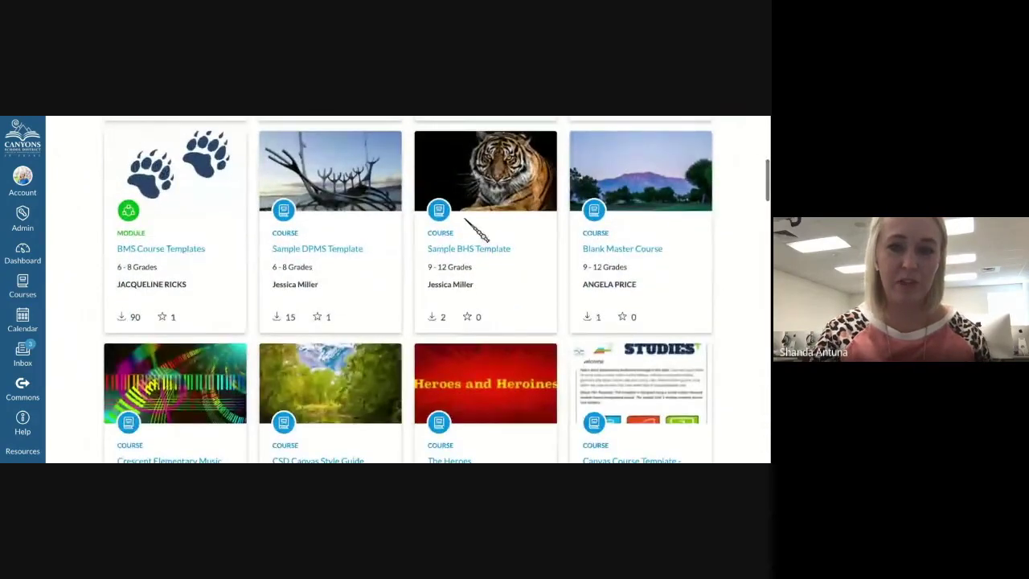
scroll(470, 222, down, 1)
scroll(436, 289, down, 1)
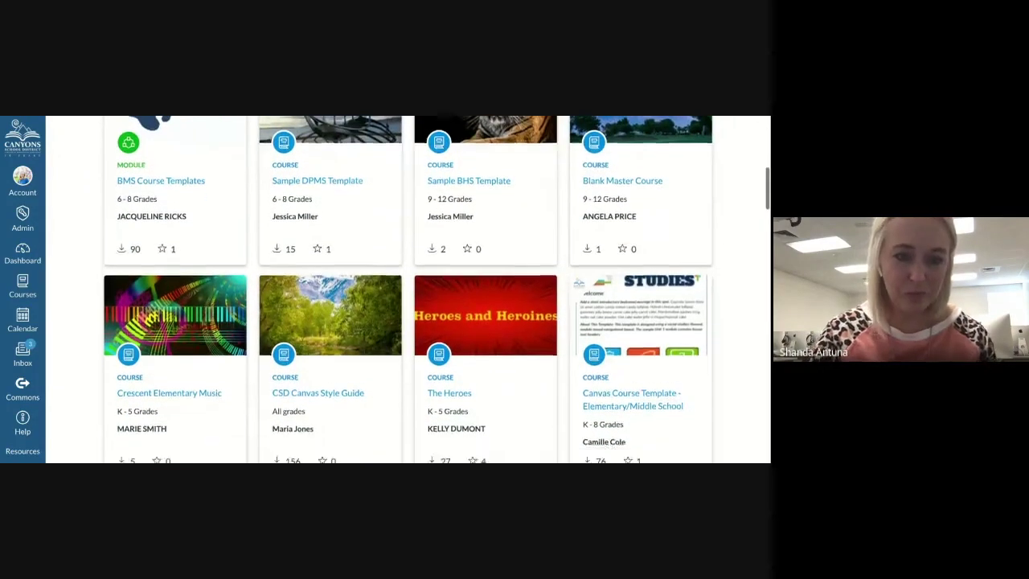
scroll(437, 289, up, 3)
scroll(408, 290, down, 10)
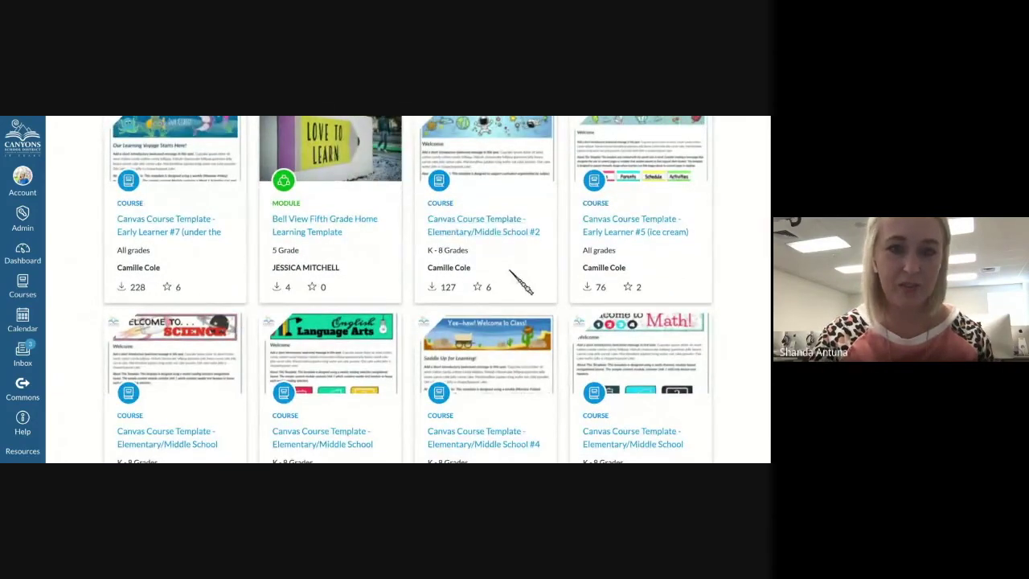
scroll(454, 259, down, 3)
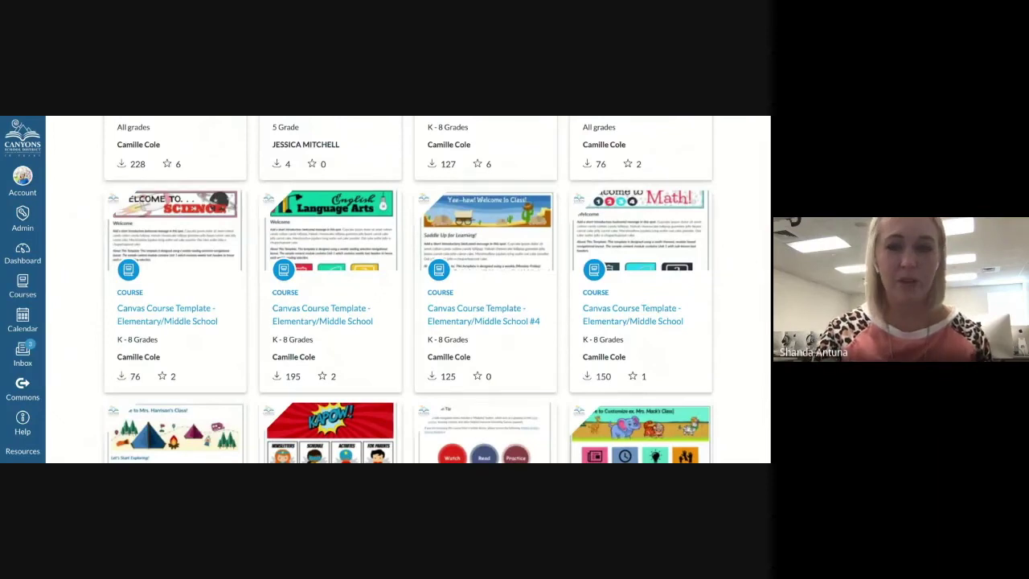
click(462, 317)
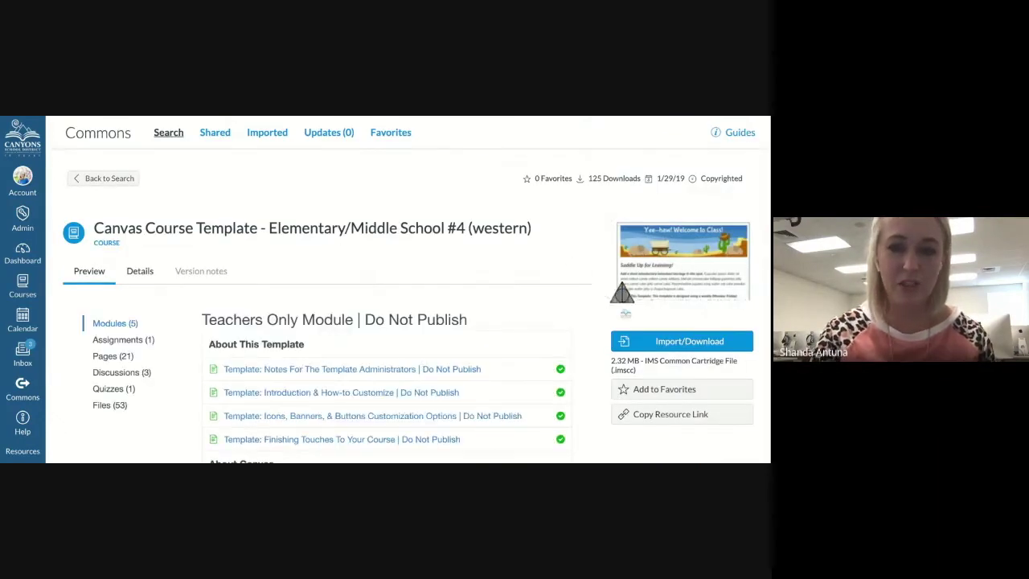
- Examine the western template's preview, from the teachers-only and substitute modules through the class information modules to the Week 1 layout
scroll(367, 321, down, 1)
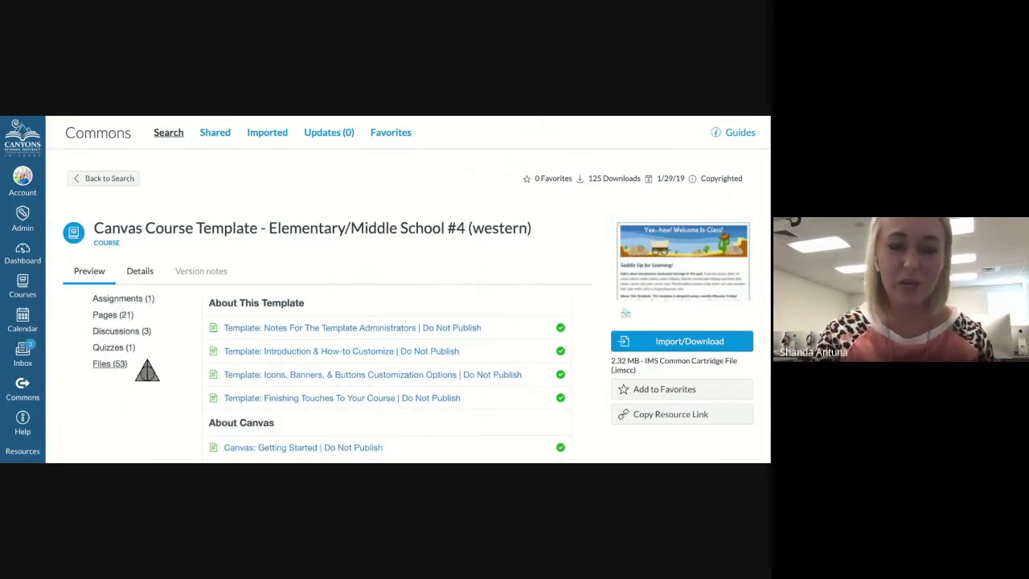
scroll(147, 367, down, 3)
scroll(147, 369, up, 2)
scroll(145, 367, up, 2)
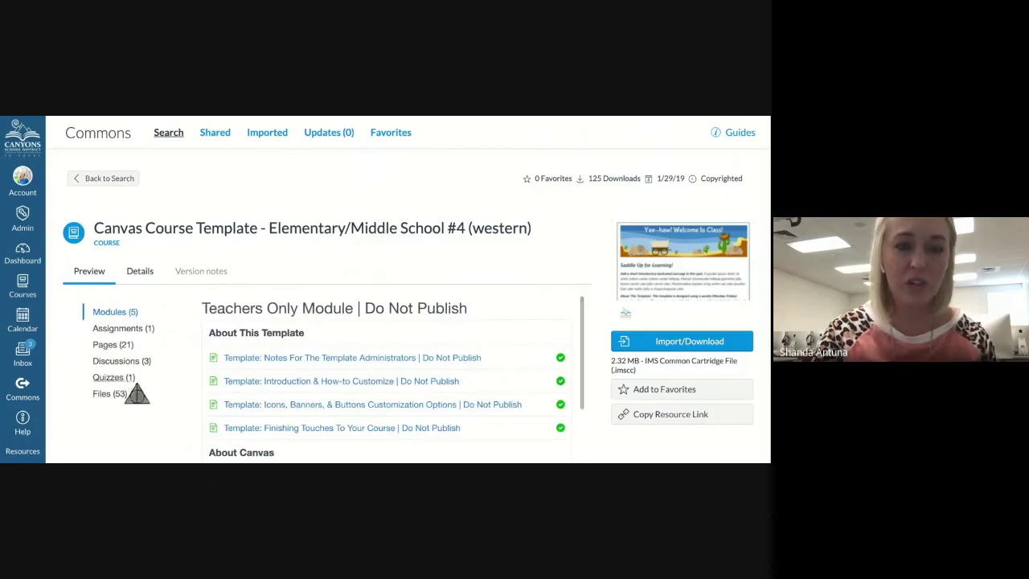
scroll(274, 395, down, 5)
scroll(273, 395, down, 4)
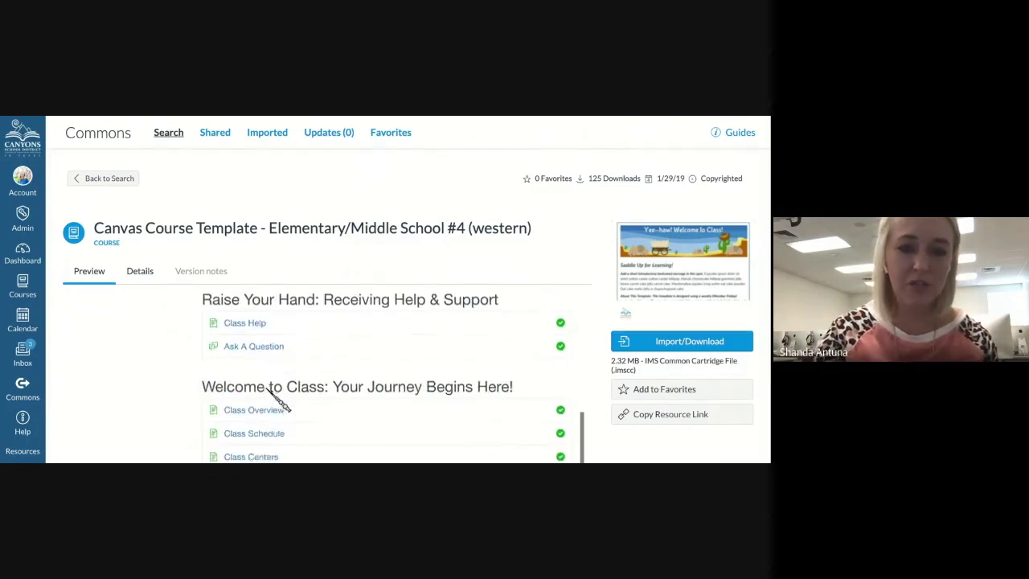
scroll(393, 369, down, 3)
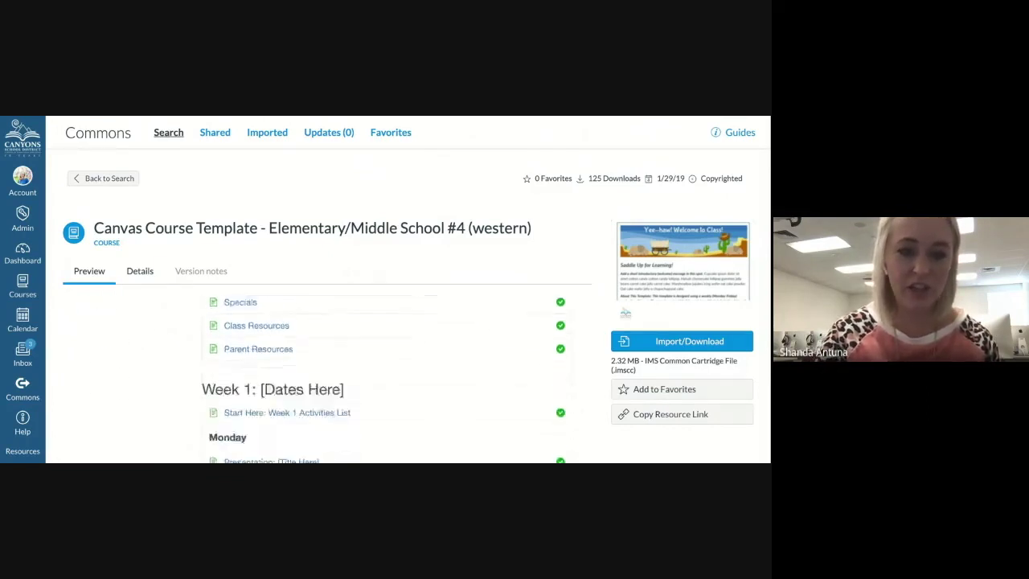
scroll(393, 374, up, 10)
scroll(386, 374, up, 2)
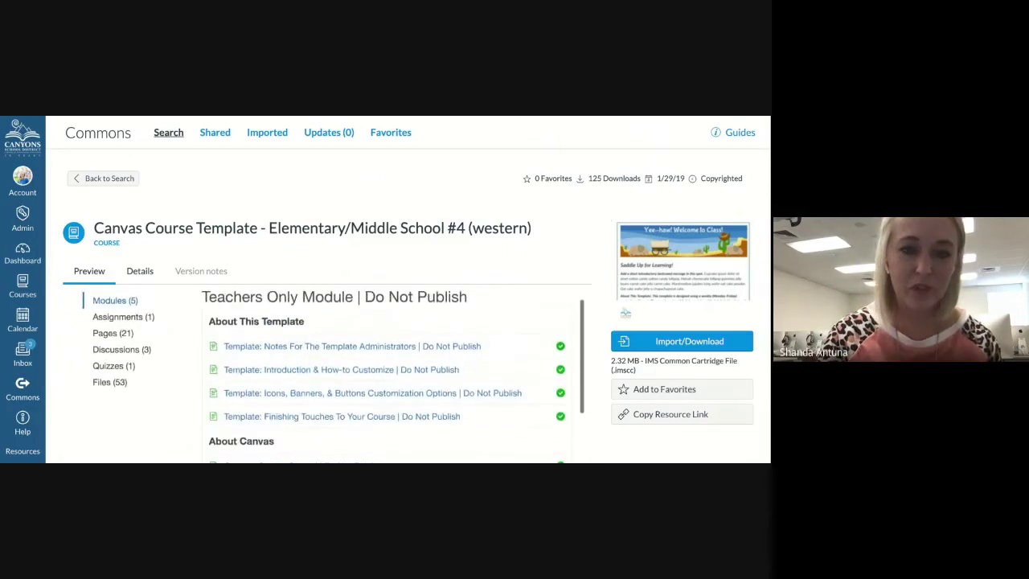
scroll(386, 374, down, 2)
scroll(333, 383, down, 2)
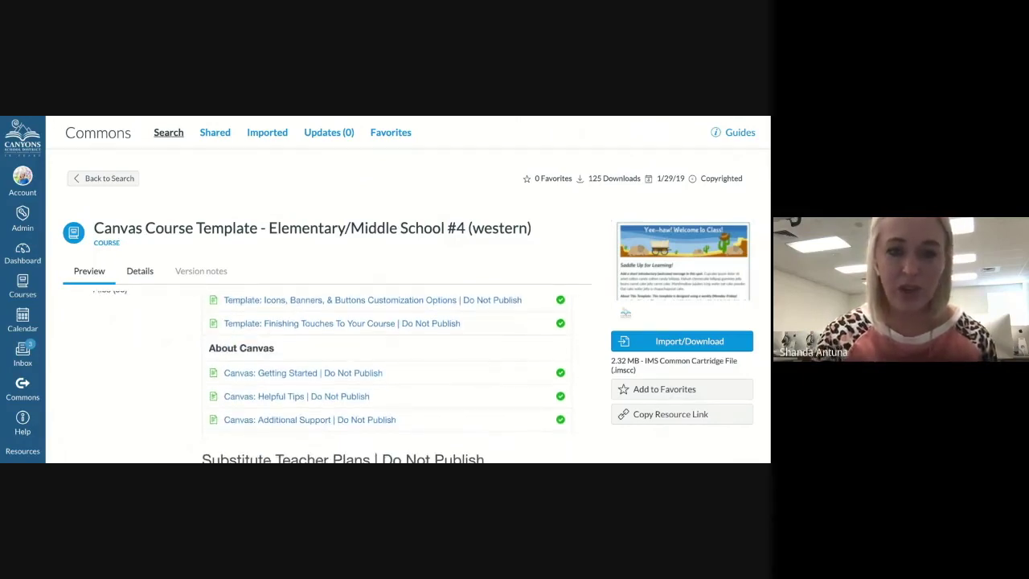
scroll(466, 390, down, 4)
scroll(471, 390, down, 4)
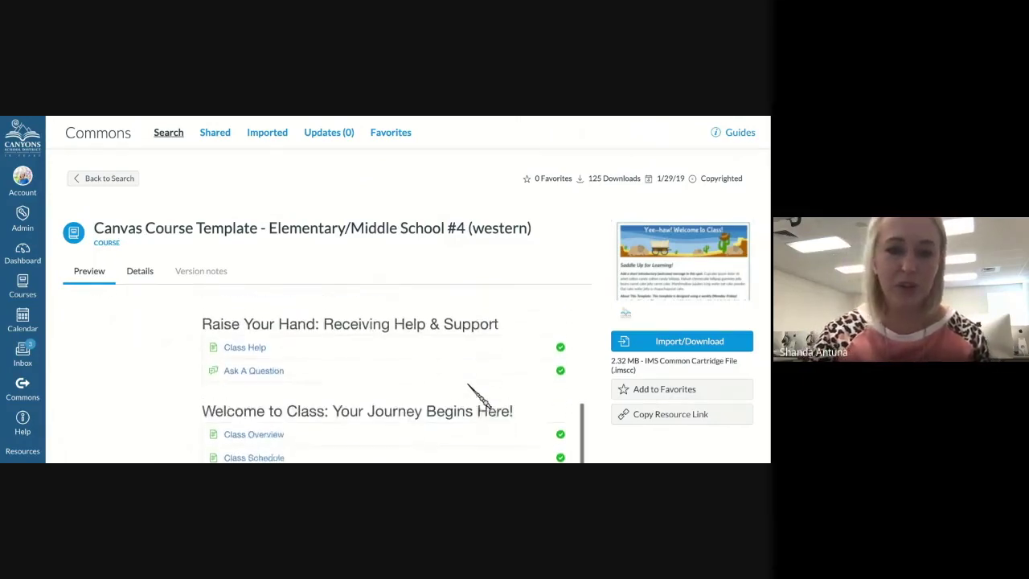
scroll(471, 391, up, 3)
scroll(471, 391, down, 2)
scroll(471, 390, down, 5)
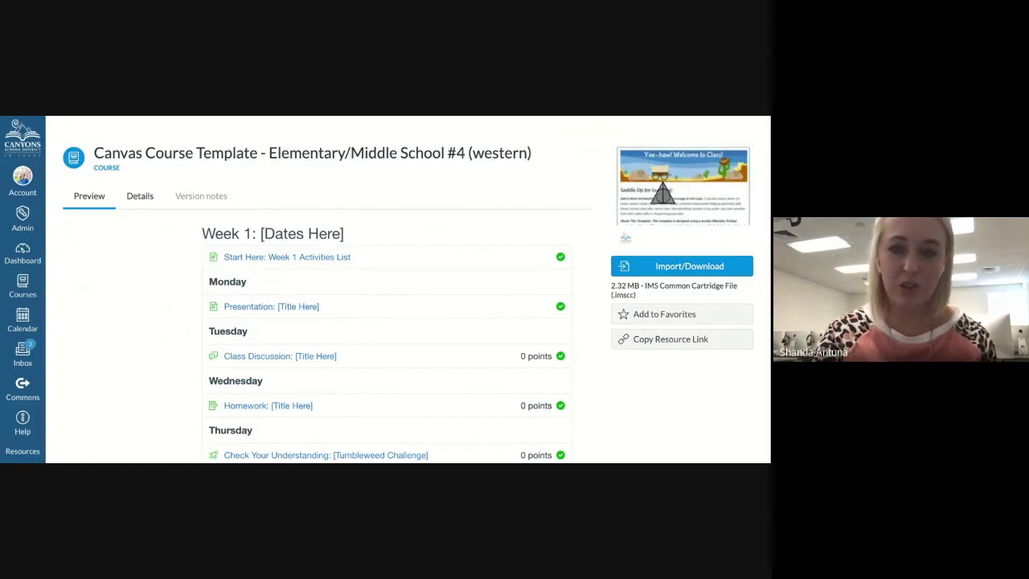
scroll(341, 272, down, 5)
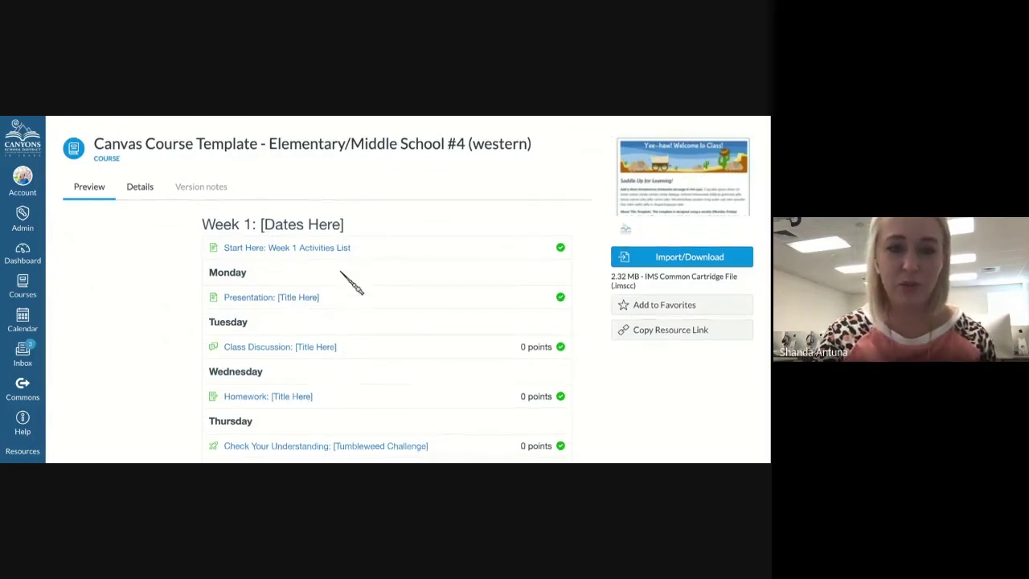
scroll(341, 272, up, 10)
scroll(352, 282, up, 5)
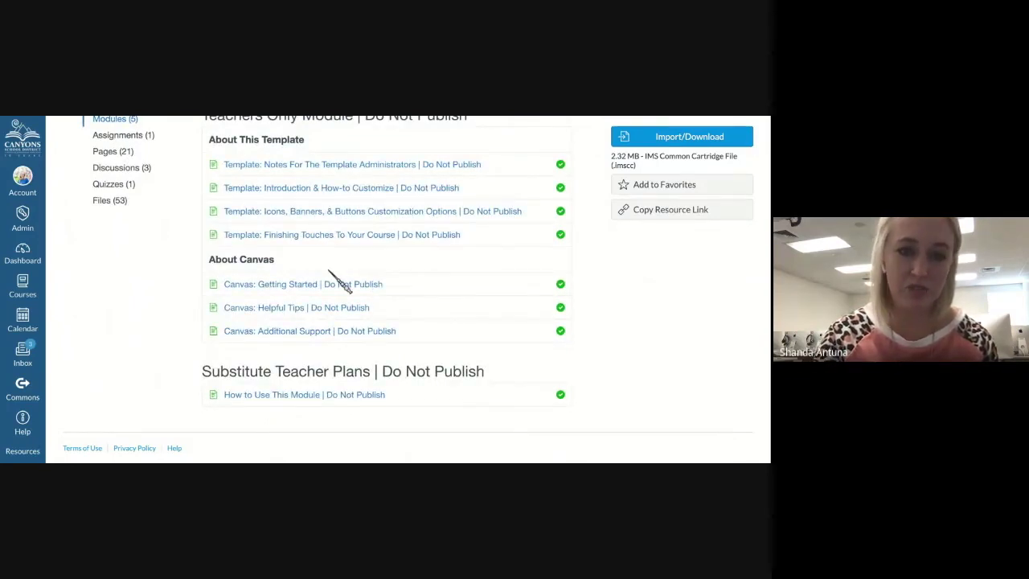
scroll(405, 267, up, 3)
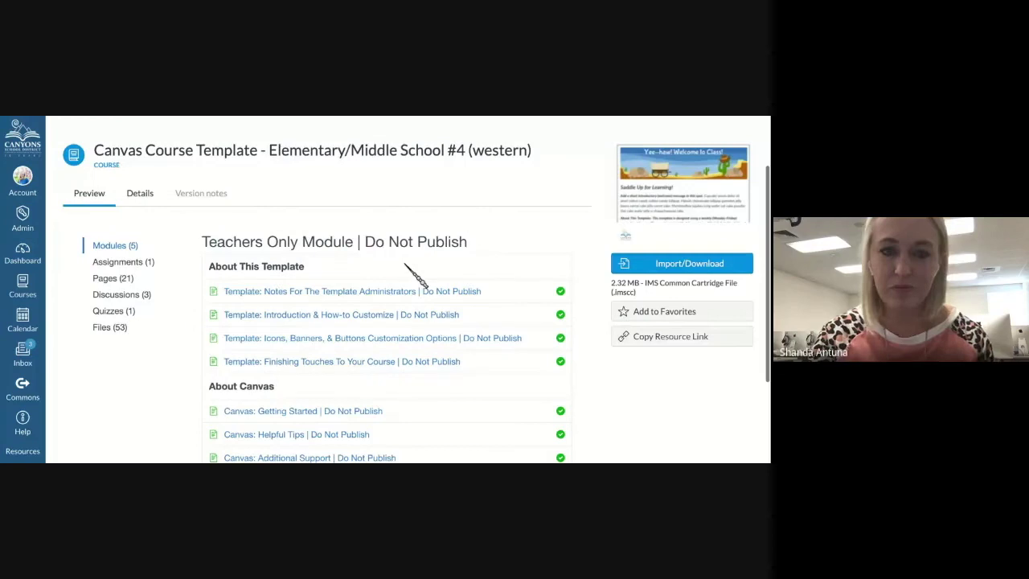
- Start importing the western template, look through the available destination courses and go to the course search
click(678, 266)
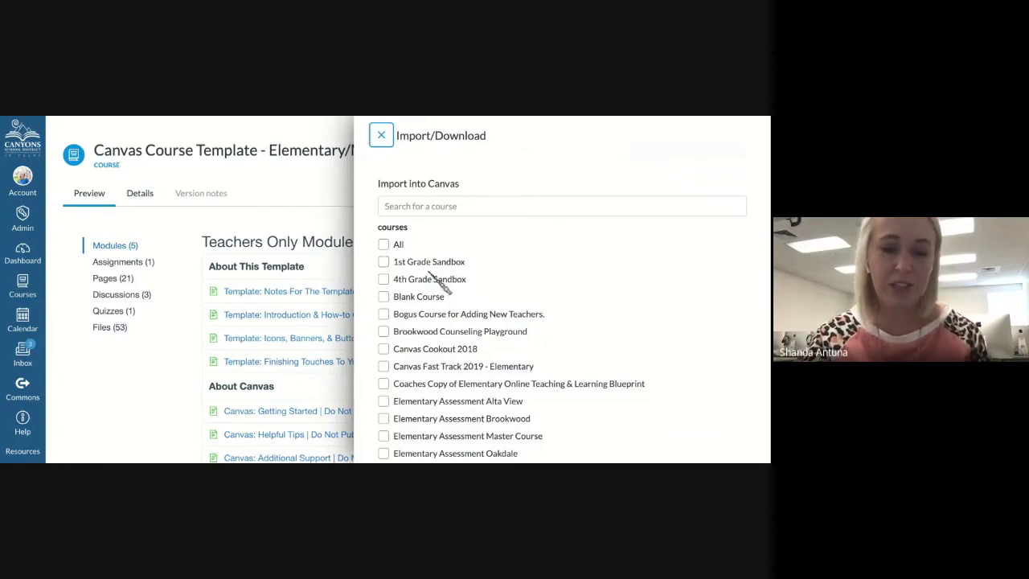
scroll(486, 321, down, 5)
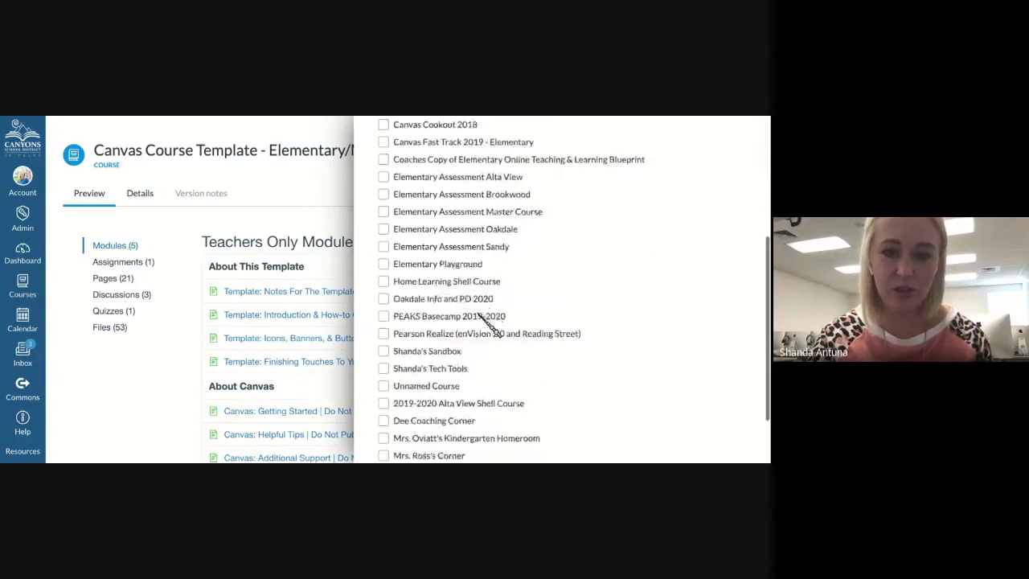
scroll(487, 321, up, 5)
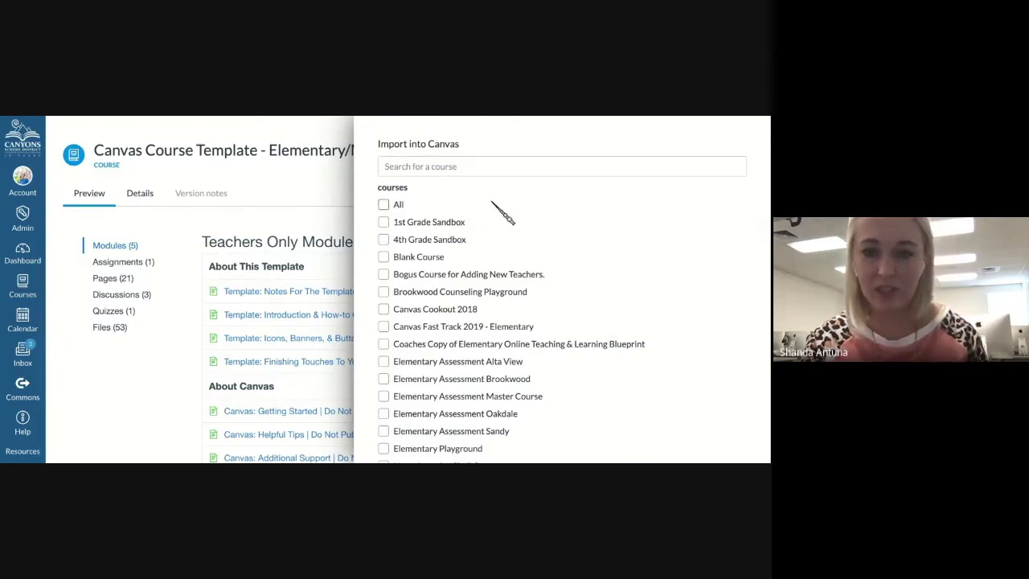
click(426, 166)
text(te)
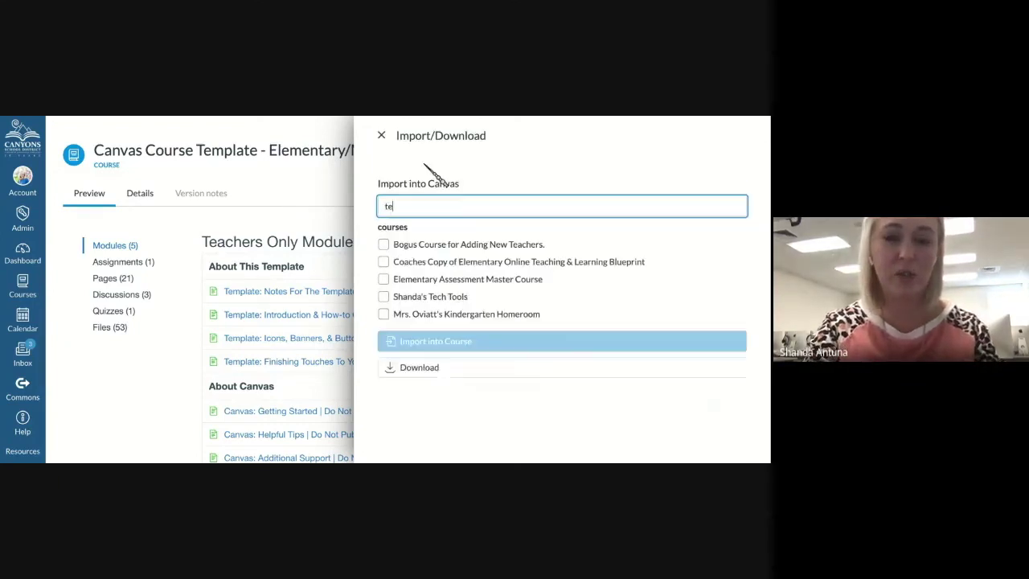
text(c)
key(BackSpace)
key(BackSpace)
key(BackSpace)
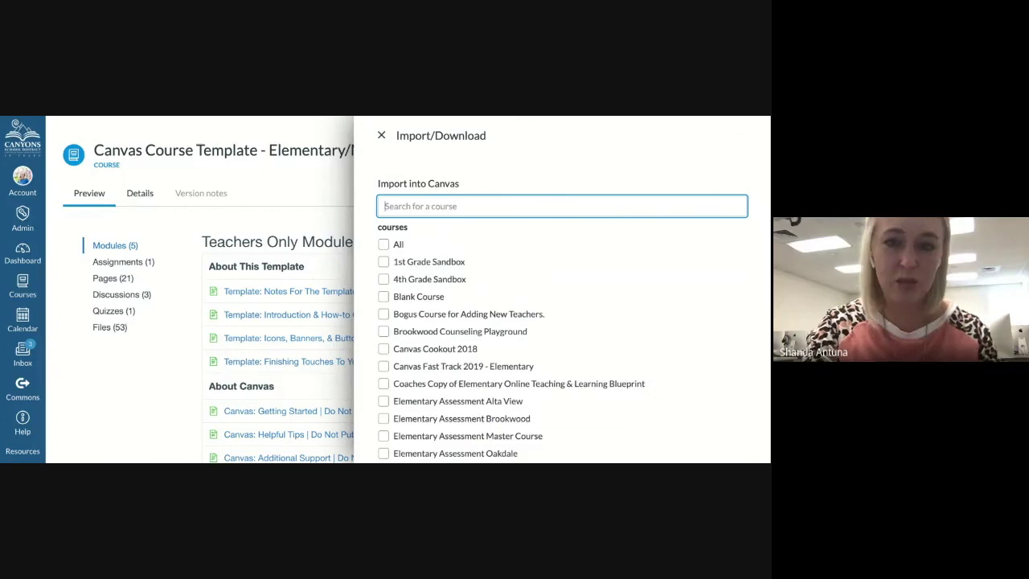
- Search the destination courses for "bog" and import the template into Bogus Course for Adding New Teachers
text(bog)
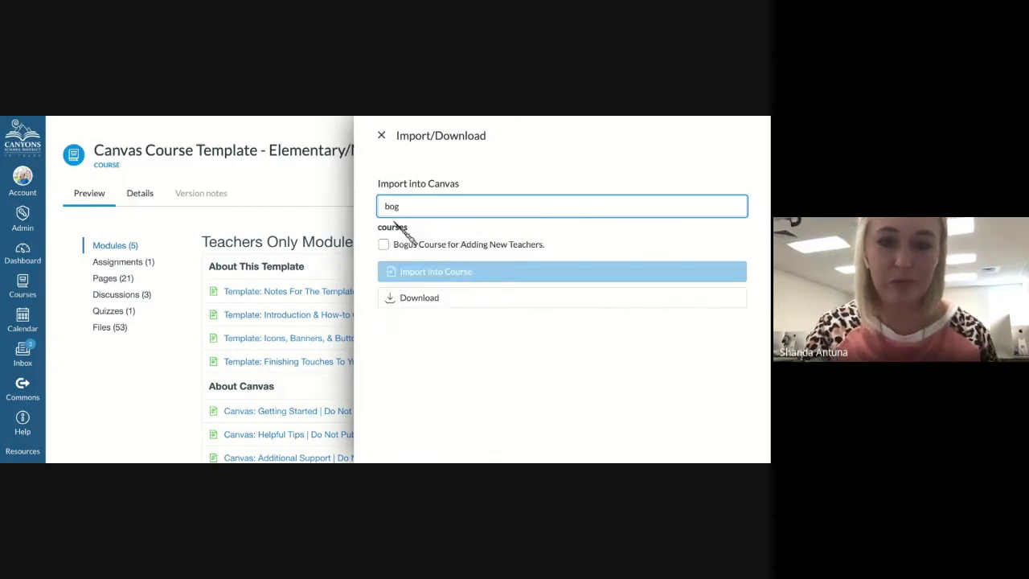
click(383, 244)
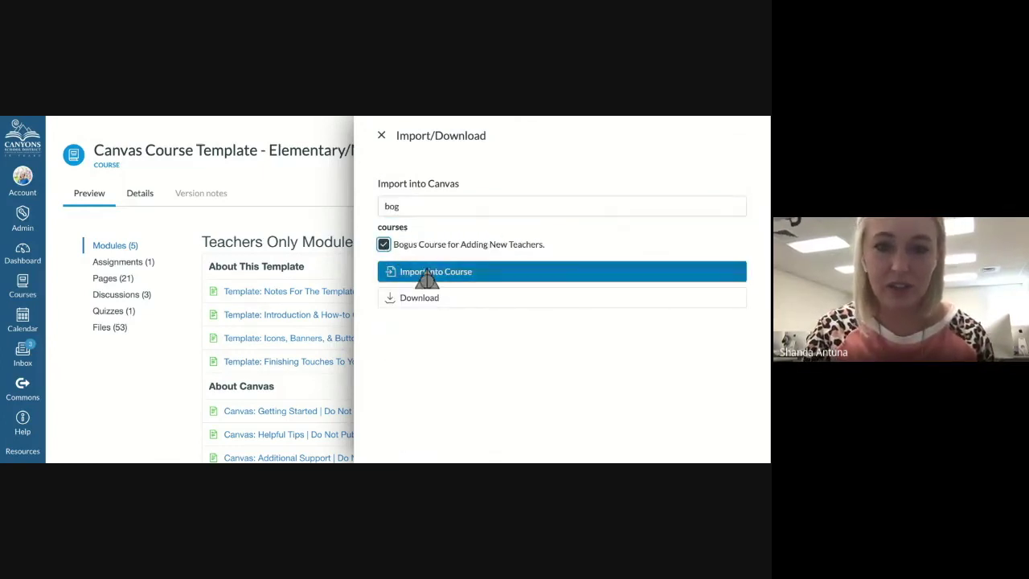
click(572, 271)
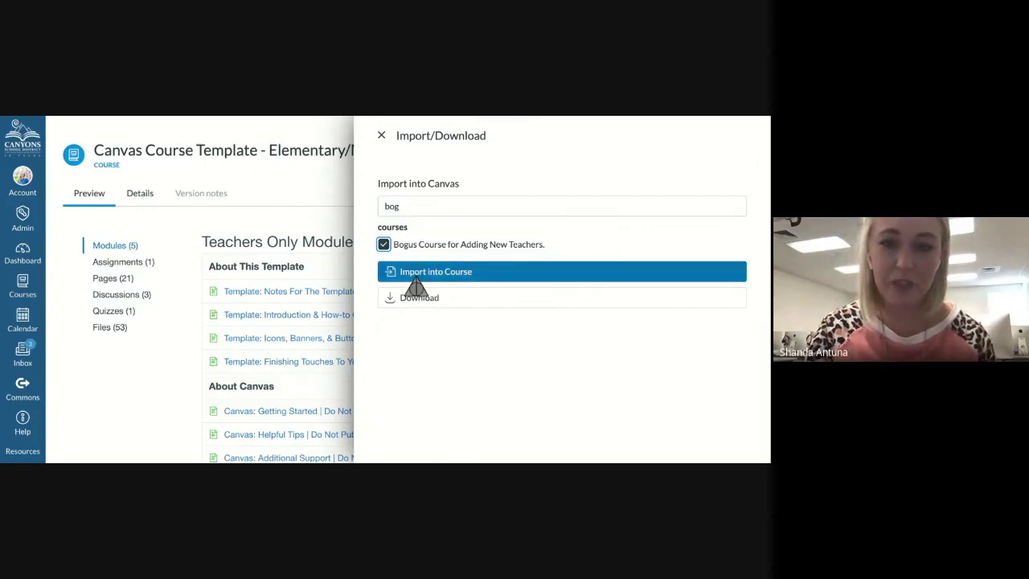
click(422, 277)
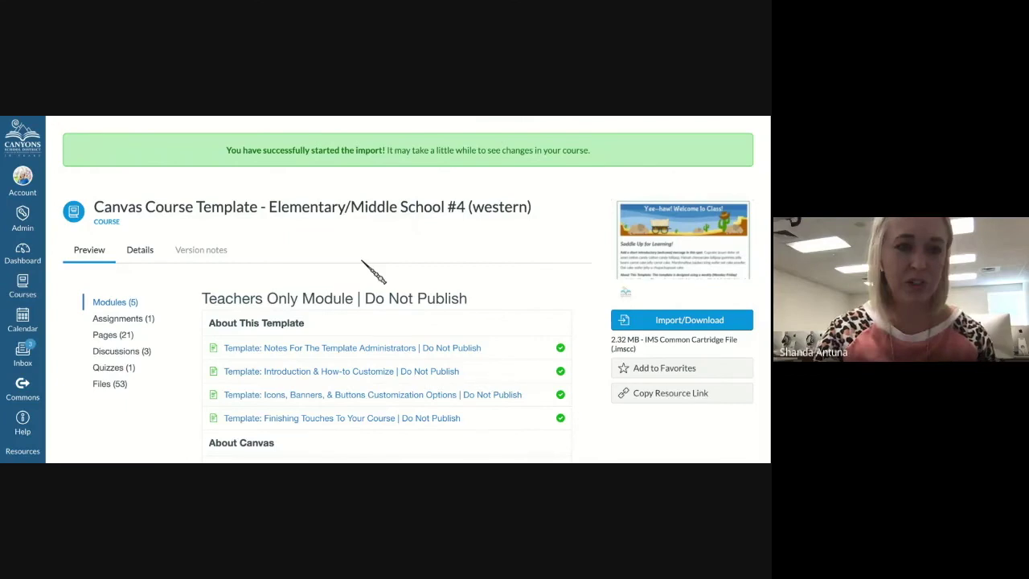
- Return to the dashboard and open Bogus Course for Adding New Teachers from the unpublished courses
scroll(368, 271, down, 5)
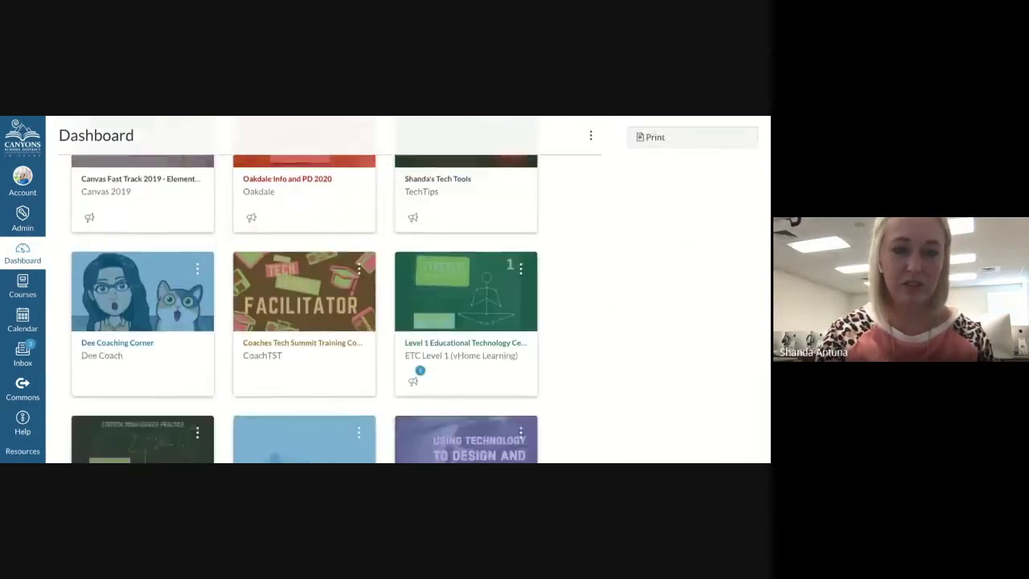
scroll(367, 308, down, 5)
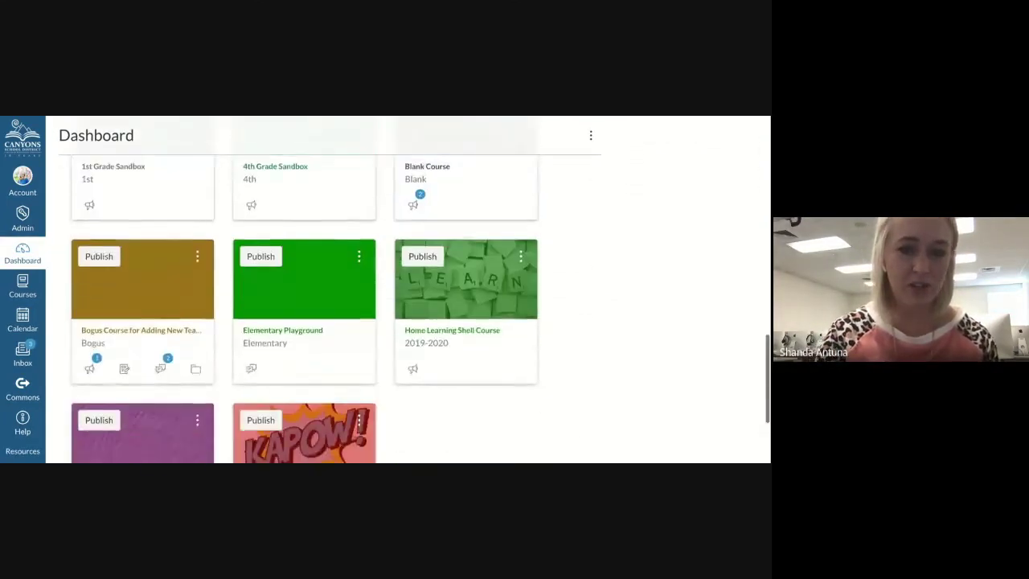
scroll(128, 239, down, 1)
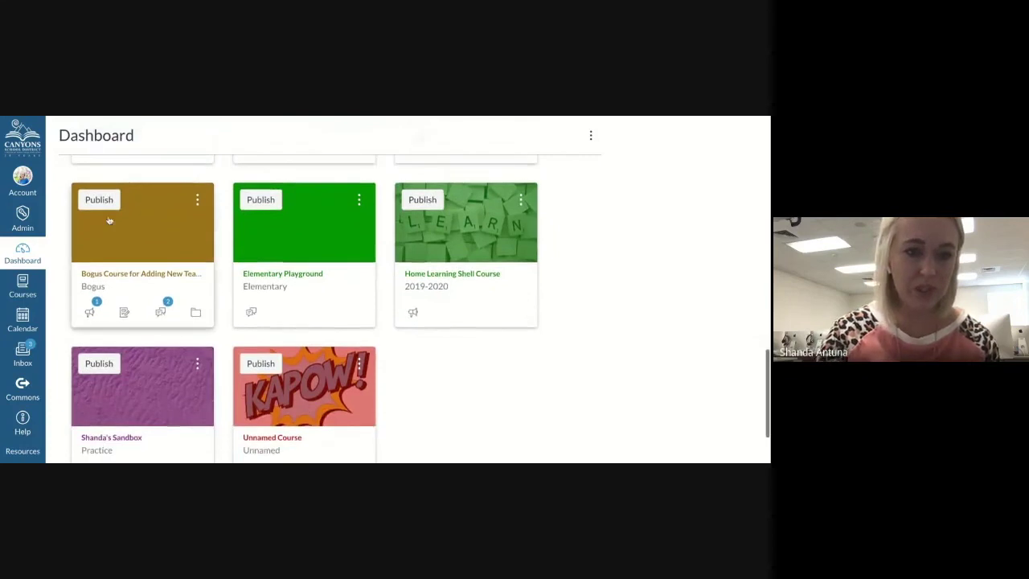
click(144, 247)
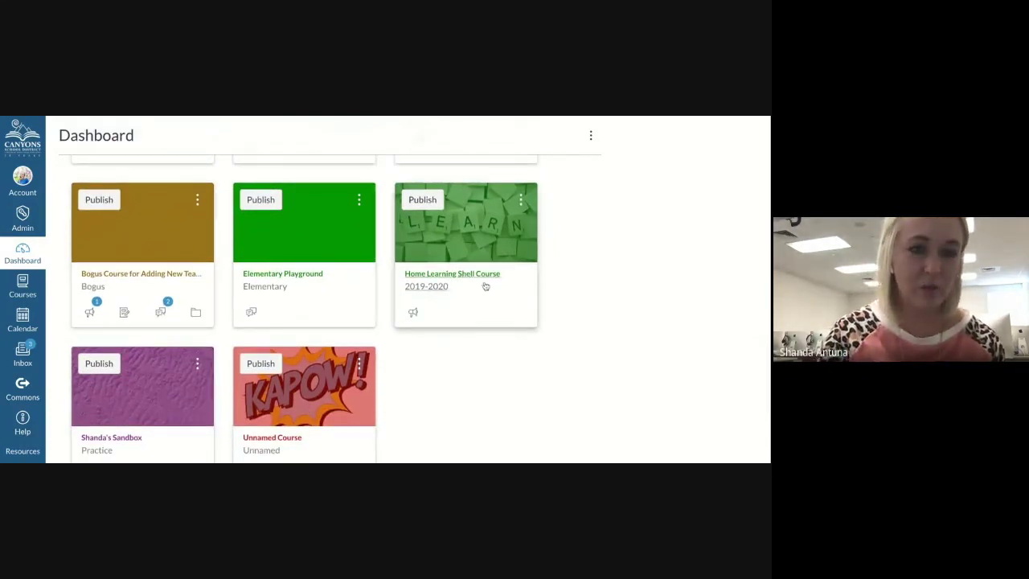
scroll(292, 310, down, 3)
scroll(107, 183, up, 1)
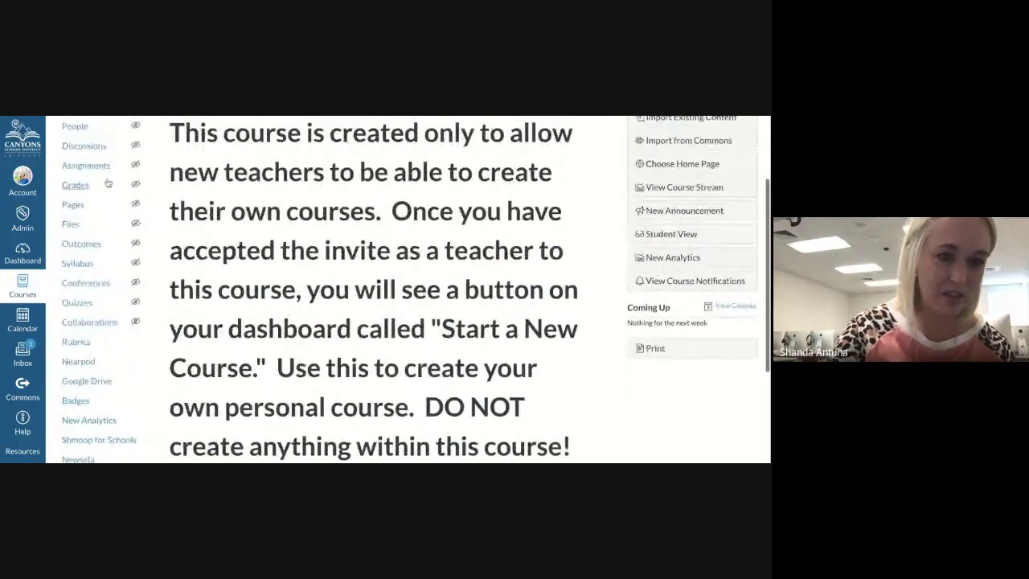
scroll(107, 183, up, 2)
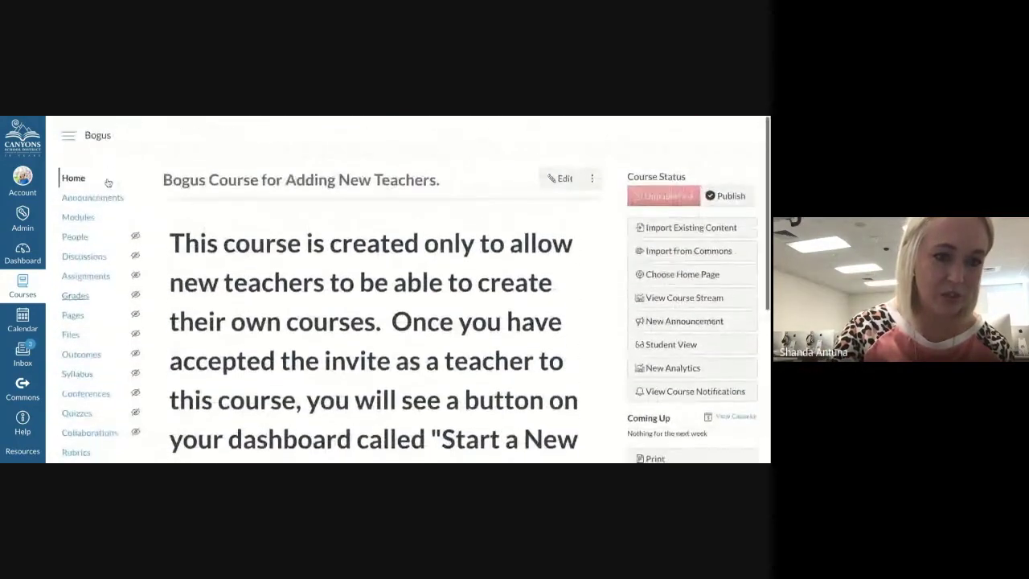
- Review the imported template modules in the Bogus course, from the teachers-only module through Week 1
click(72, 217)
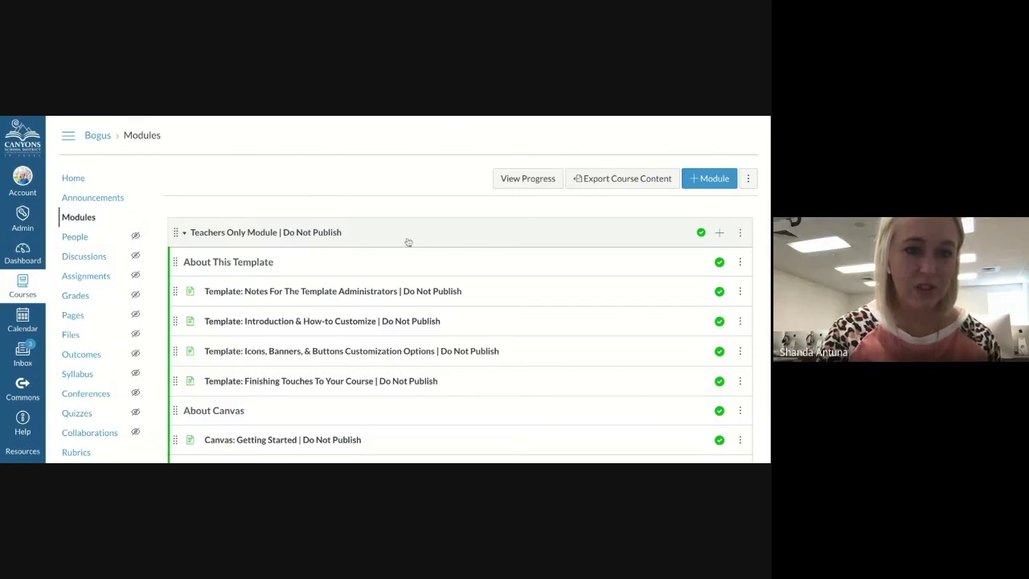
scroll(359, 224, down, 15)
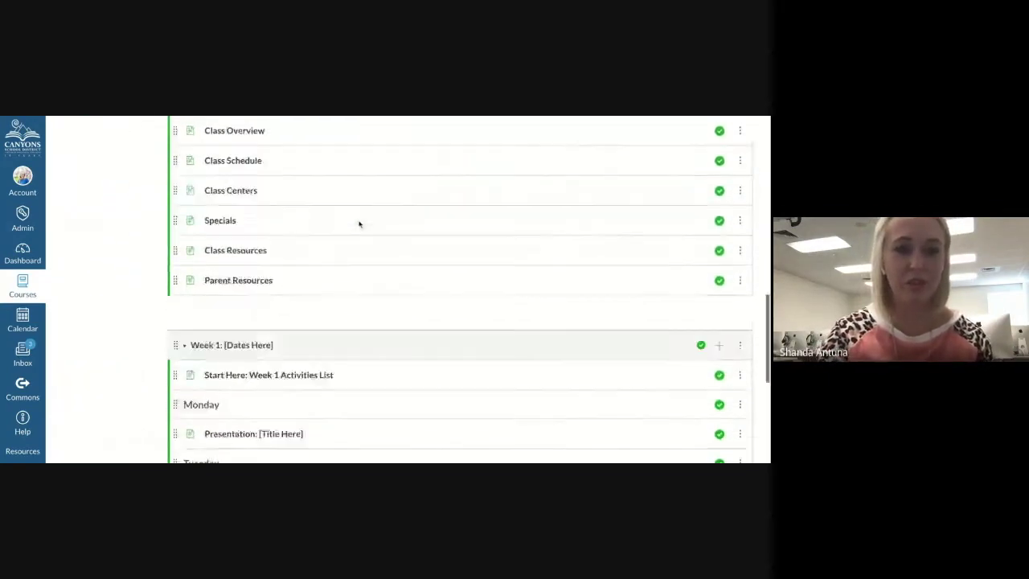
scroll(359, 221, up, 3)
scroll(359, 221, up, 15)
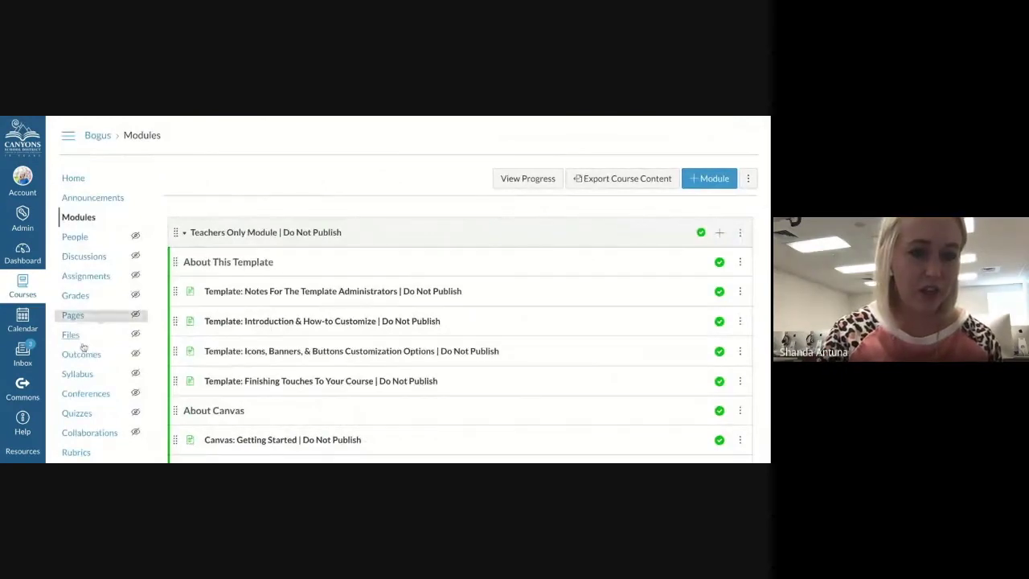
- Set the imported Home Page as the Bogus course's front page and go to the course home
click(73, 317)
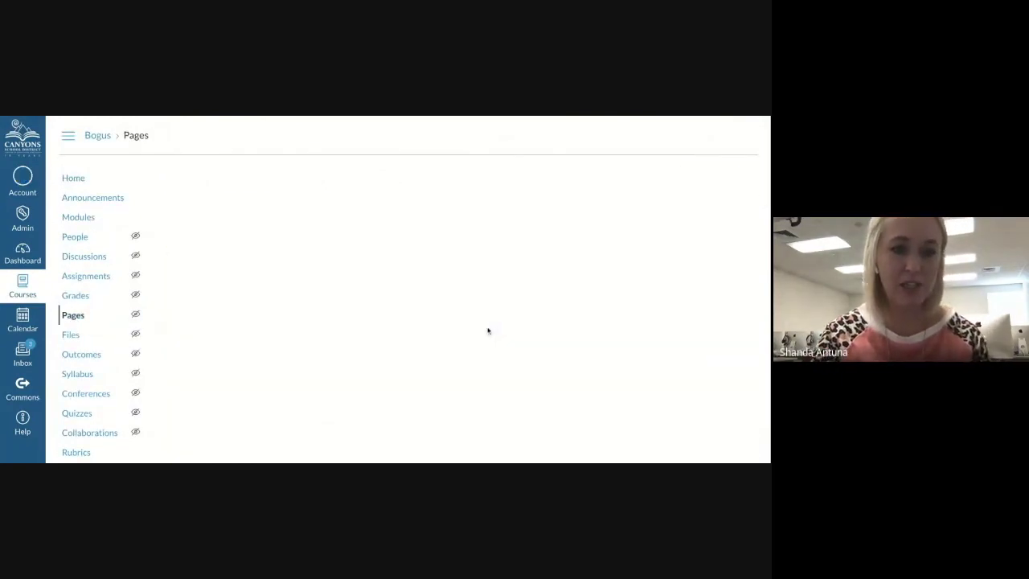
click(183, 179)
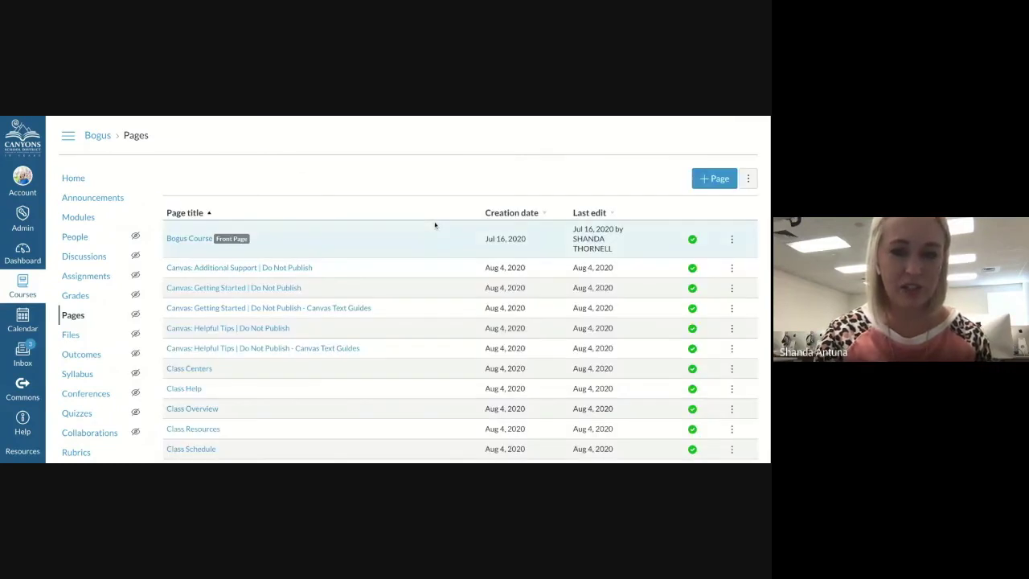
scroll(434, 225, down, 4)
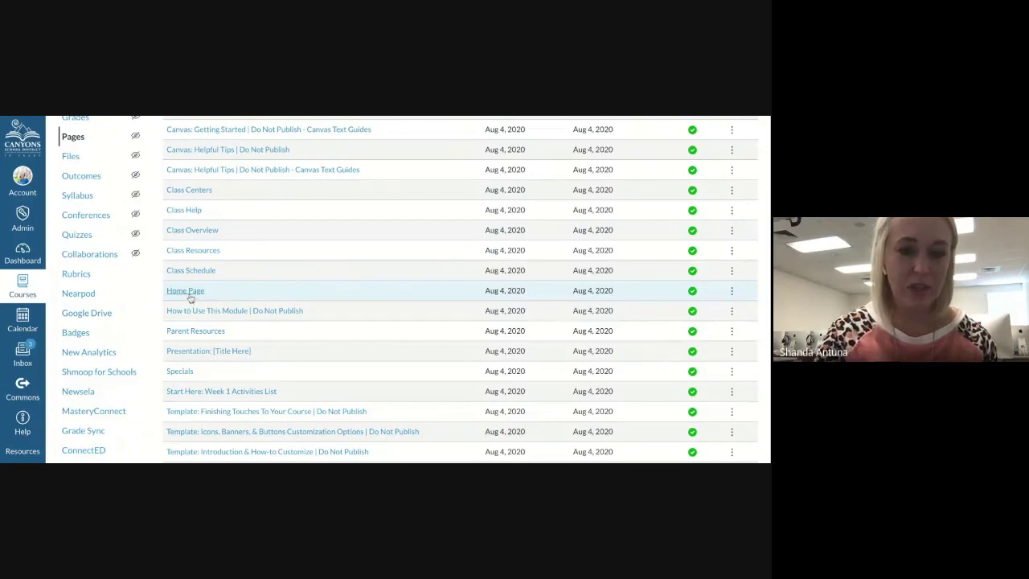
click(731, 292)
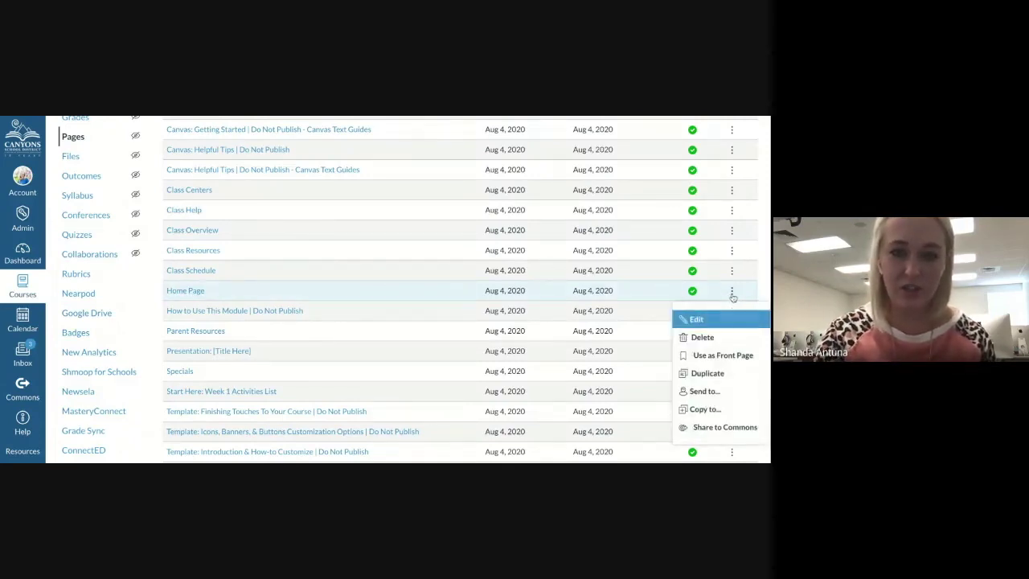
click(708, 360)
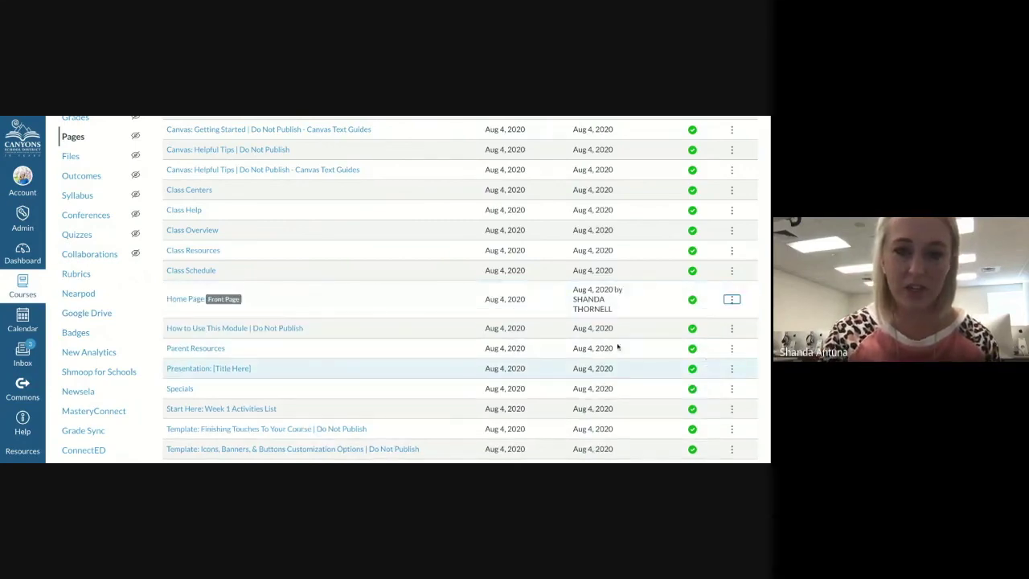
scroll(269, 316, up, 3)
click(144, 171)
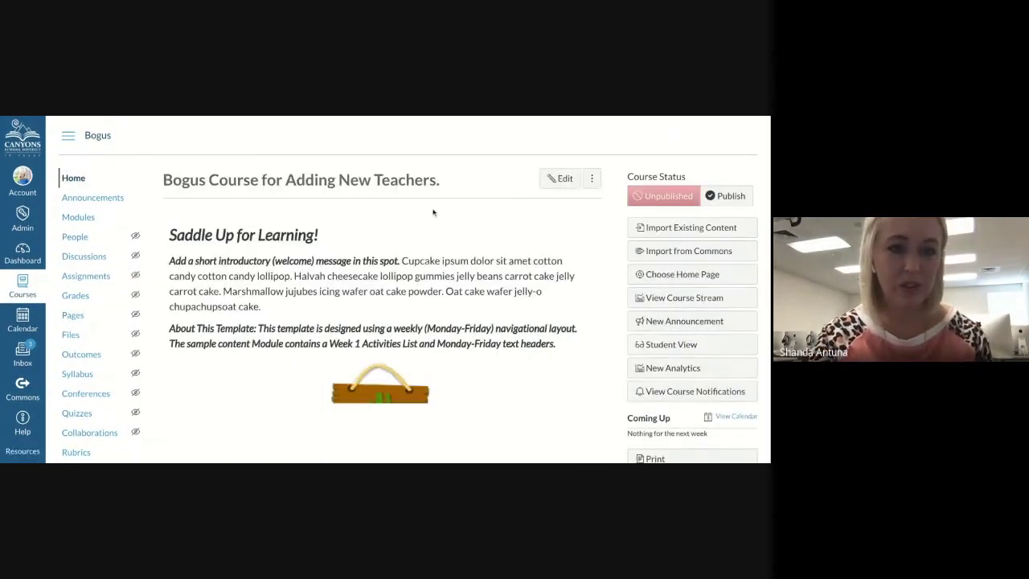
- Examine the new western homepage, including its banner, welcome text and all the sign-shaped navigation buttons
scroll(431, 324, down, 5)
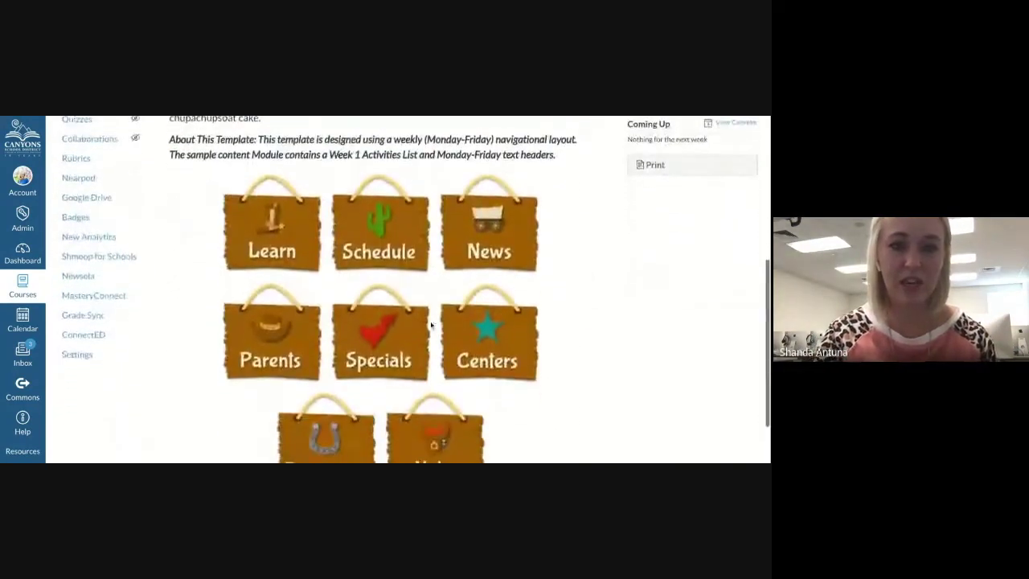
scroll(430, 324, up, 5)
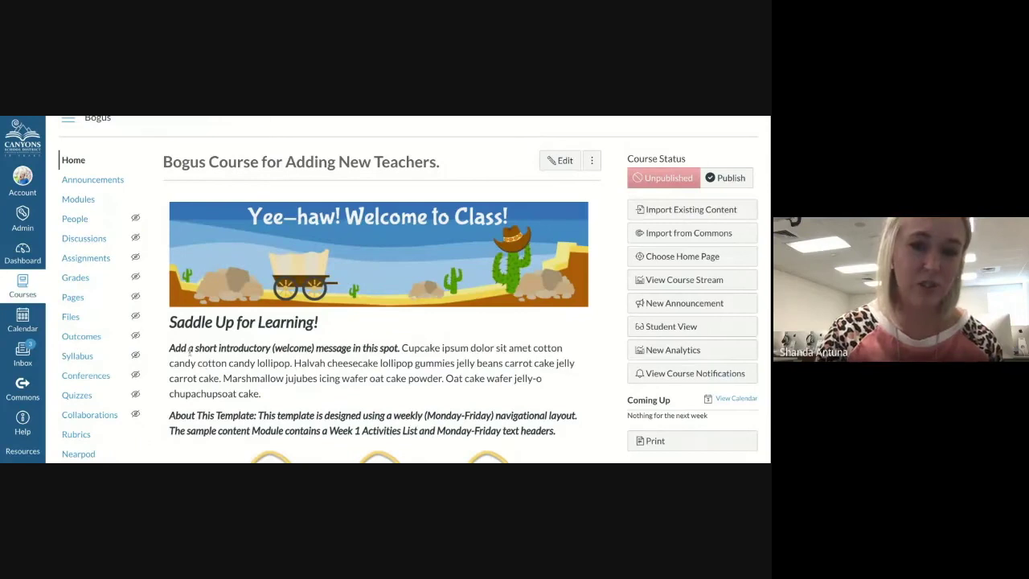
scroll(371, 348, down, 2)
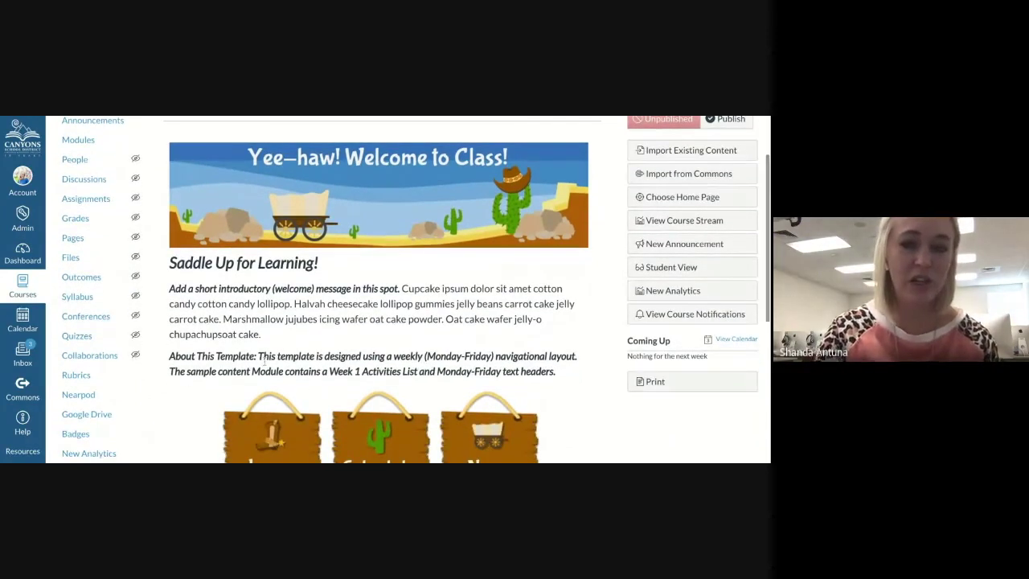
scroll(399, 368, down, 2)
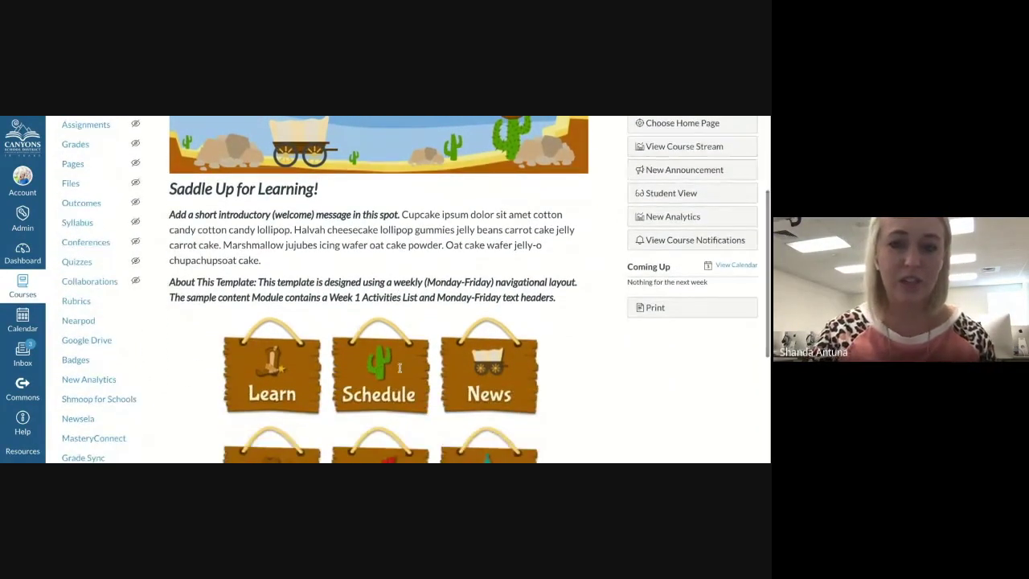
scroll(255, 368, down, 5)
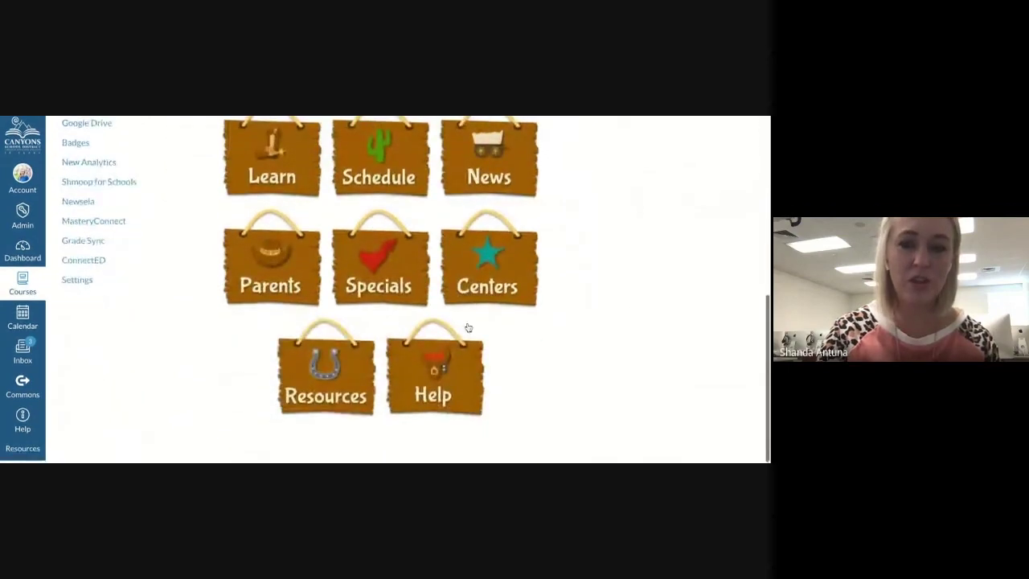
scroll(258, 204, up, 7)
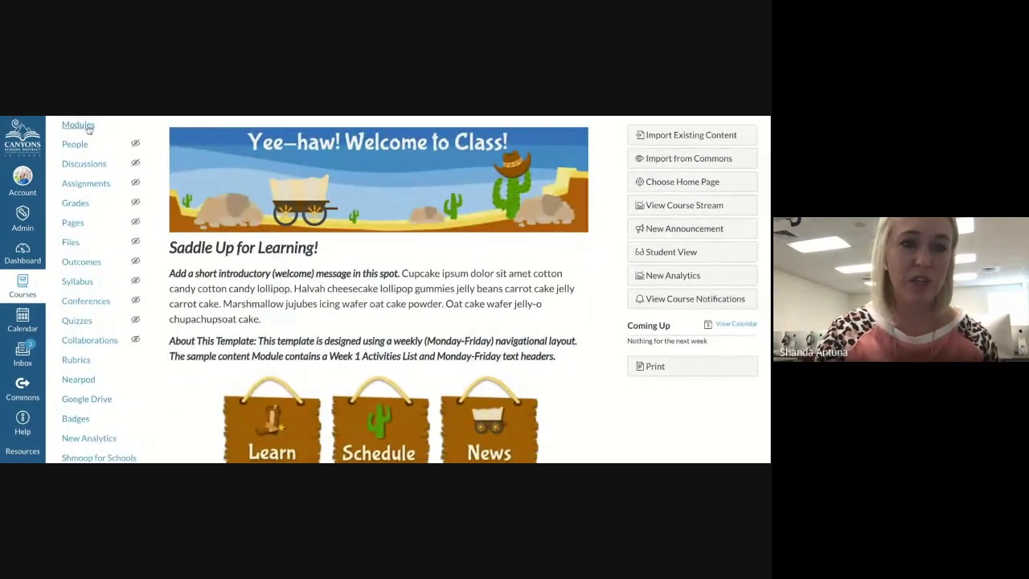
- Recheck the teachers-only template pages in the Bogus course's modules and return to the homepage to view it again
scroll(406, 250, down, 1)
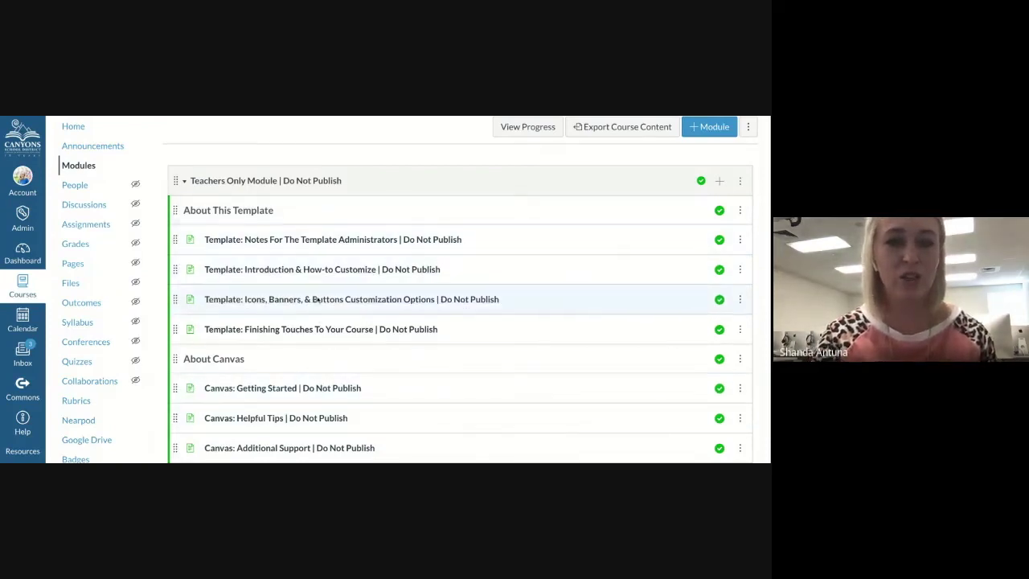
scroll(336, 301, up, 1)
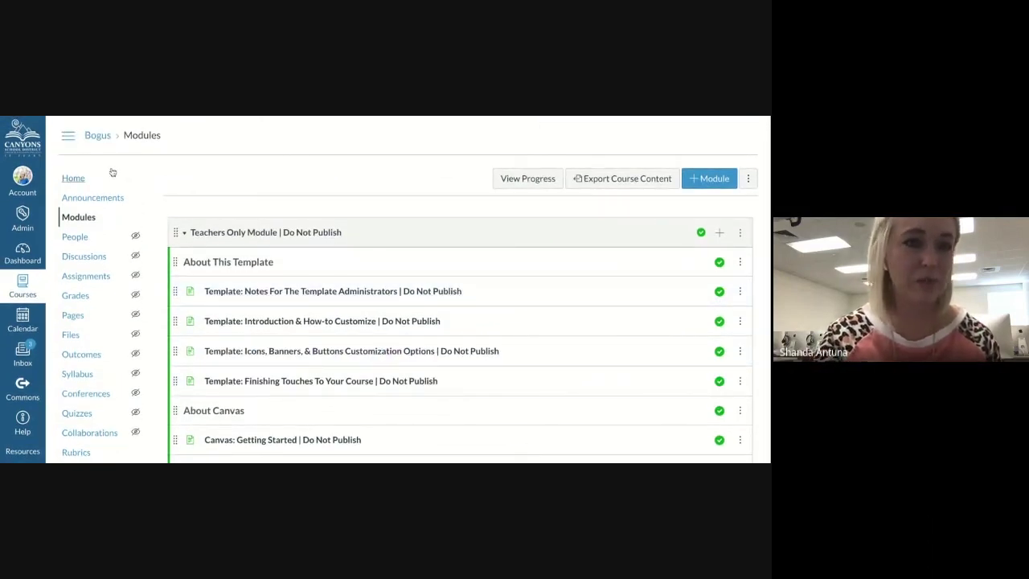
click(77, 178)
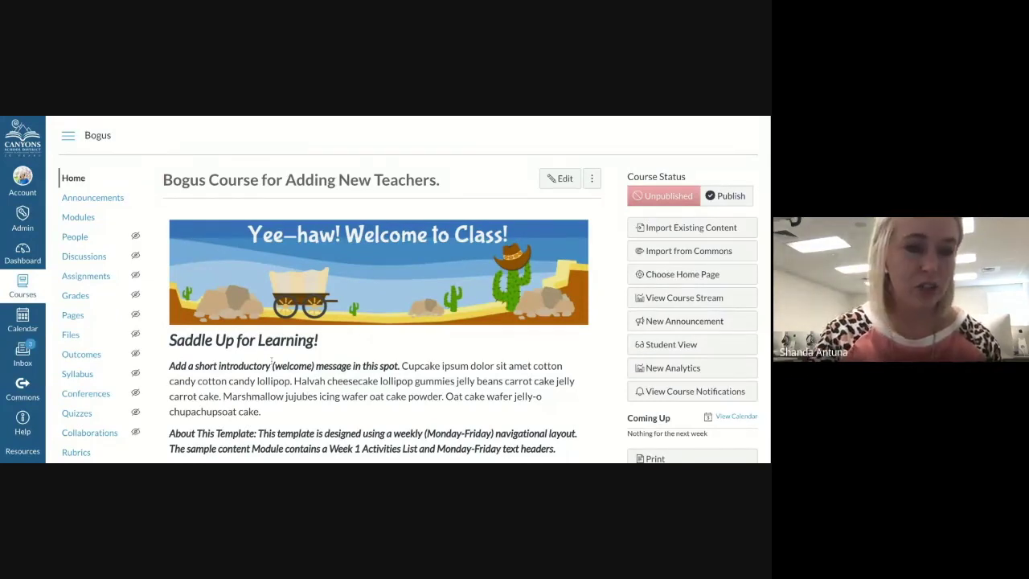
scroll(262, 355, down, 2)
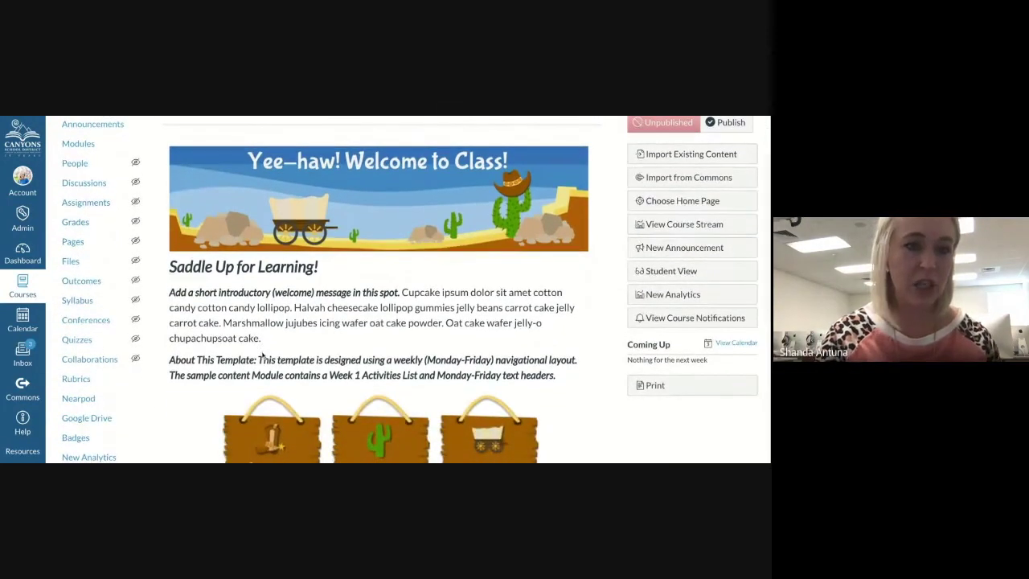
scroll(262, 355, down, 1)
scroll(407, 290, up, 3)
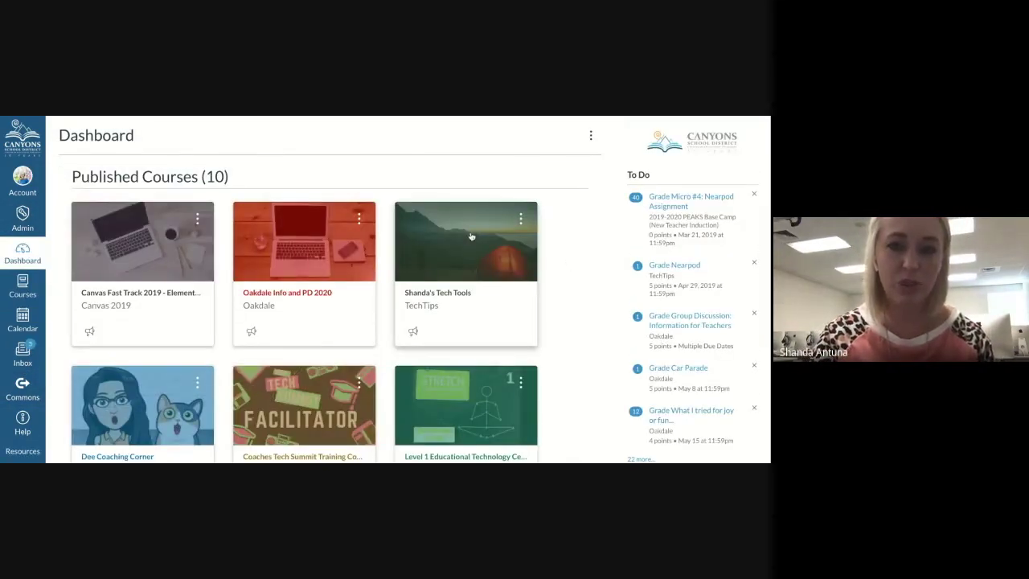
- Open the TechTips course from the dashboard, look over its homepage and go to its modules
click(471, 236)
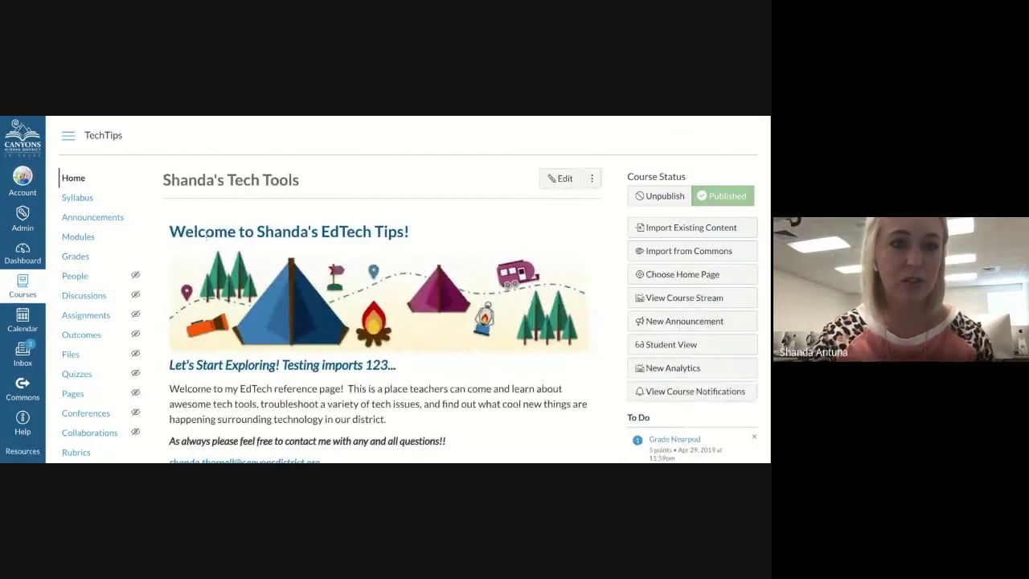
scroll(190, 240, down, 3)
scroll(189, 240, up, 4)
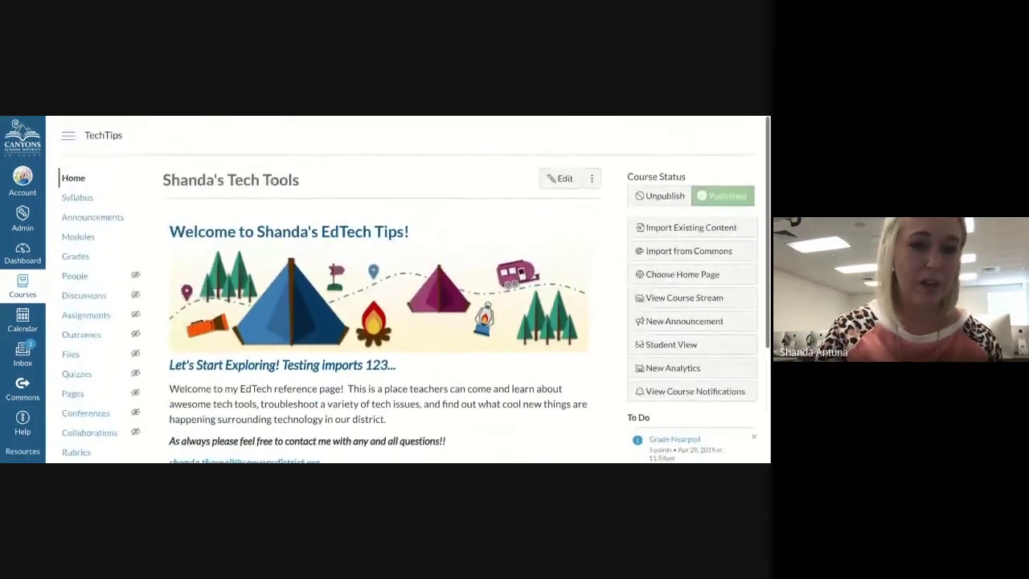
click(74, 239)
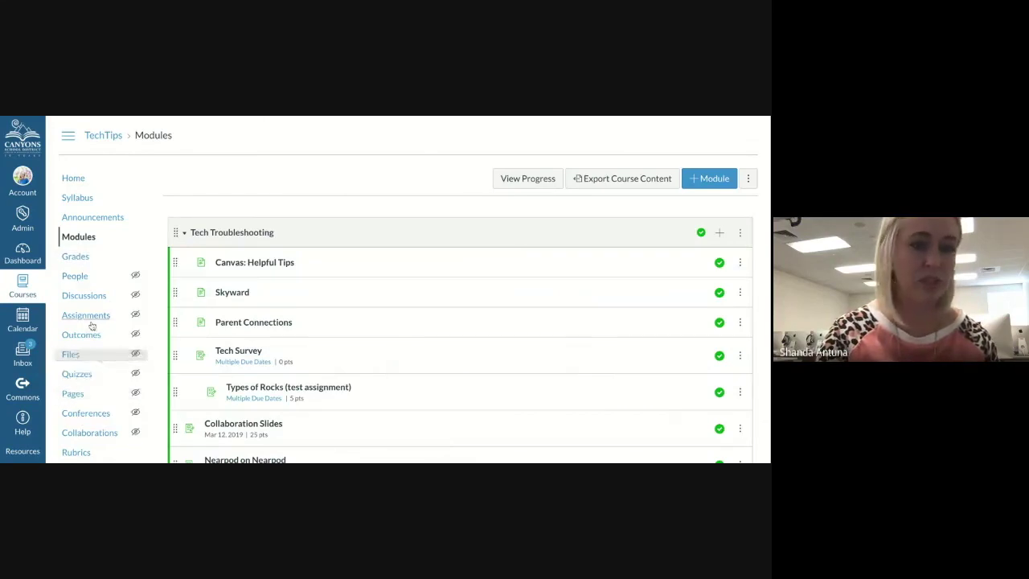
- Compare the available item options for Canvas: Helpful Tips, Tech Survey and Types of Rocks in the Tech Troubleshooting module
click(740, 264)
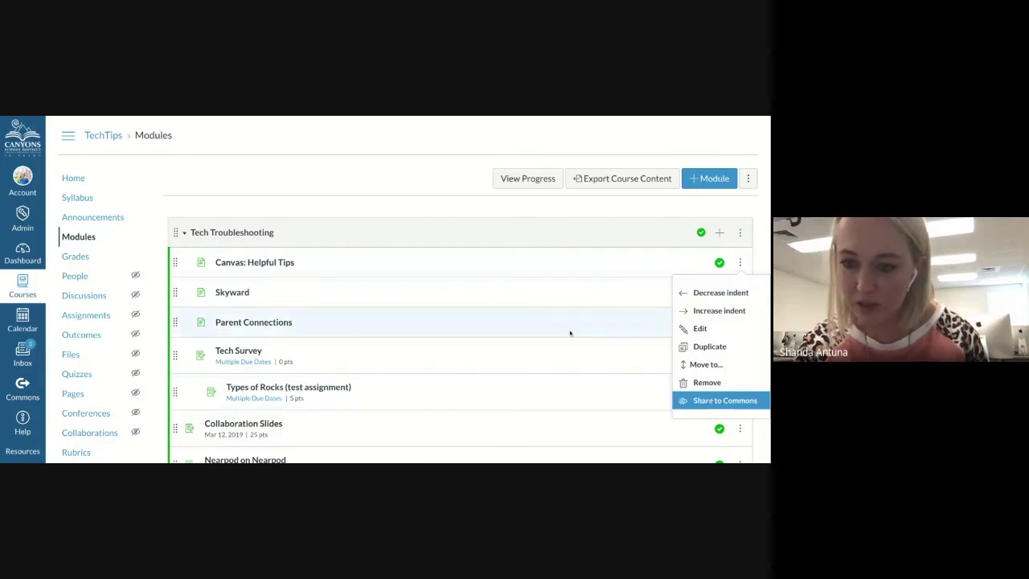
click(581, 255)
scroll(581, 255, down, 3)
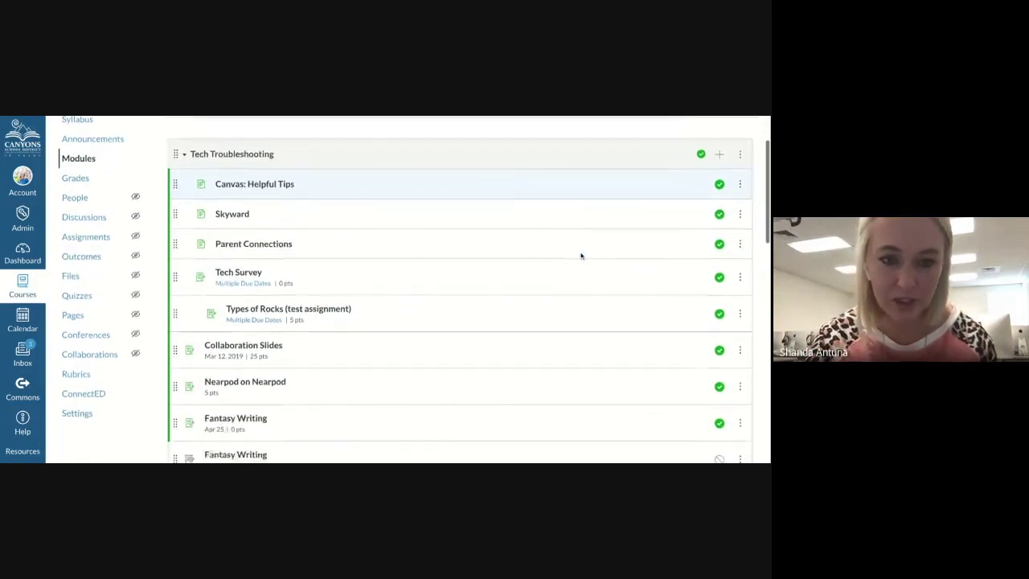
click(739, 259)
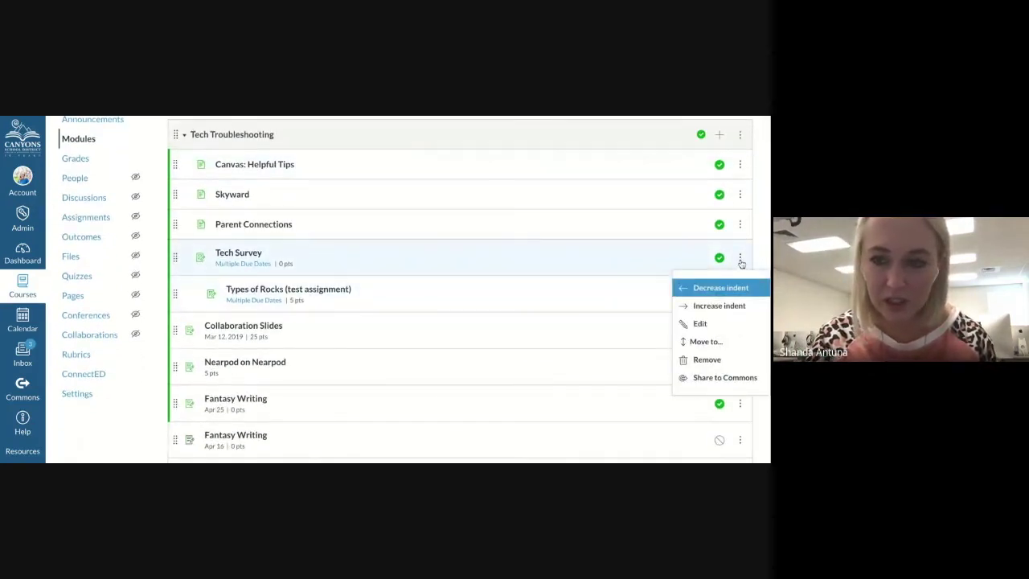
click(620, 252)
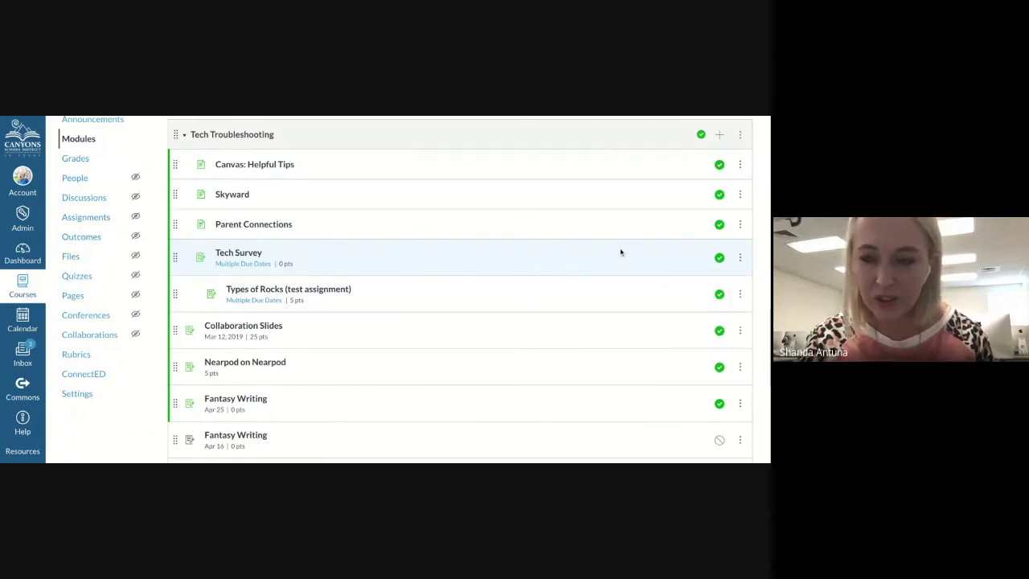
click(739, 295)
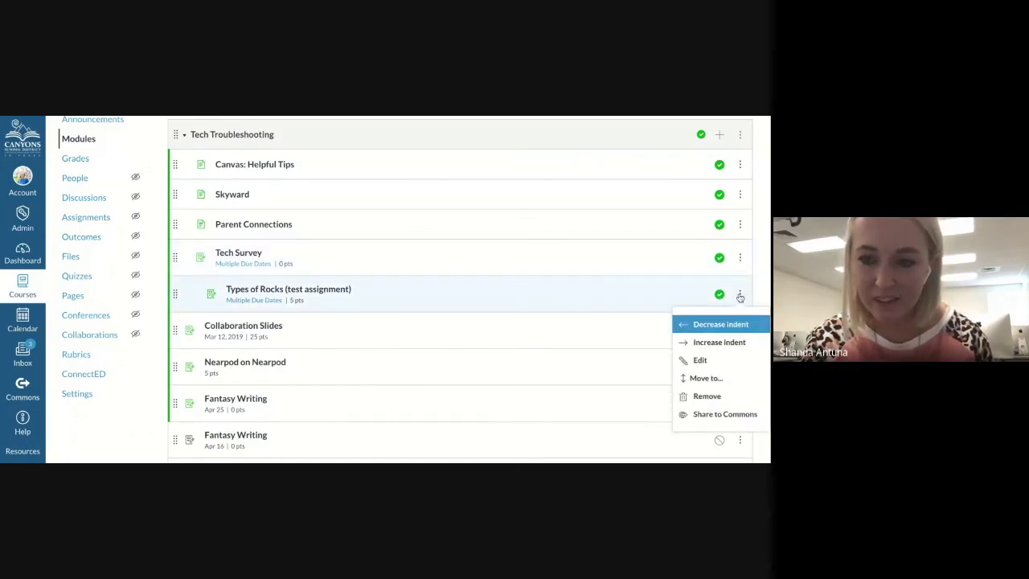
click(653, 253)
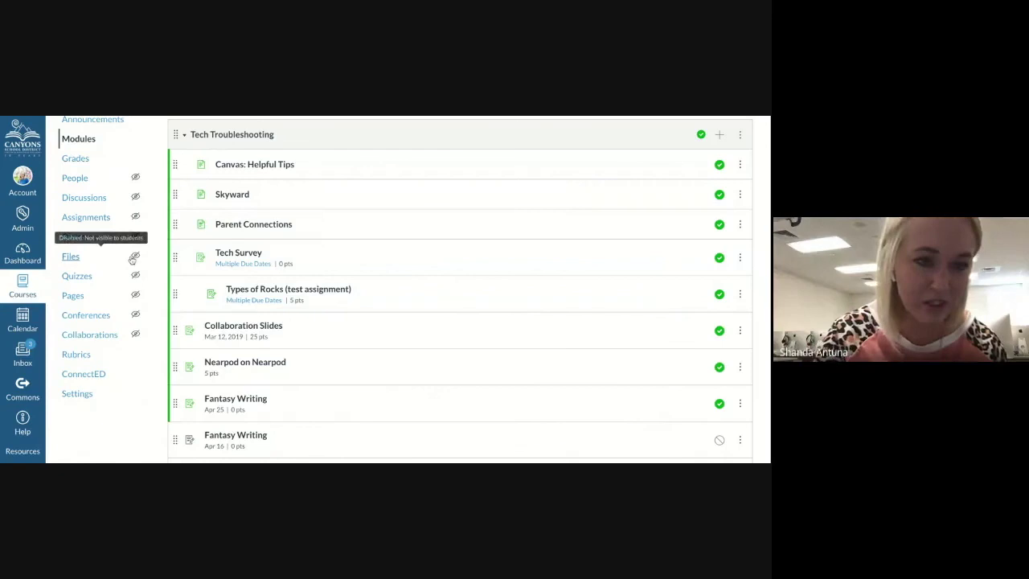
- Go to the TechTips course's quizzes and send the Tech IQ quiz to a colleague, looked up by first name
click(71, 275)
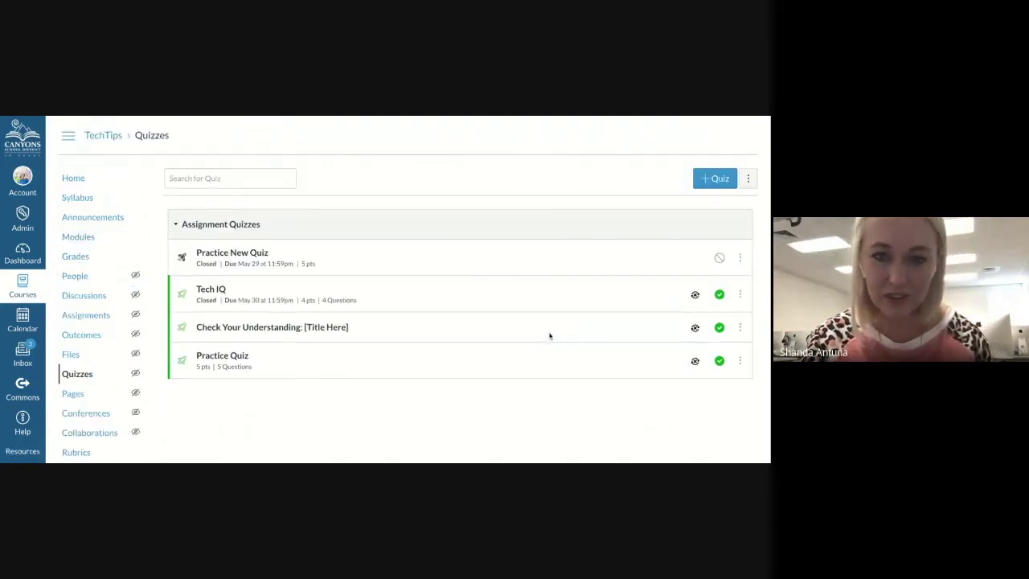
click(739, 295)
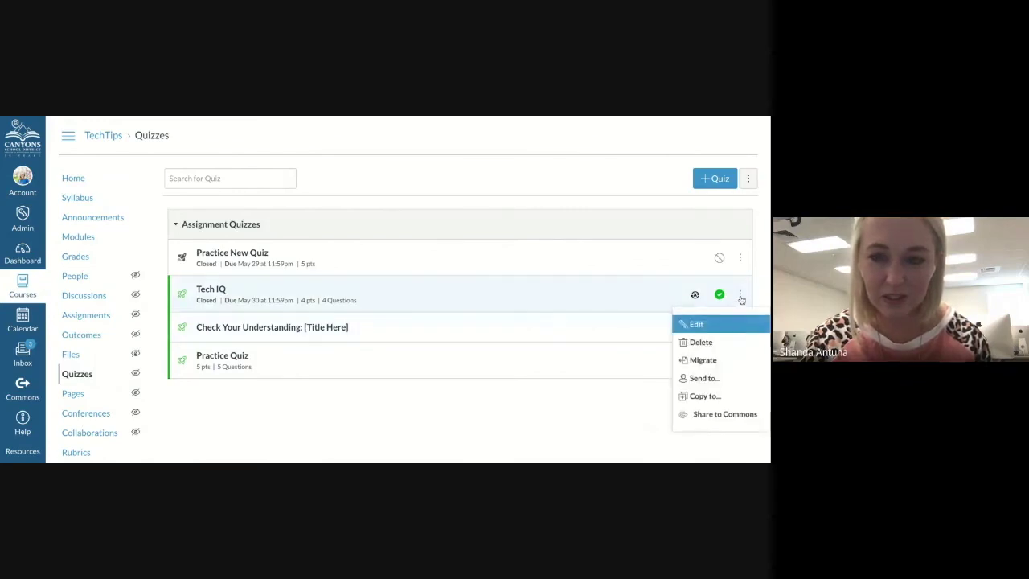
click(704, 379)
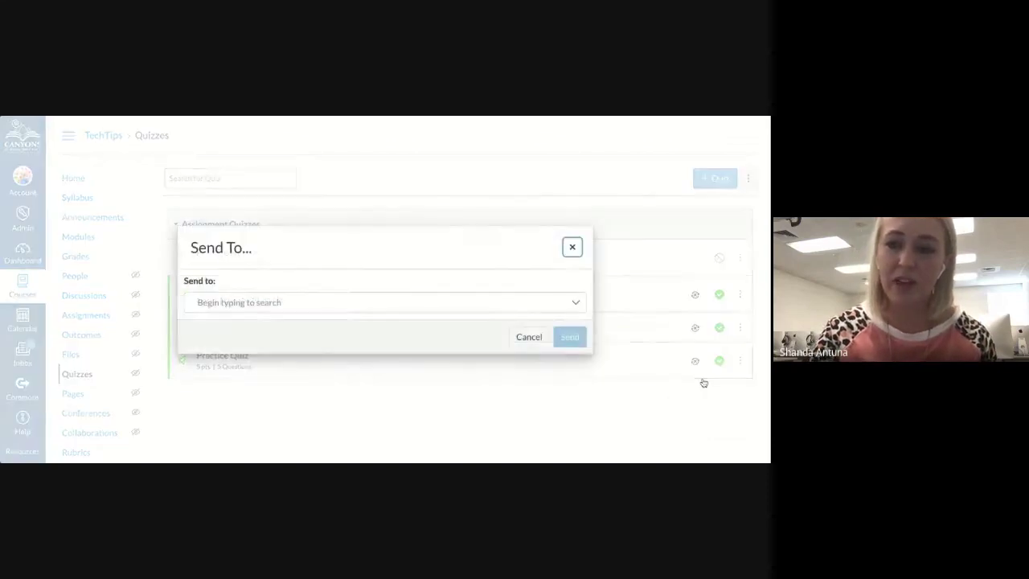
click(326, 307)
text(maxine)
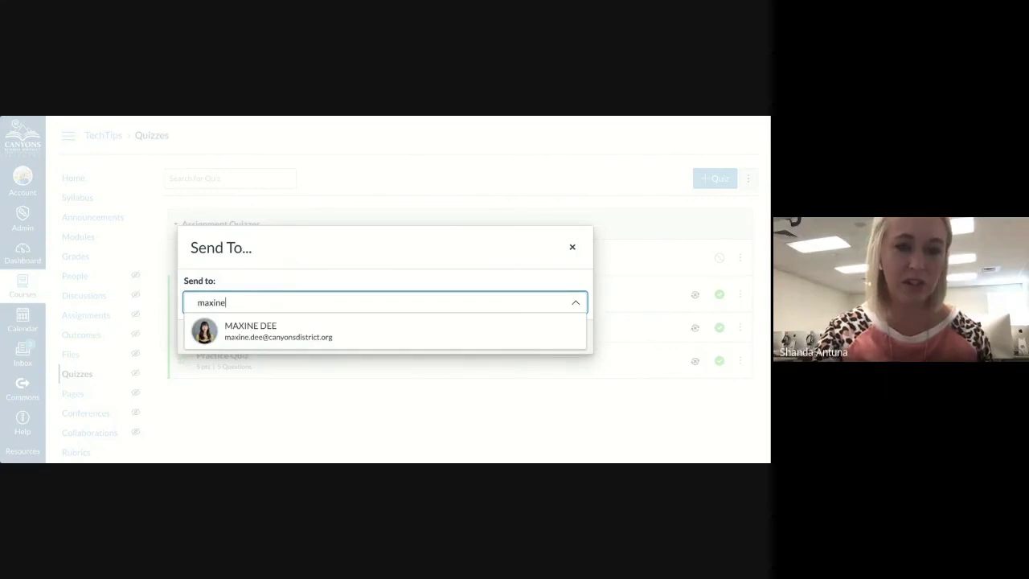
click(329, 330)
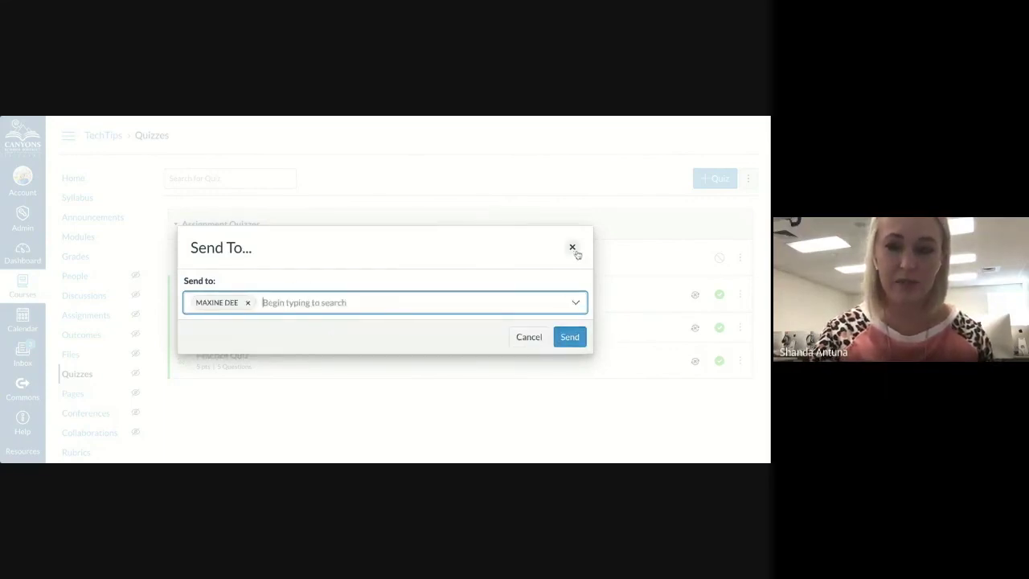
click(566, 337)
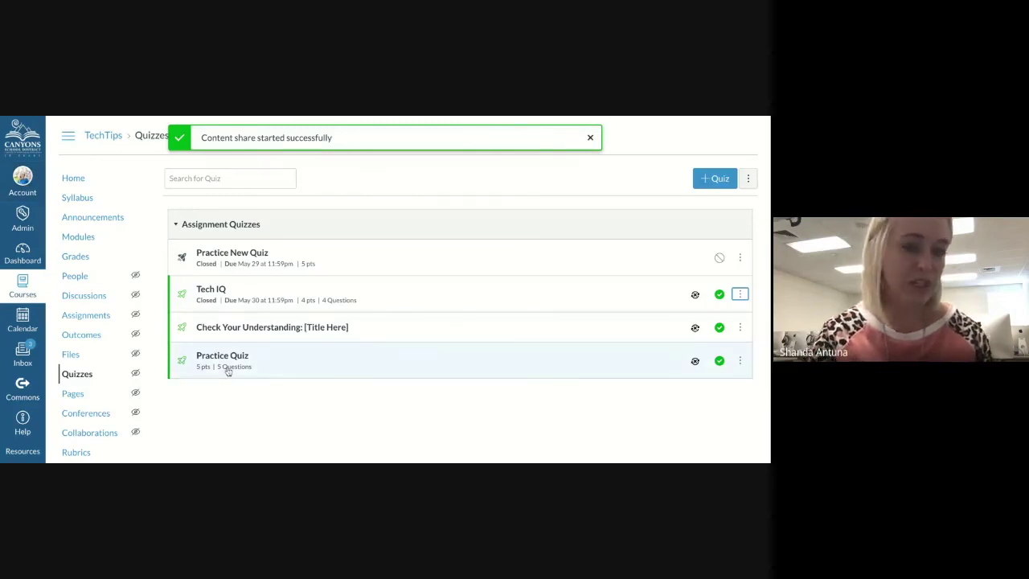
- View the destination courses offered for copying the Tech IQ quiz, and close the copy options without copying
scroll(319, 404, down, 1)
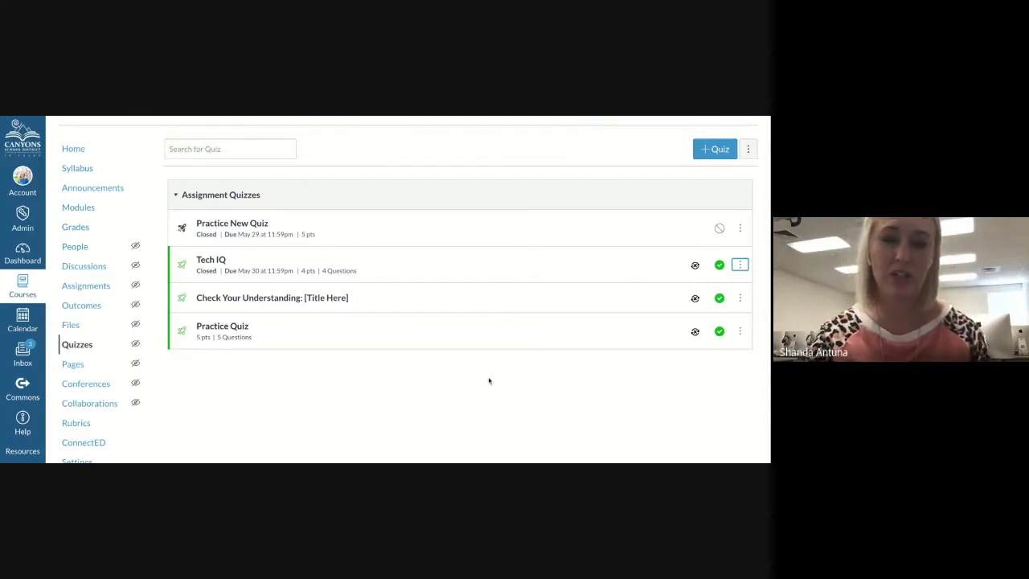
scroll(489, 381, down, 1)
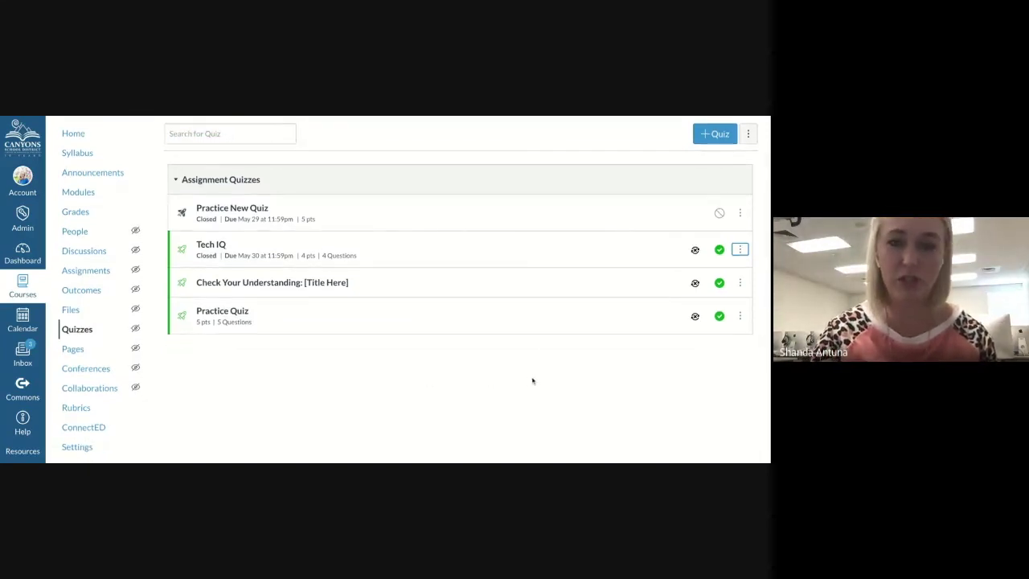
click(739, 250)
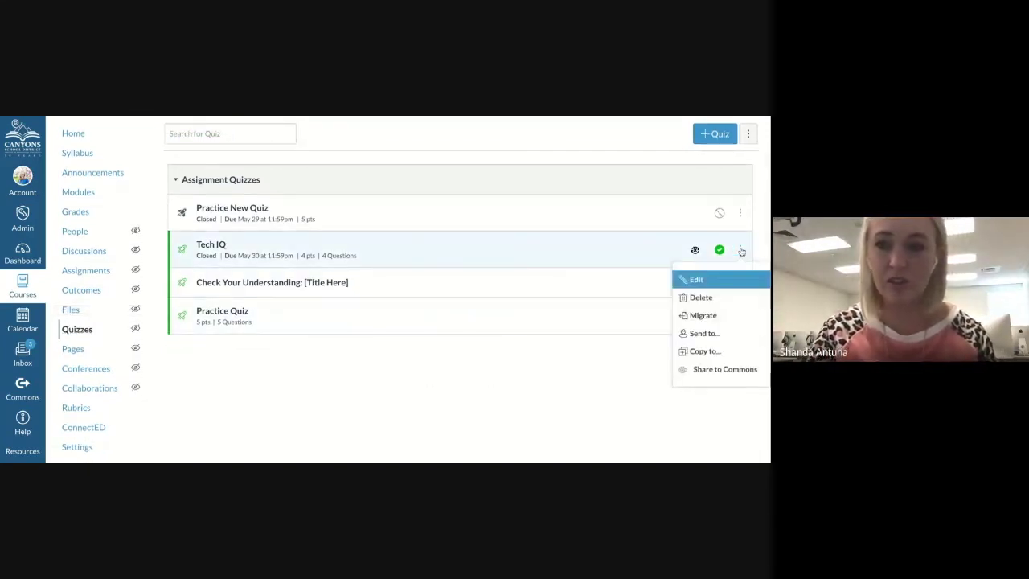
click(704, 351)
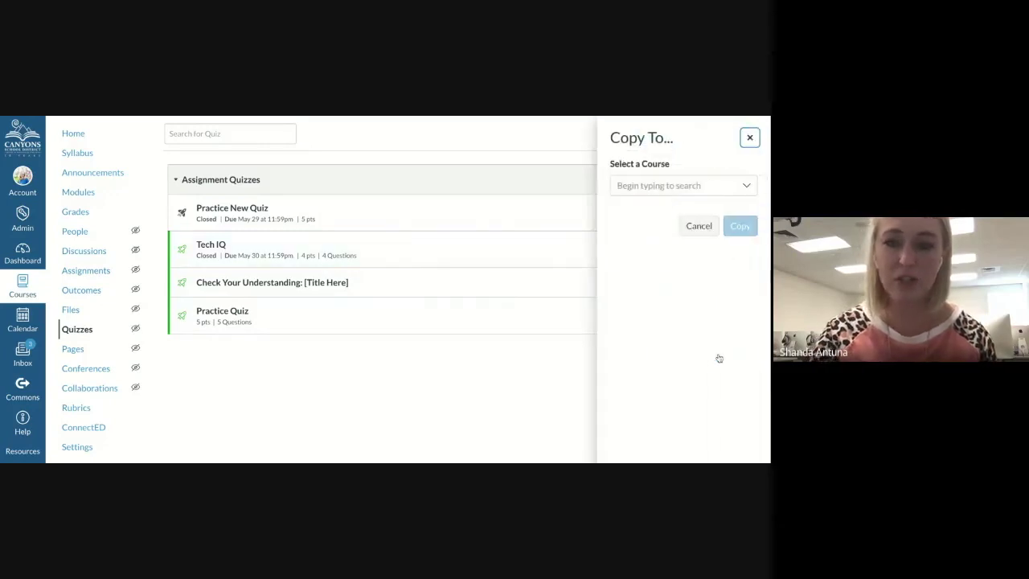
click(721, 191)
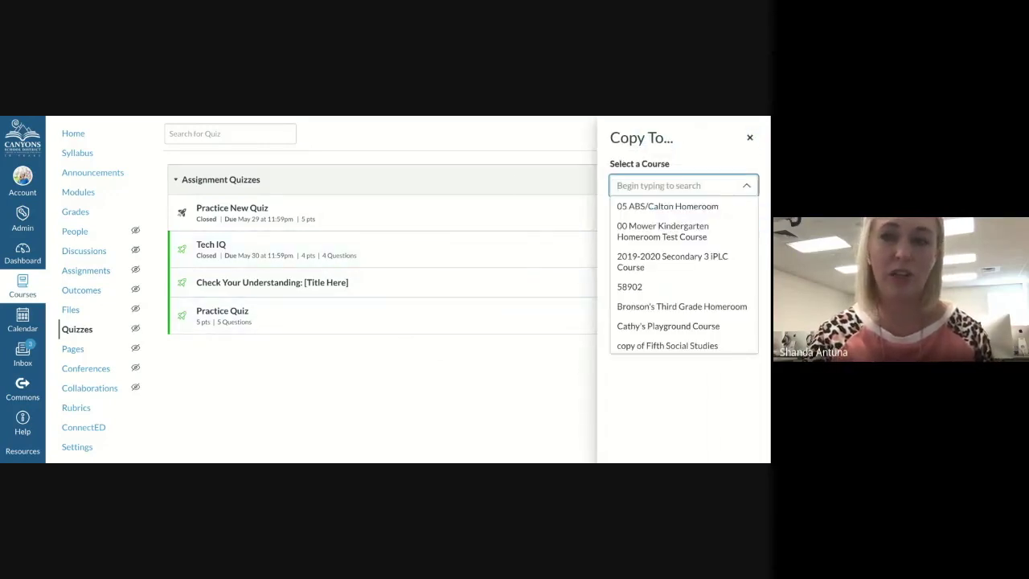
click(634, 367)
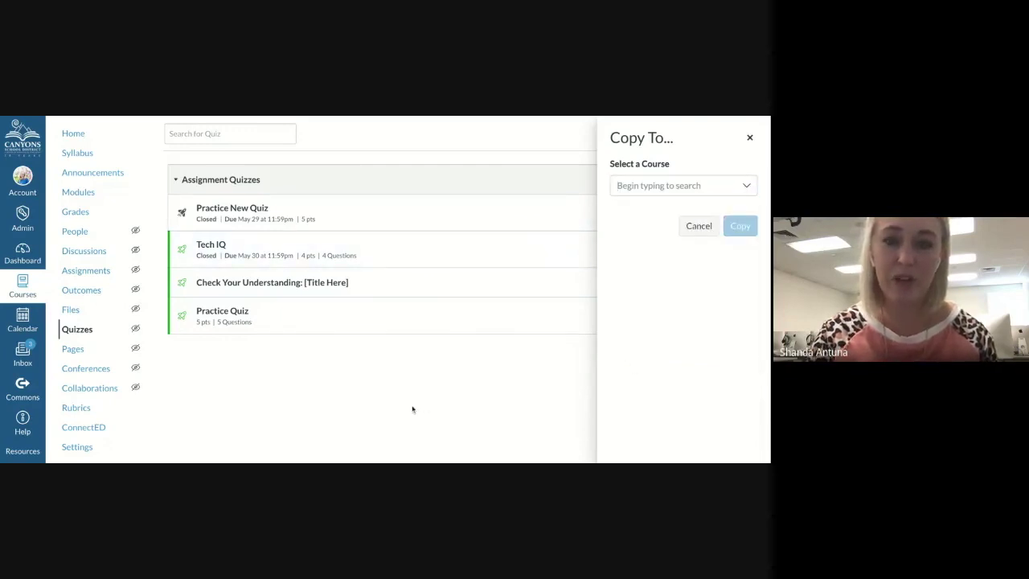
click(748, 138)
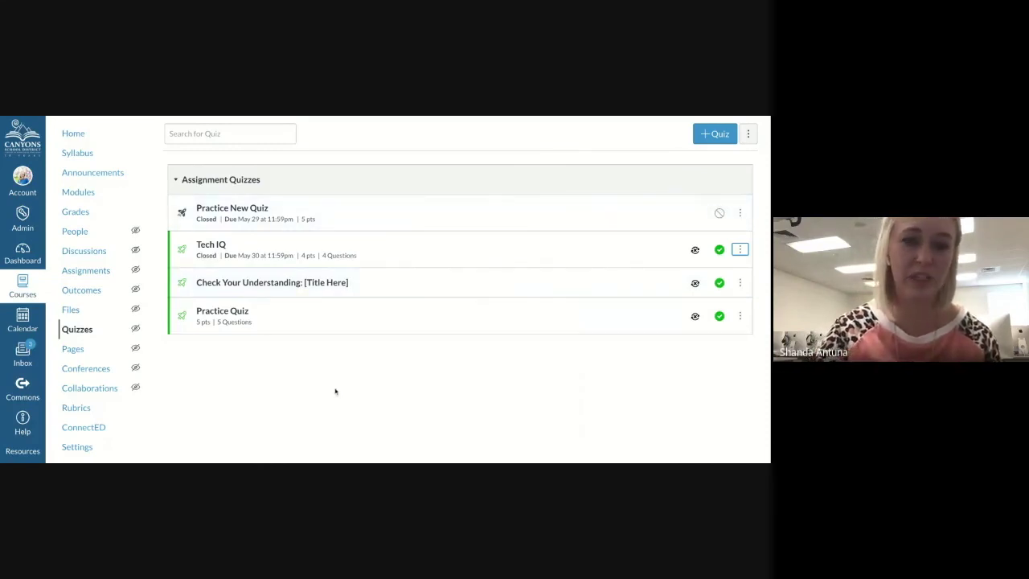
- Go to the TechTips course's assignments and check the sharing and copying options of the testing assignment
click(83, 272)
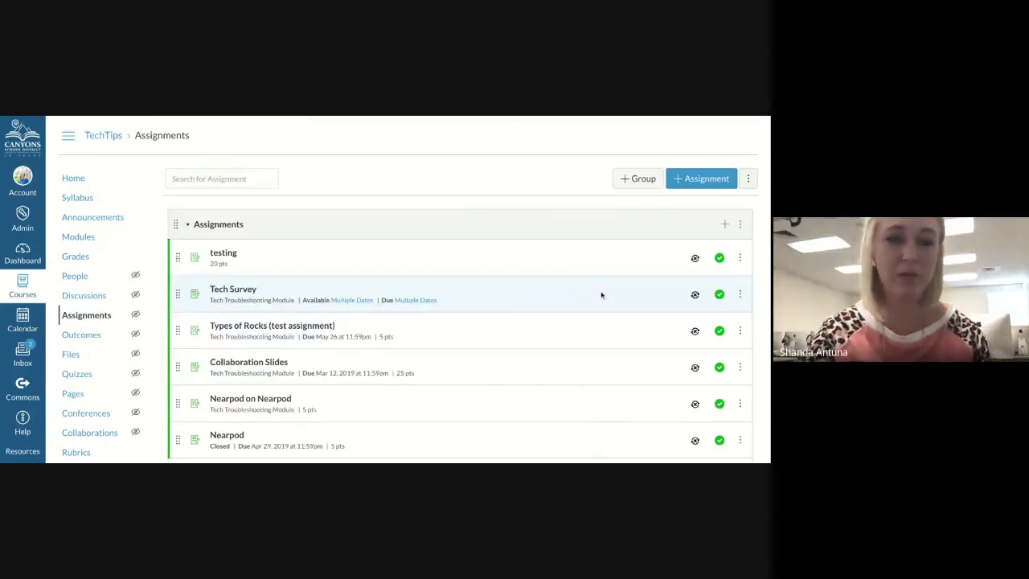
click(739, 258)
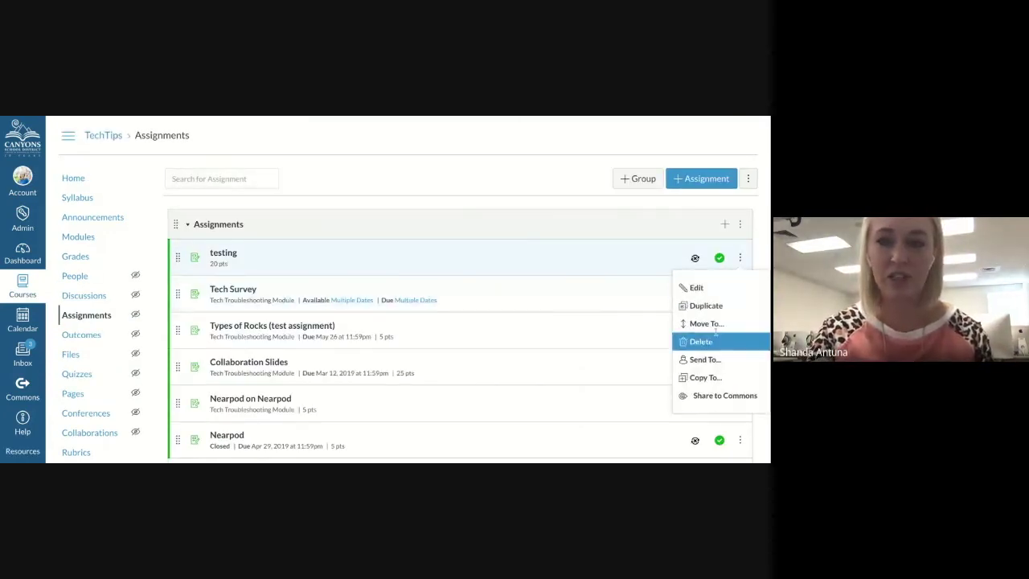
click(488, 185)
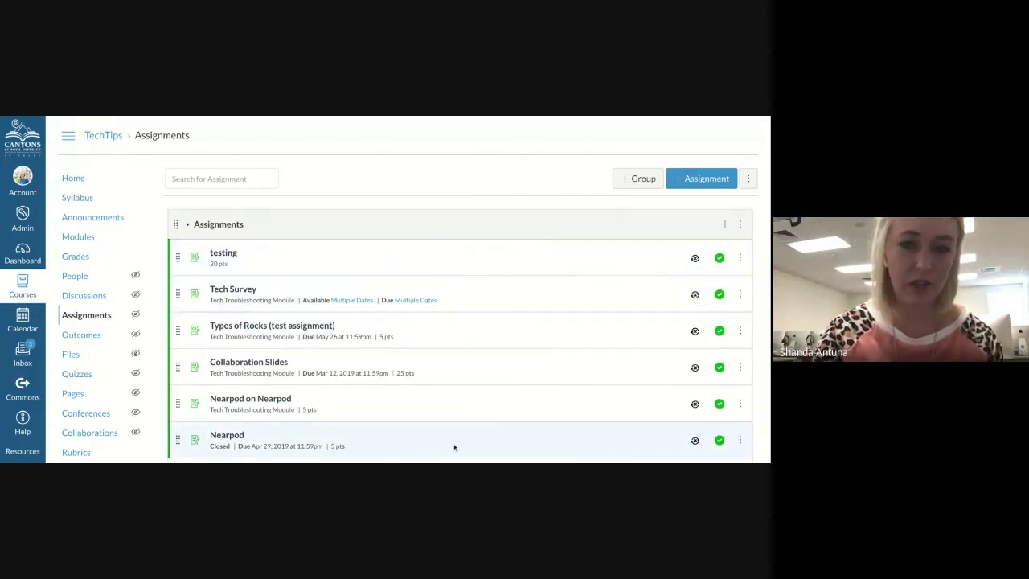